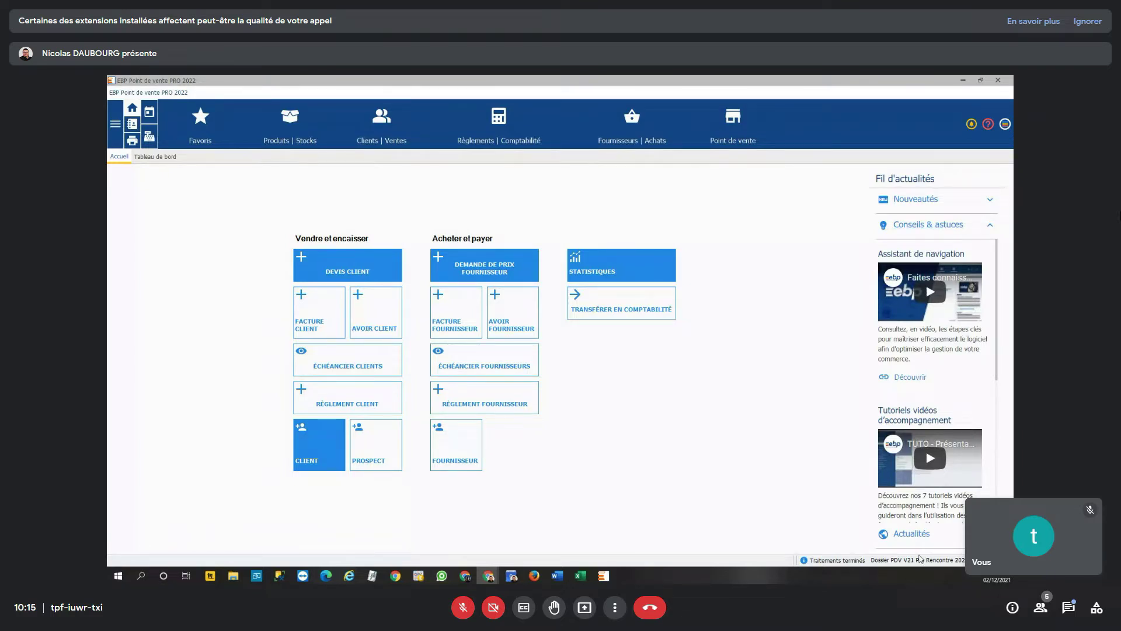
- Expand Actualités in the news feed so articles show instead of tips
left_click(912, 534)
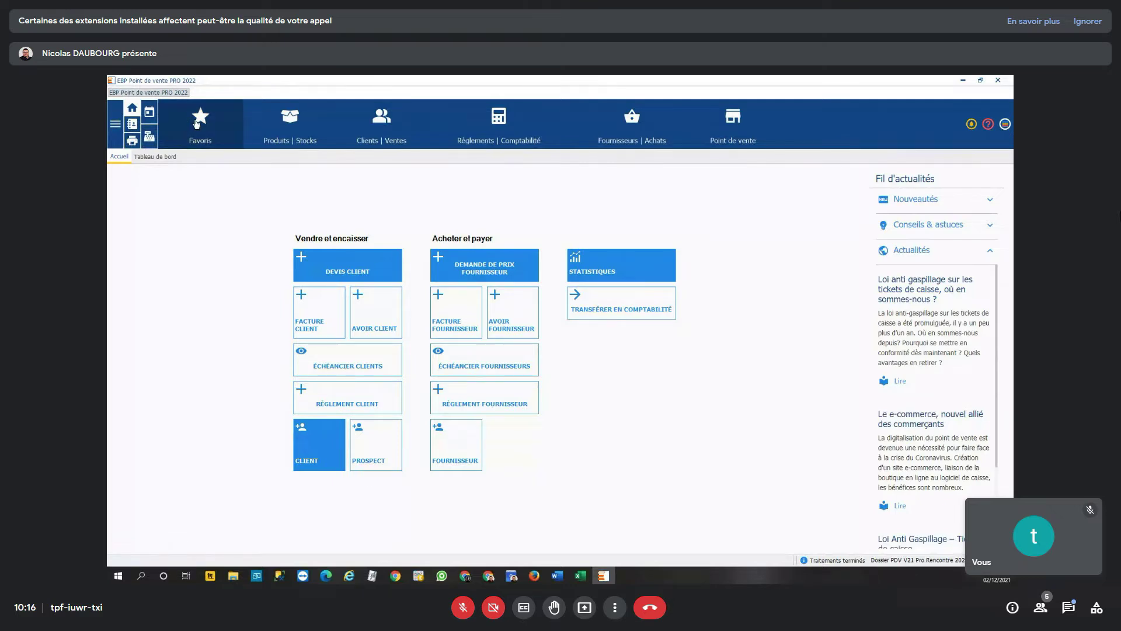
- Open Favoris and switch the list to Clients with codes, addresses and balances
left_click(214, 130)
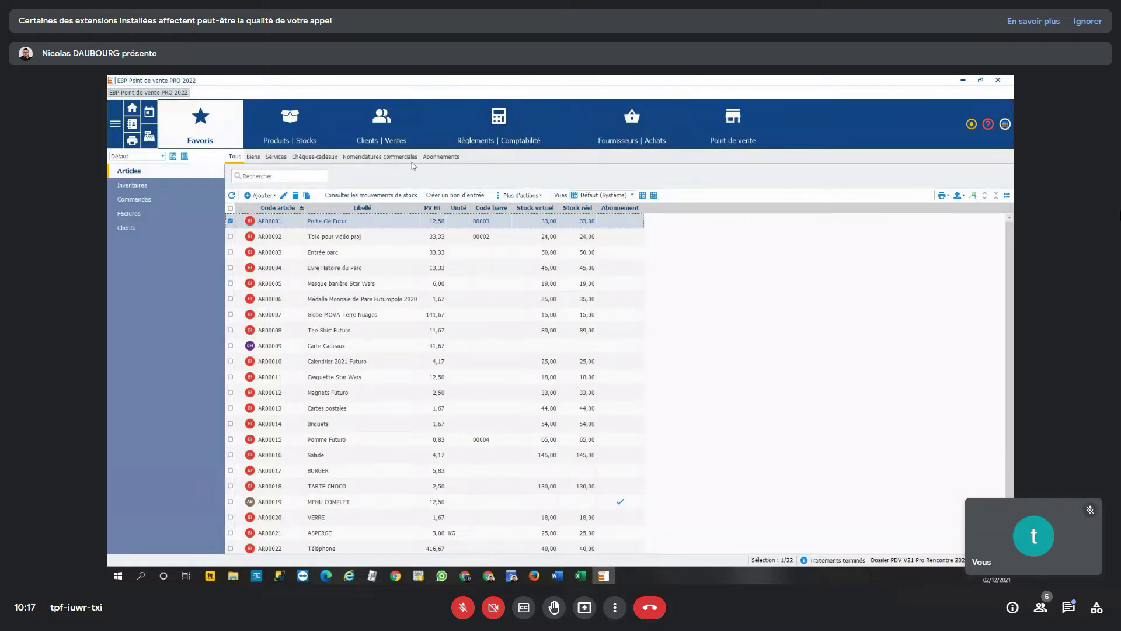
left_click(129, 227)
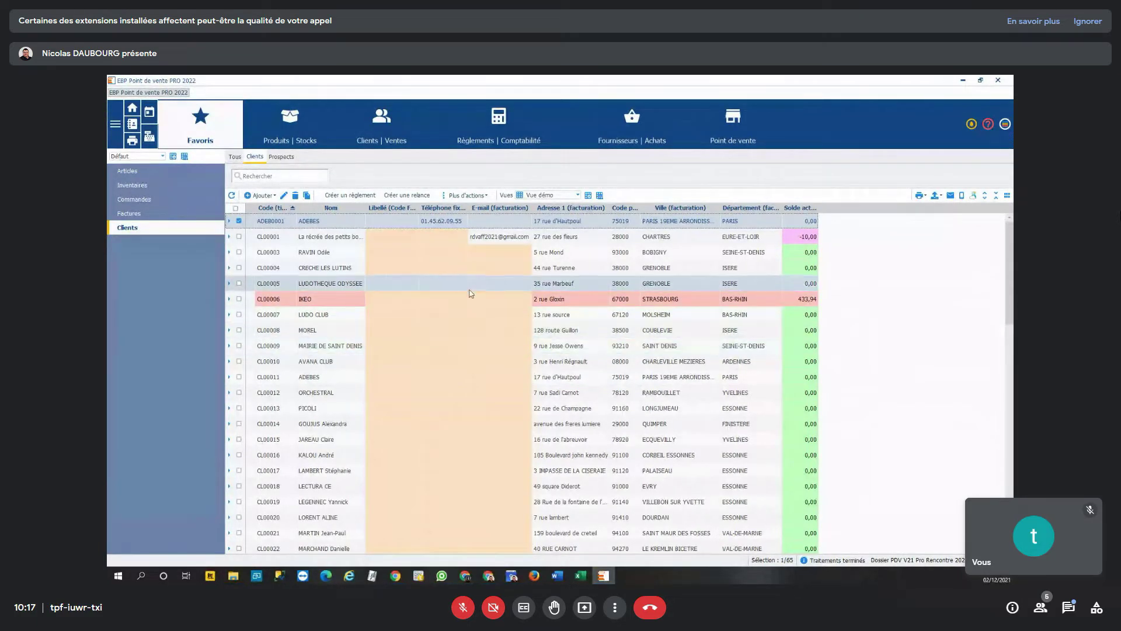
left_click(506, 237)
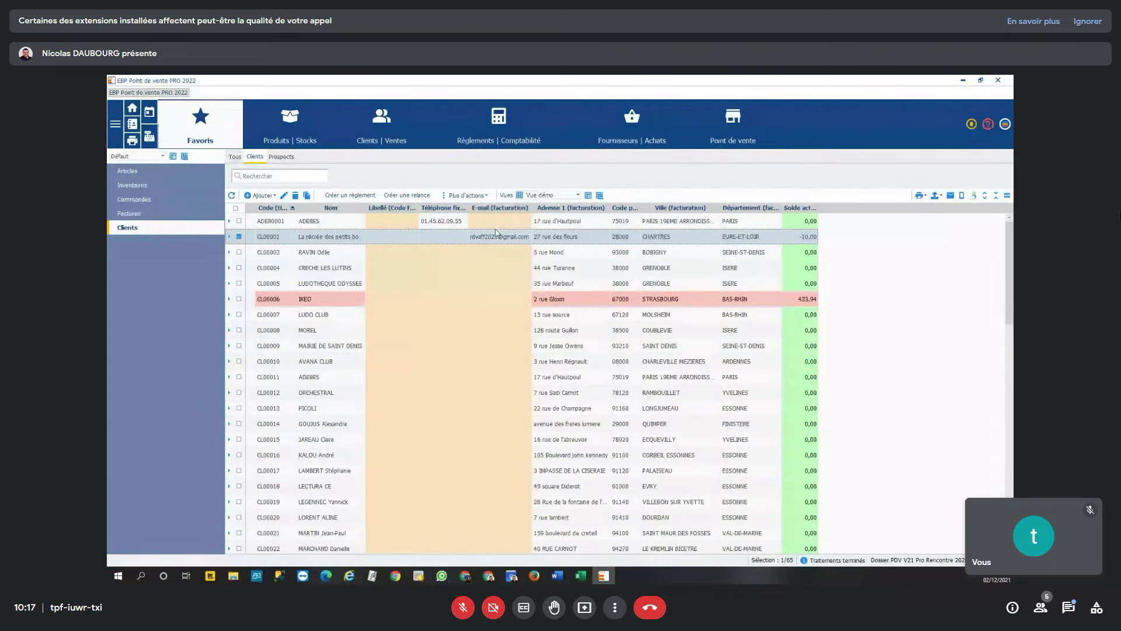
left_click(428, 284)
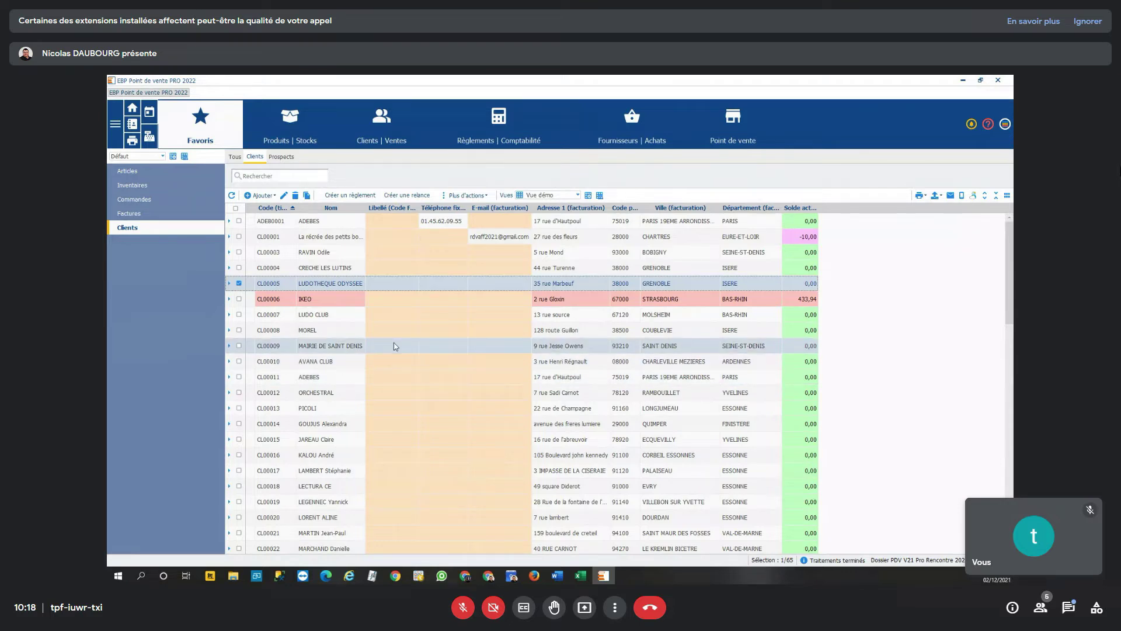
left_click(272, 176)
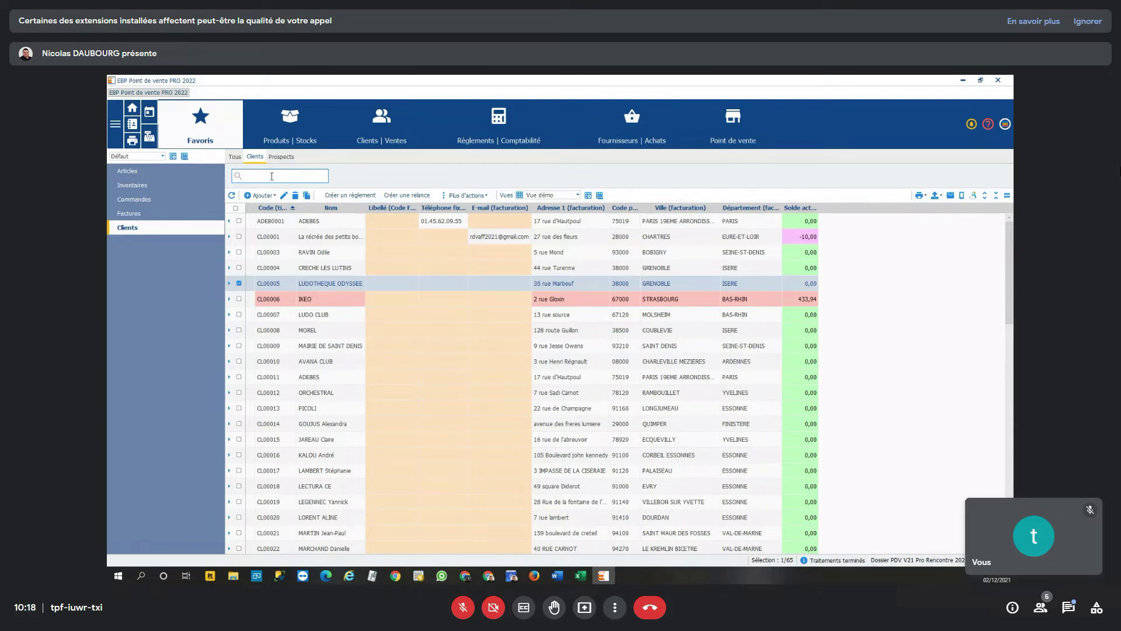
type("ma 39")
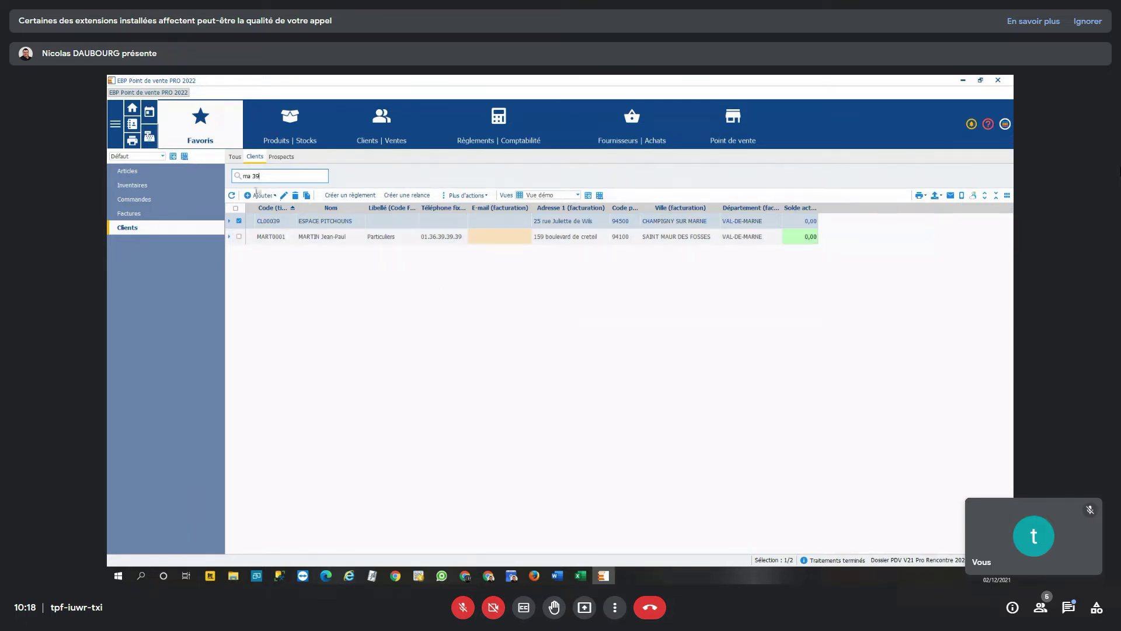
left_click_drag(261, 176, 220, 173)
key("BackSpace")
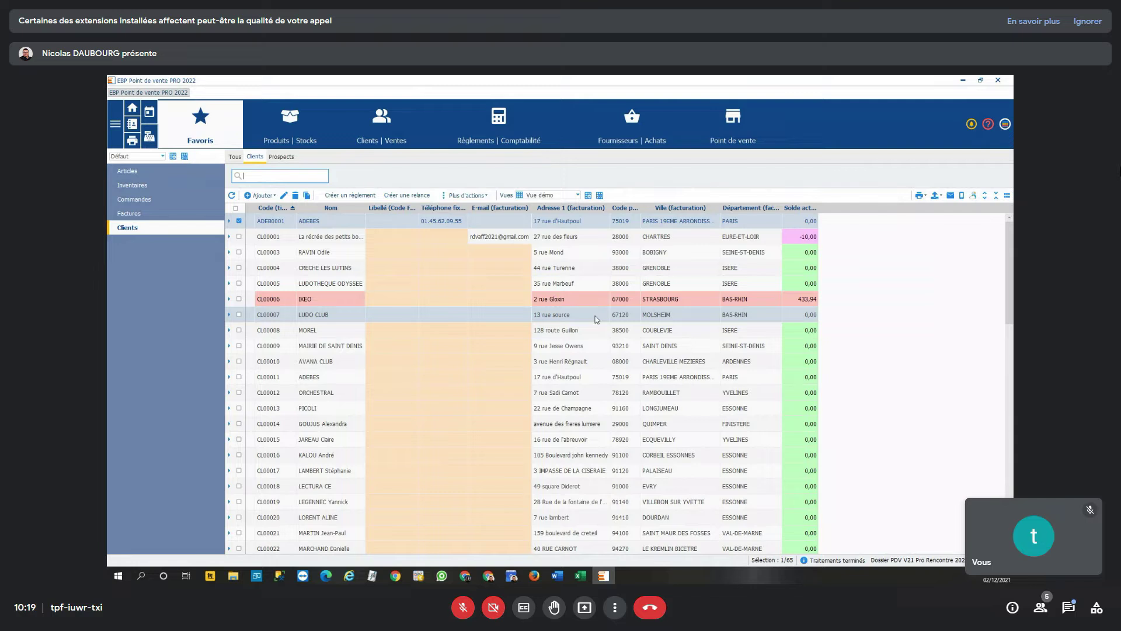
- Review the Non réglés client payment schedule, then switch to the Point de vente front office
left_click(500, 134)
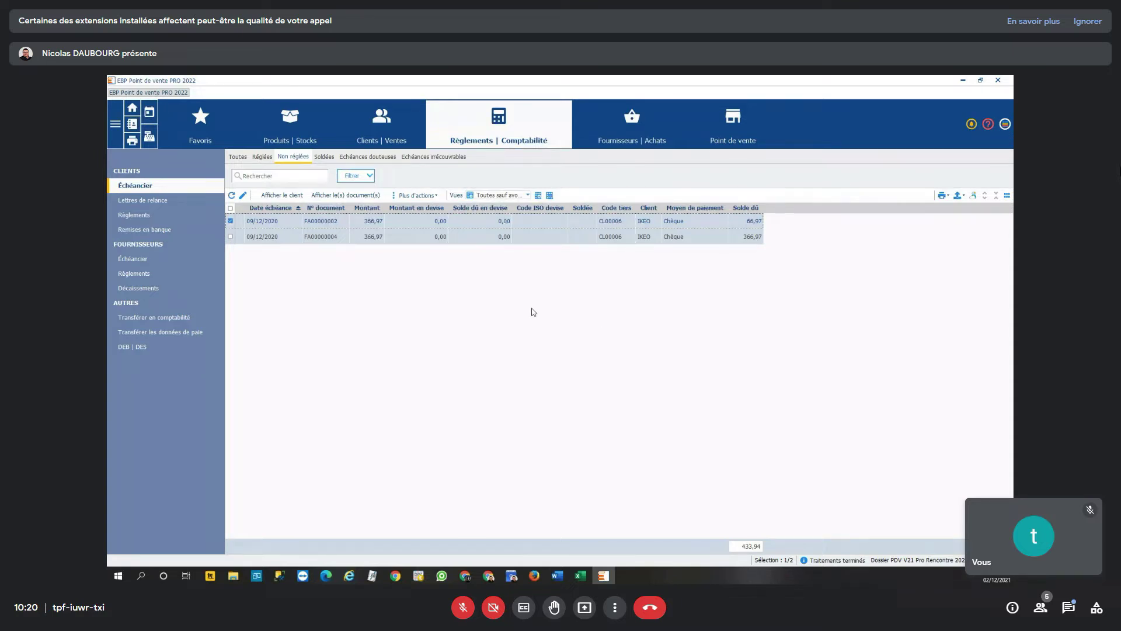
left_click(149, 140)
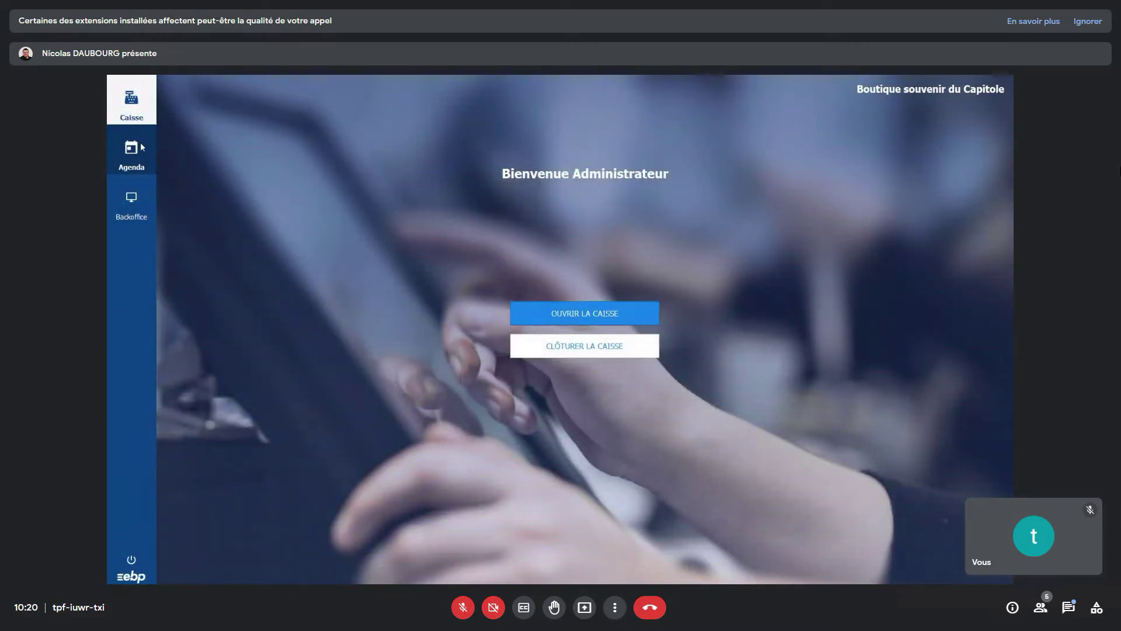
- Confirm closing the till and validate a 150,00 cash float, reaching the Écart de caisse warning
left_click(628, 345)
left_click(565, 363)
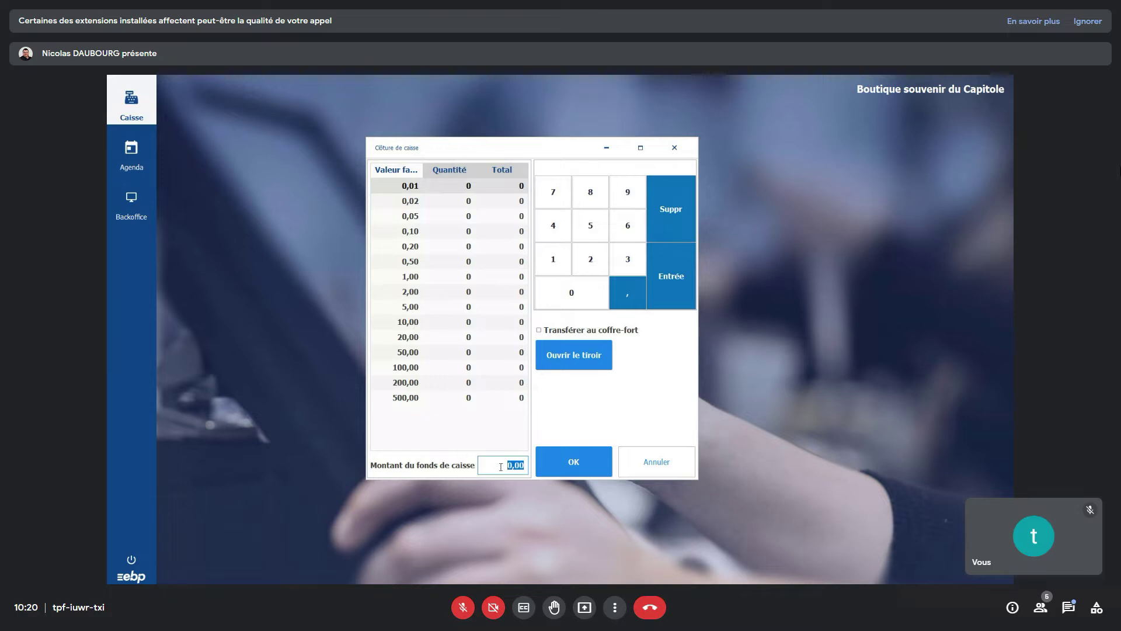
type("150")
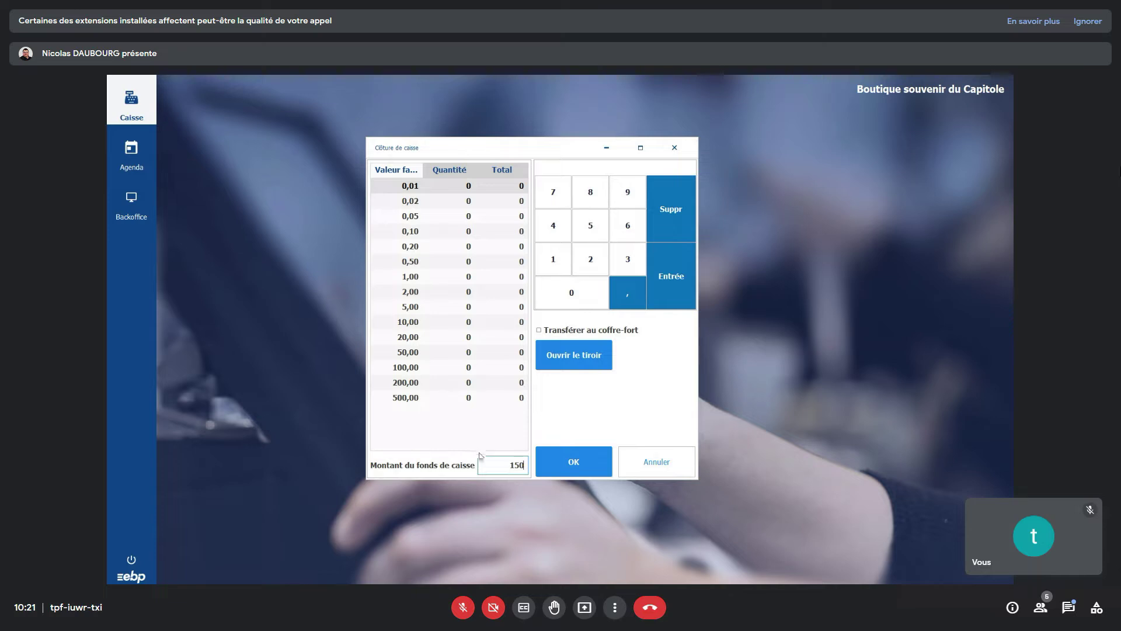
left_click(584, 453)
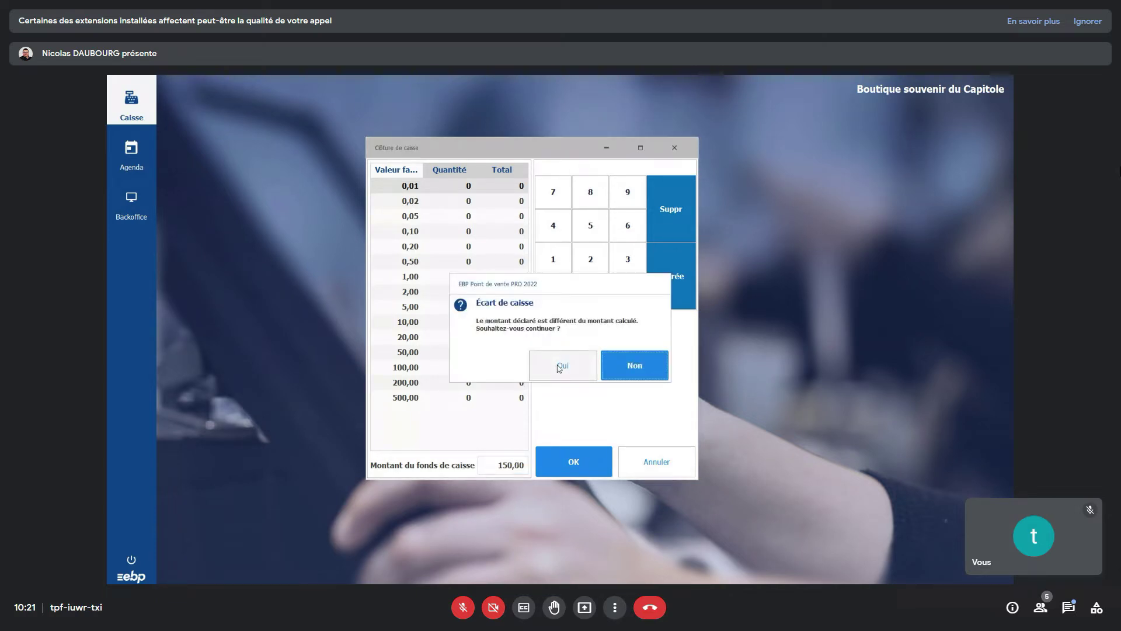
- Accept the cash discrepancy, close the till report preview and start reopening the till
left_click(559, 364)
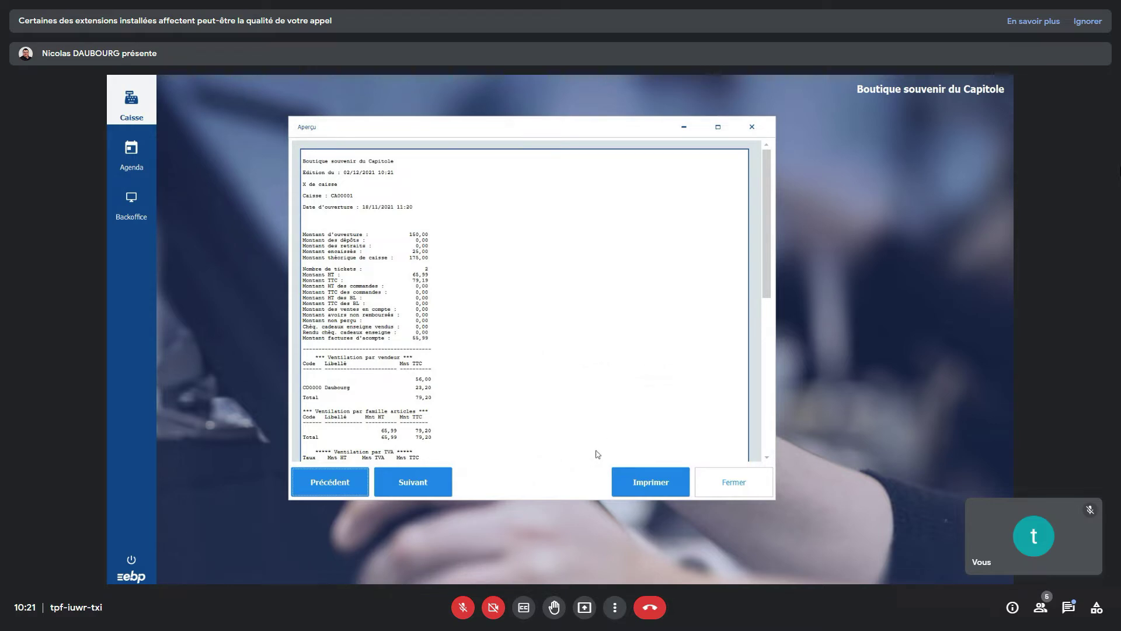
left_click(741, 486)
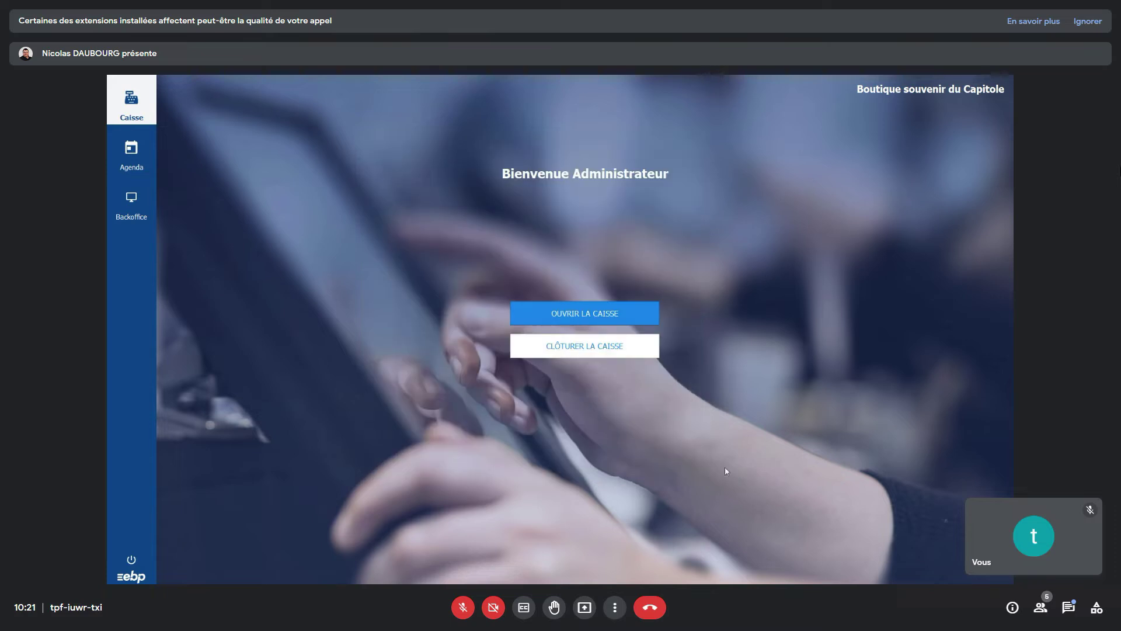
left_click(595, 319)
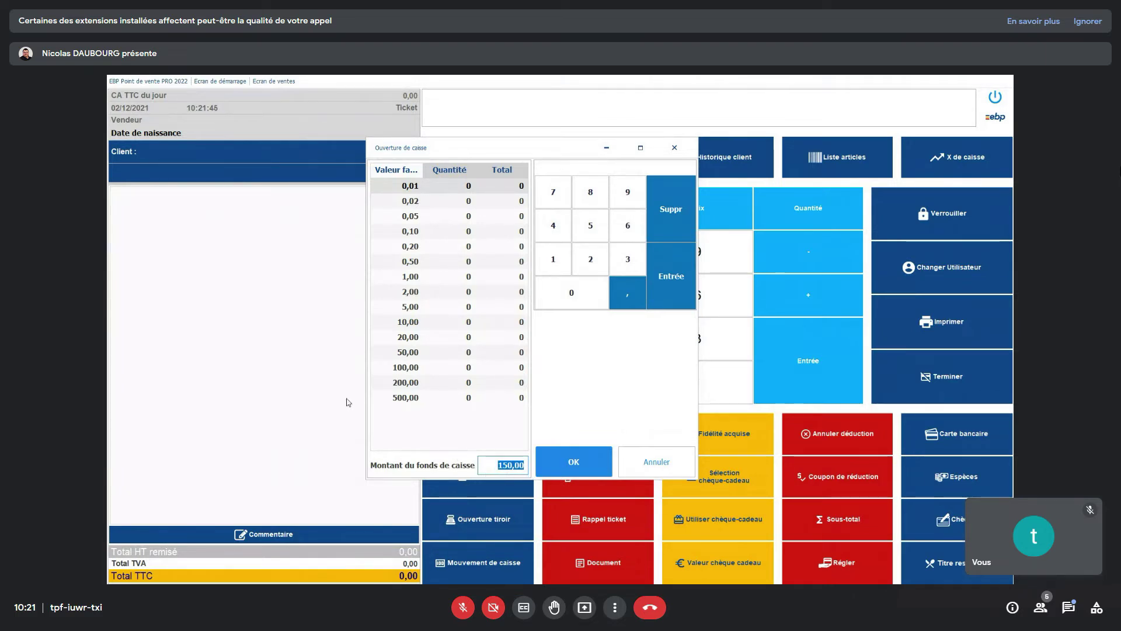
- Confirm the 150,00 opening float to open the till
left_click(591, 455)
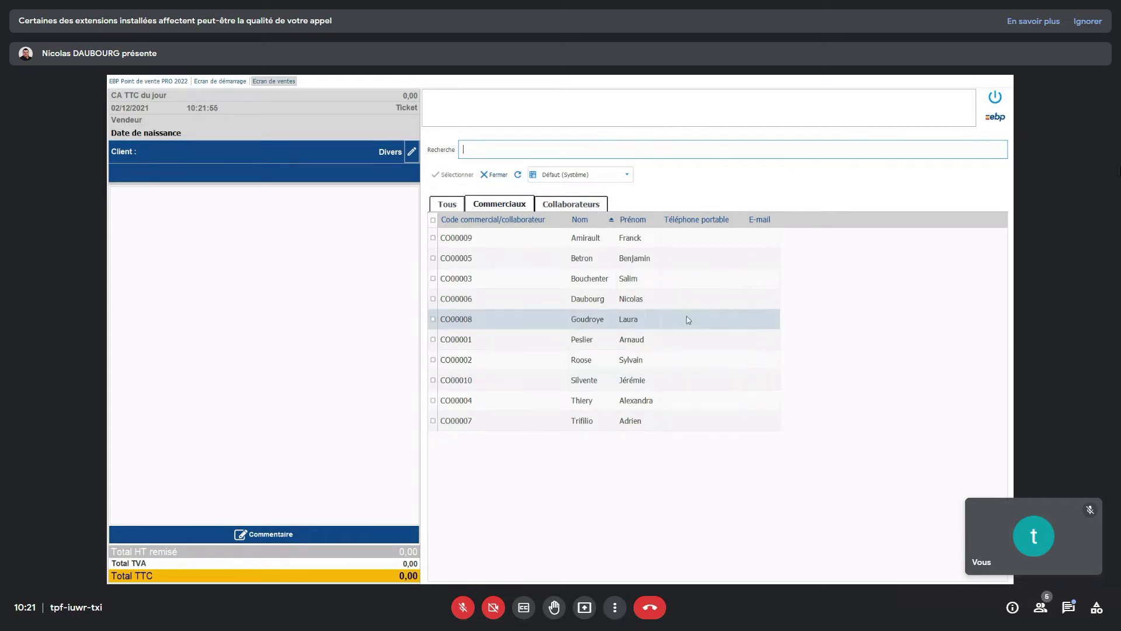
- Select a salesperson from the Commerciaux list, then bring up the article list
left_click(661, 301)
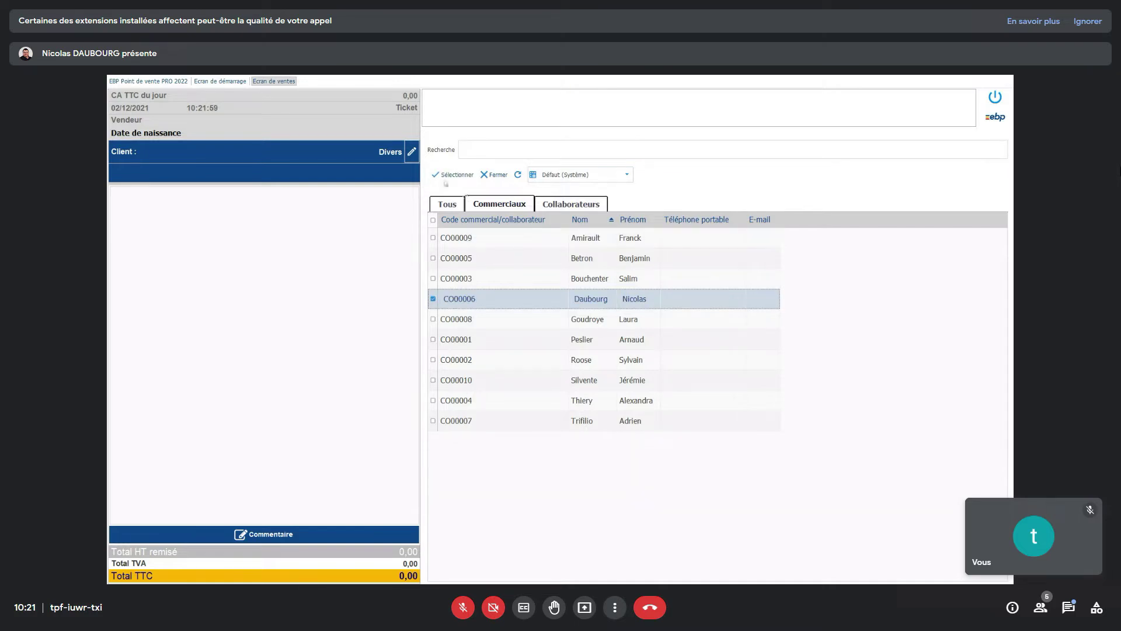
left_click(449, 175)
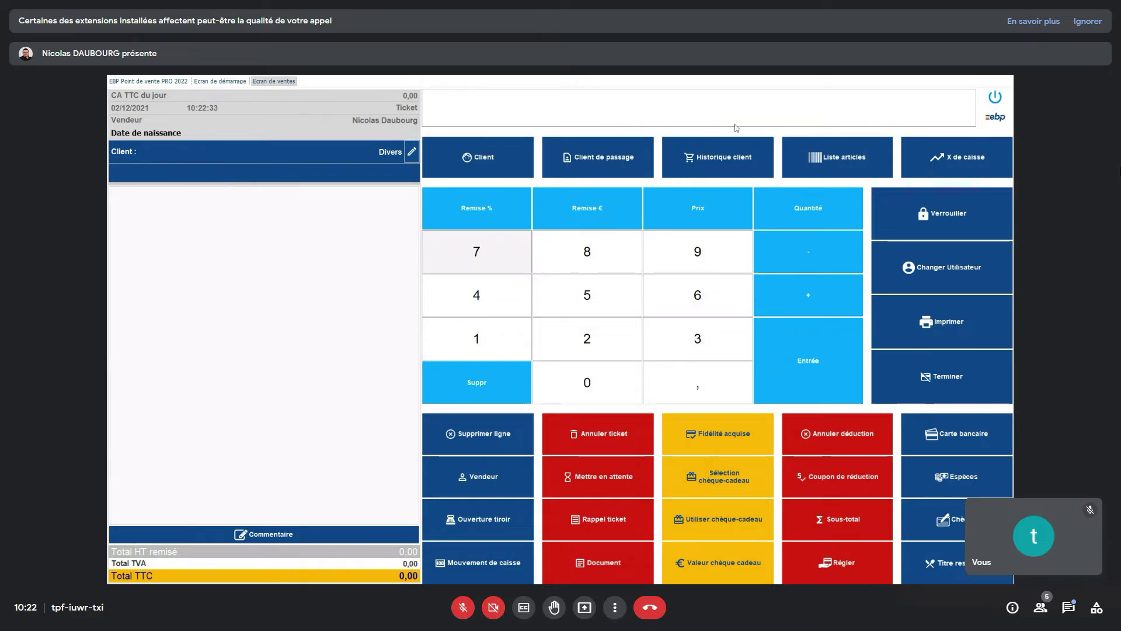
left_click(837, 159)
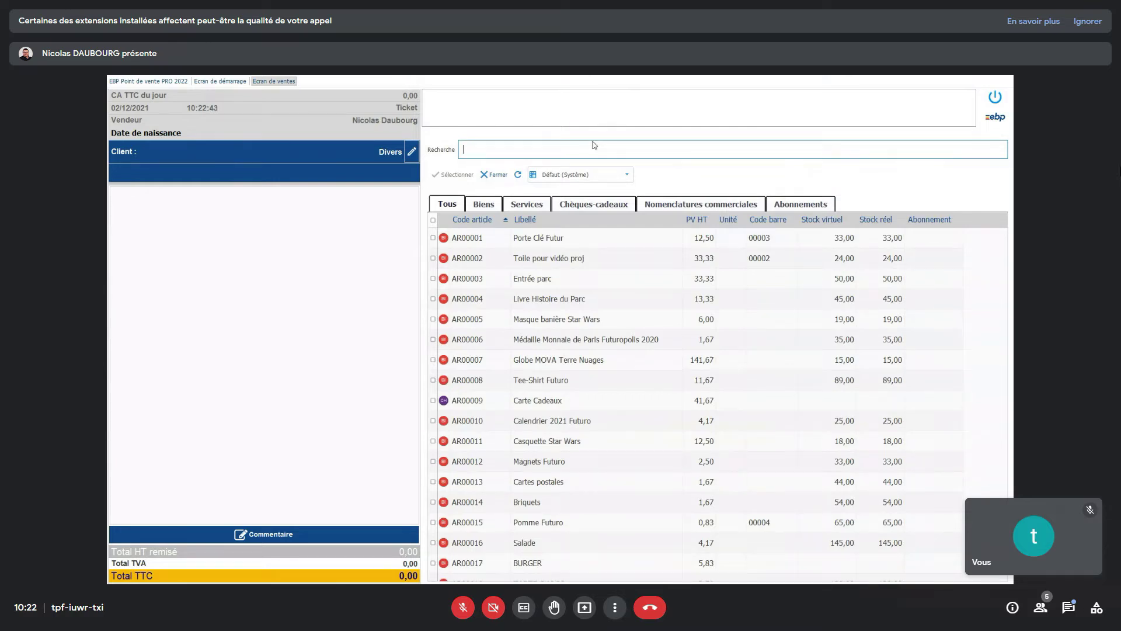
- Search articles for 'port' and add Porte Clé Futur (AR00001) at 15,00 €
type("hero")
key("BackSpace")
key("BackSpace")
type("éro")
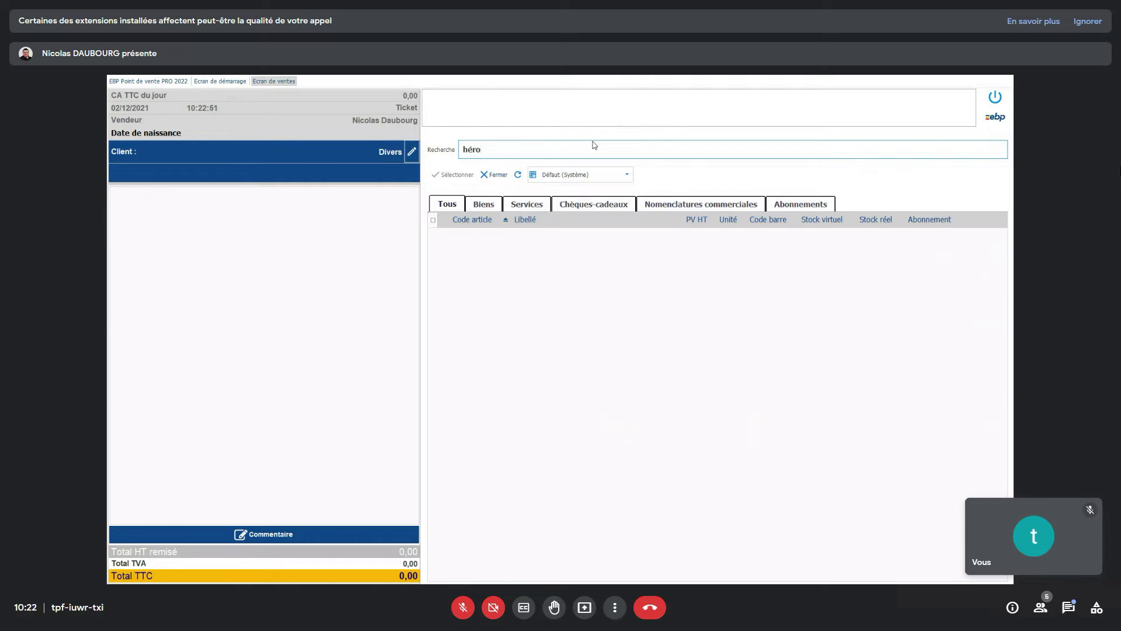
key("BackSpace")
key("BackSpace")
key("BackSpace")
key("BackSpace")
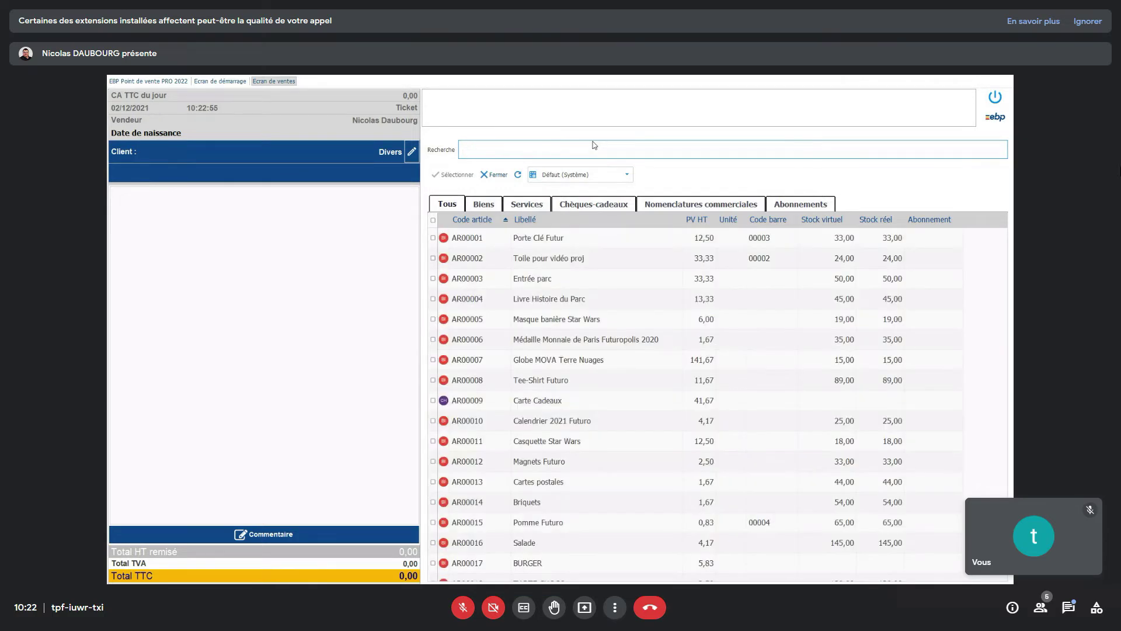
type("port")
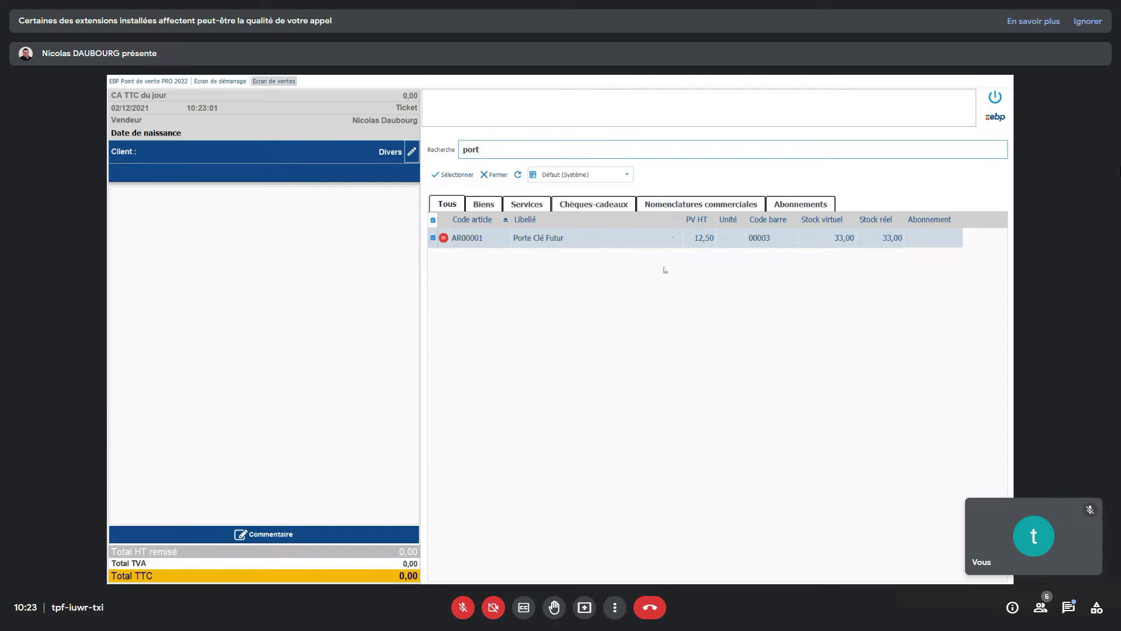
left_click(673, 239)
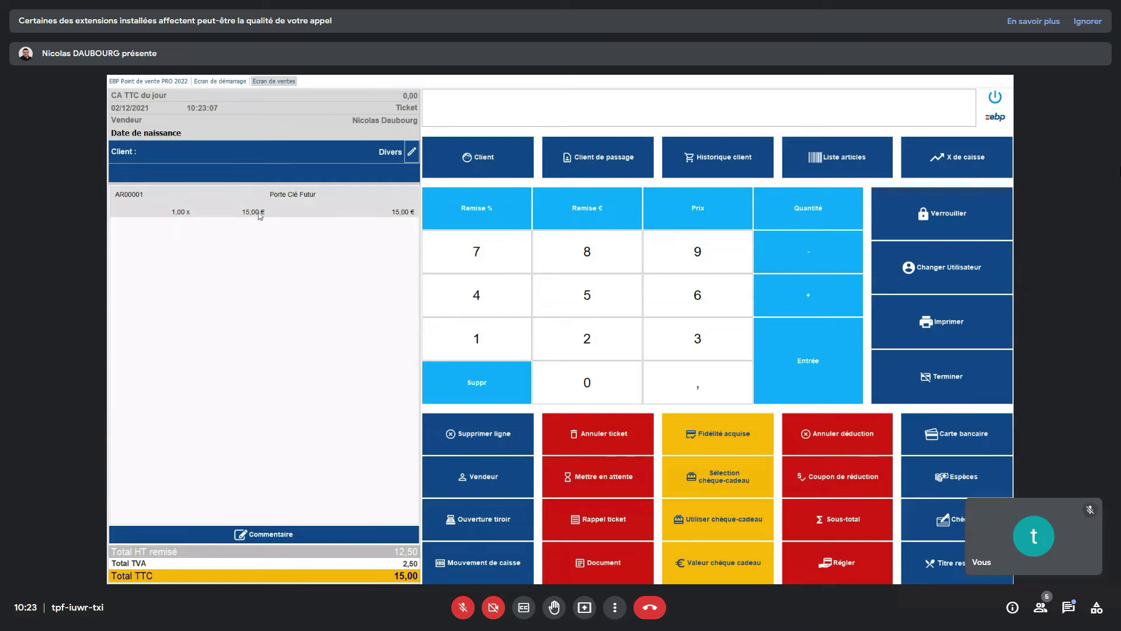
- Set the Porte Clé Futur line to quantity 3 with a 2 € unit discount, totalling 39,00 €
left_click(201, 213)
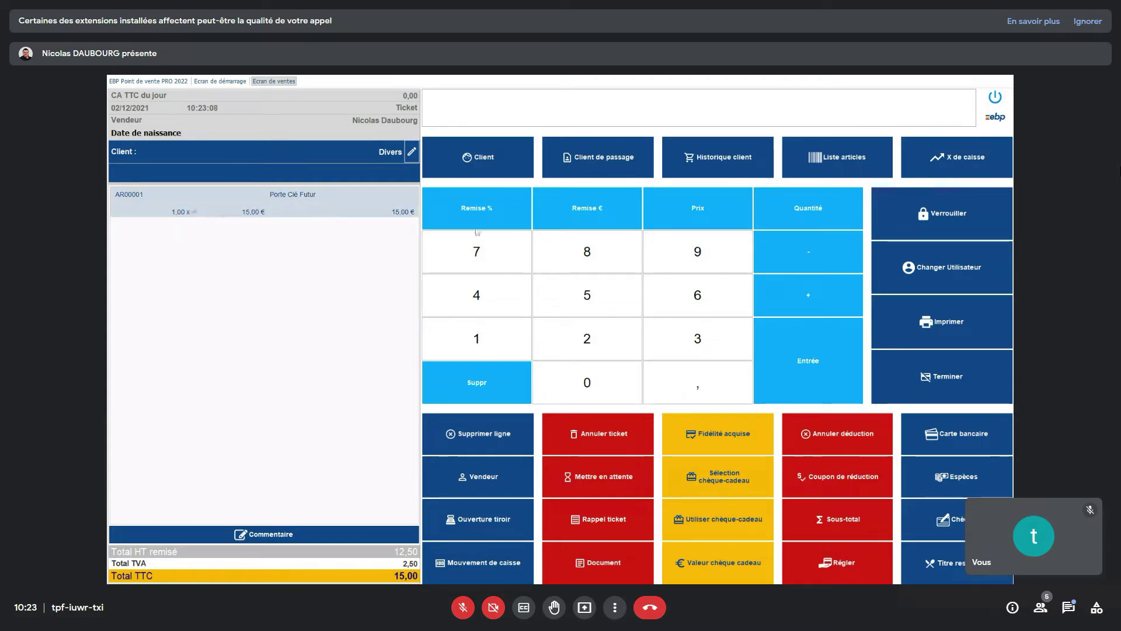
left_click(652, 356)
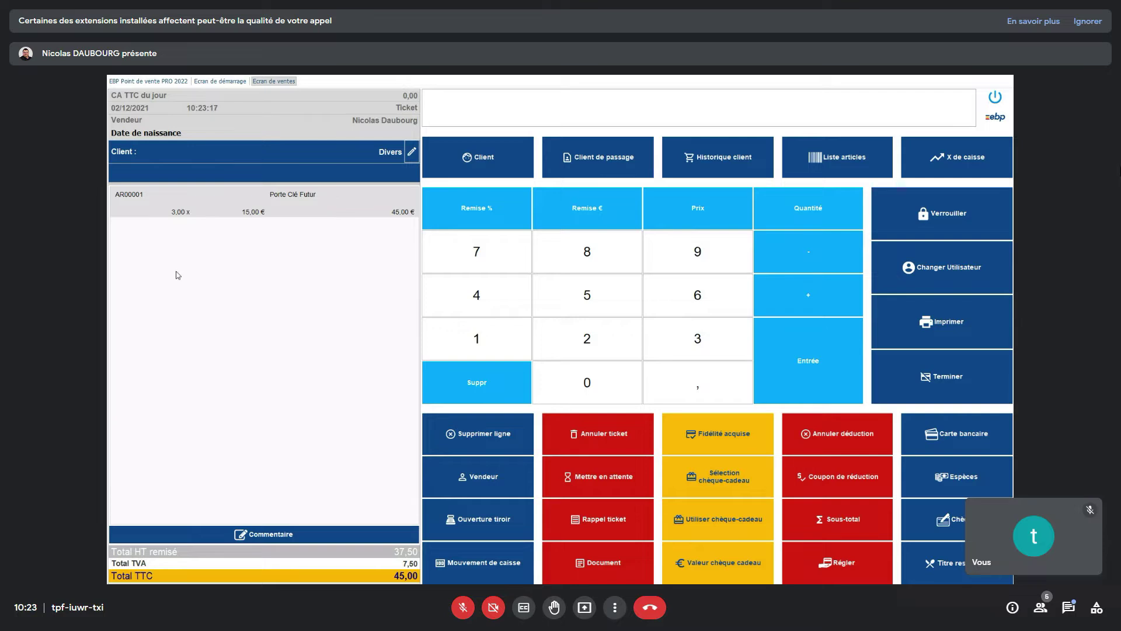
left_click(227, 219)
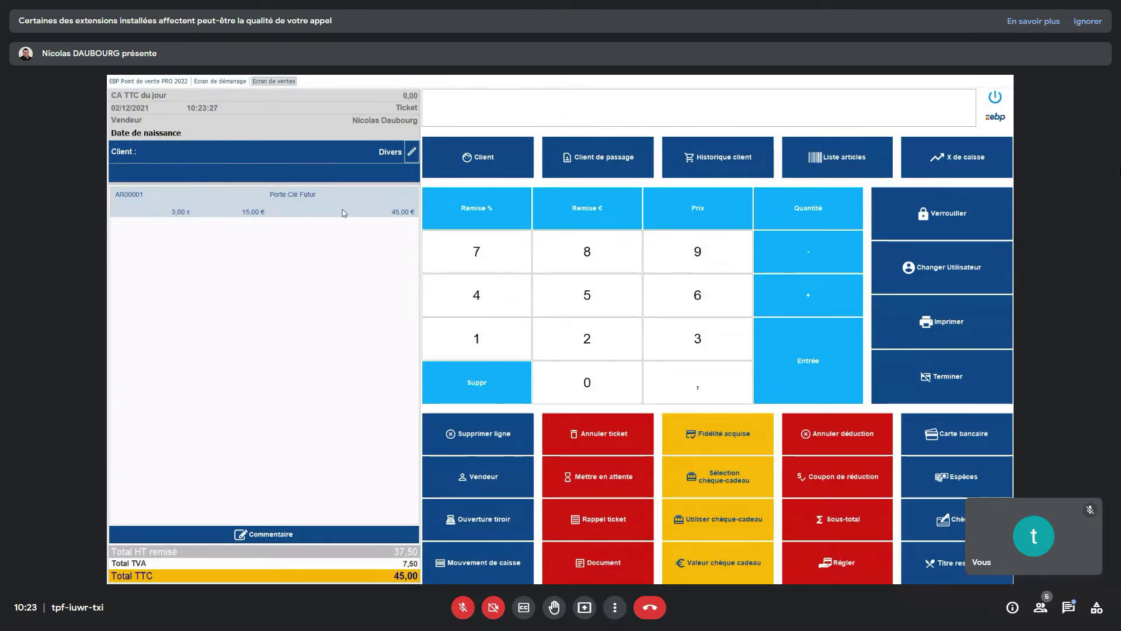
left_click(591, 334)
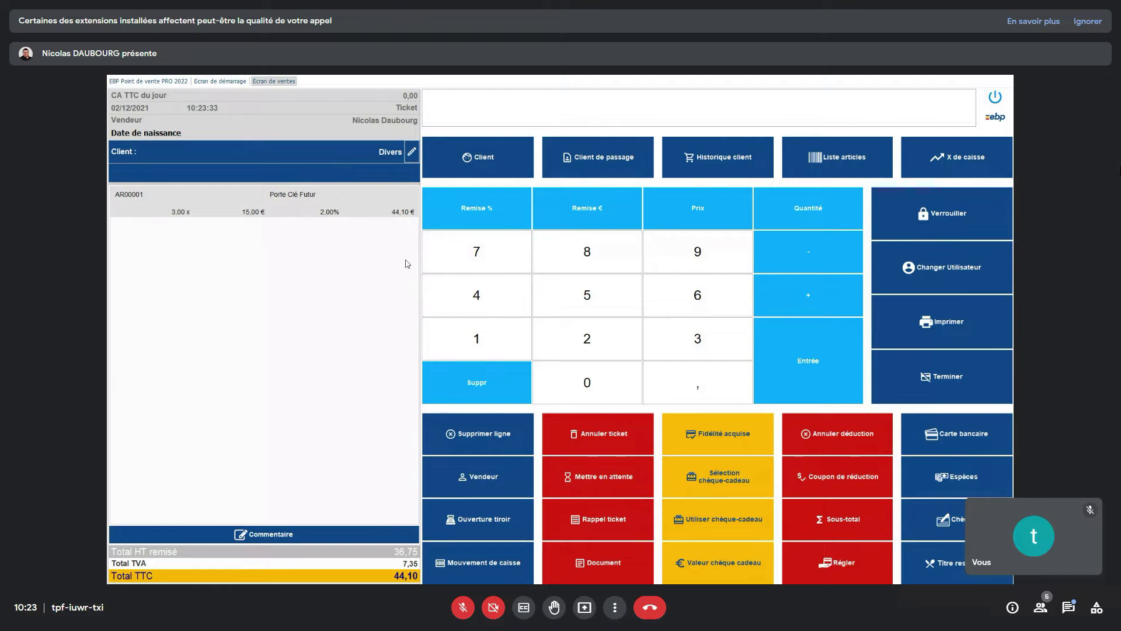
left_click(601, 388)
left_click(457, 208)
left_click(588, 338)
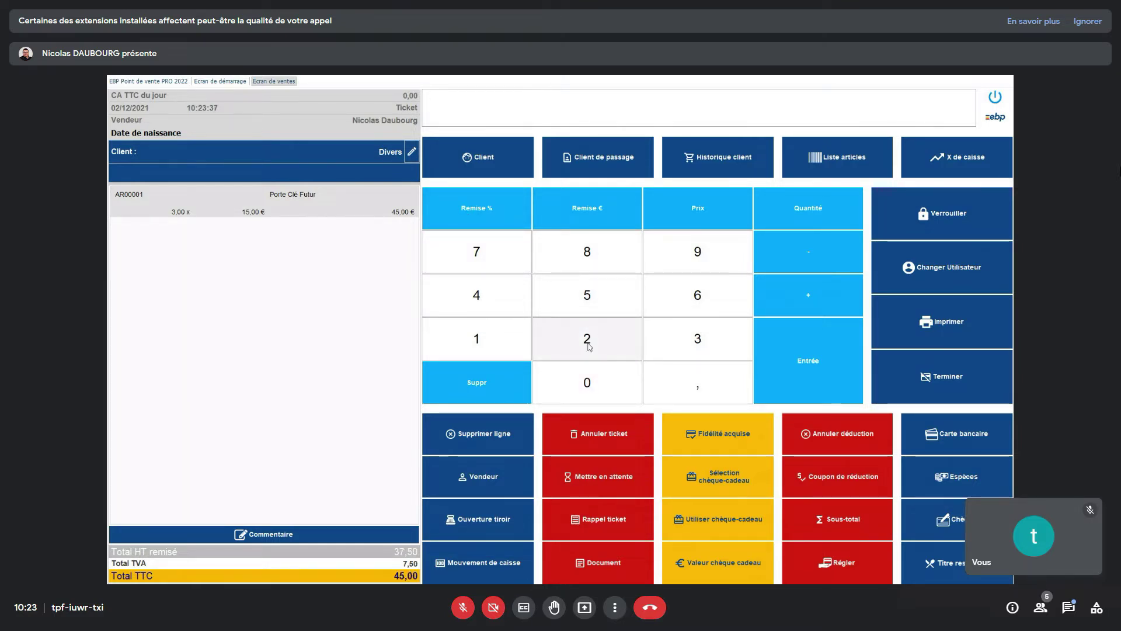
left_click(587, 209)
- Add three Masque banière Star Wars (AR00005) to the ticket
left_click(681, 340)
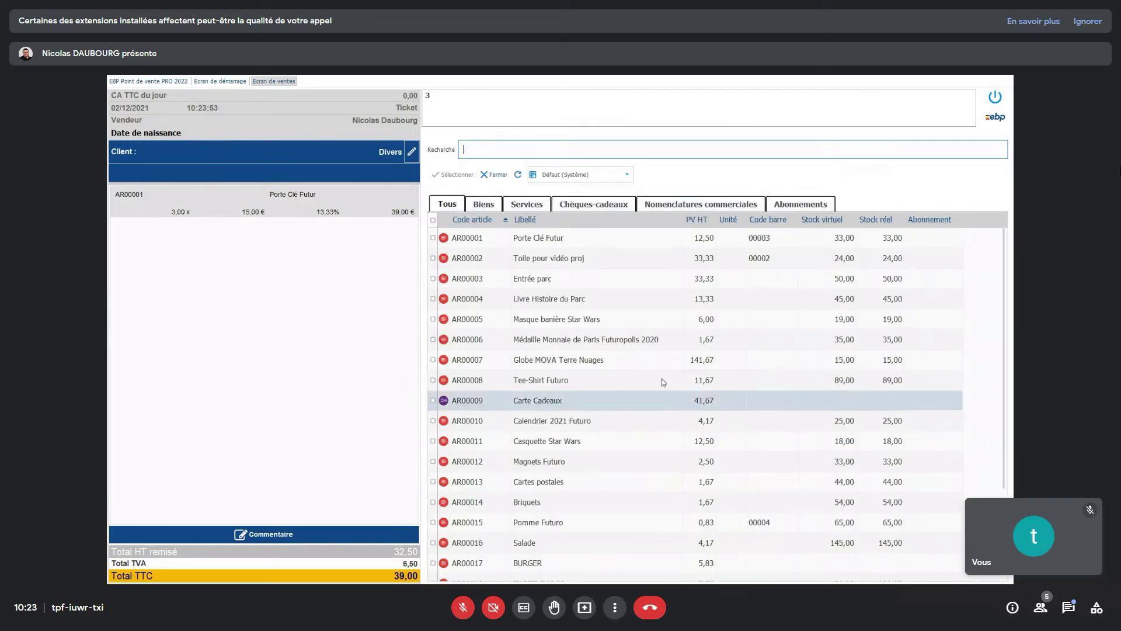
left_click(629, 323)
left_click(628, 323)
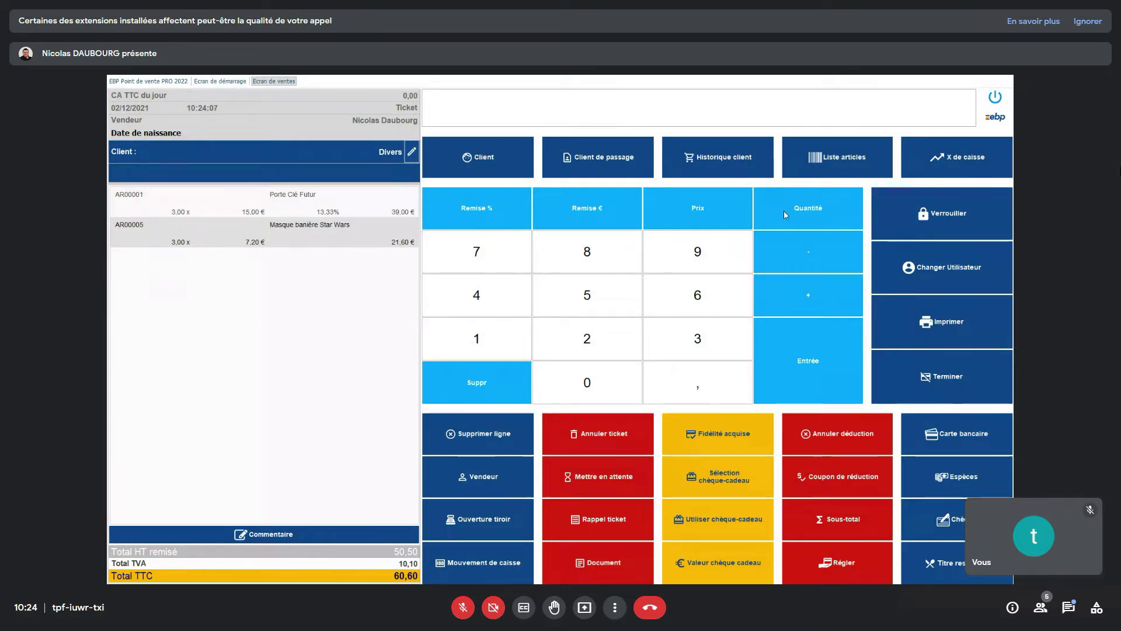
- Add one ASPERGE by entering code ar00021, bringing the total to 64,20 €
left_click(831, 167)
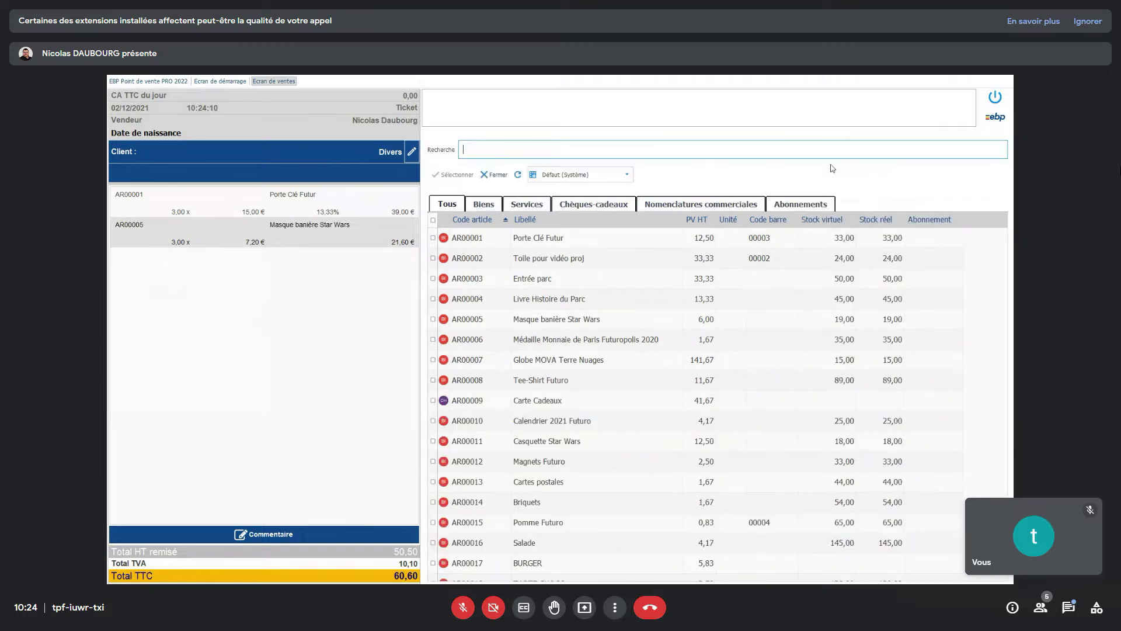
scroll(727, 429, "down", 2)
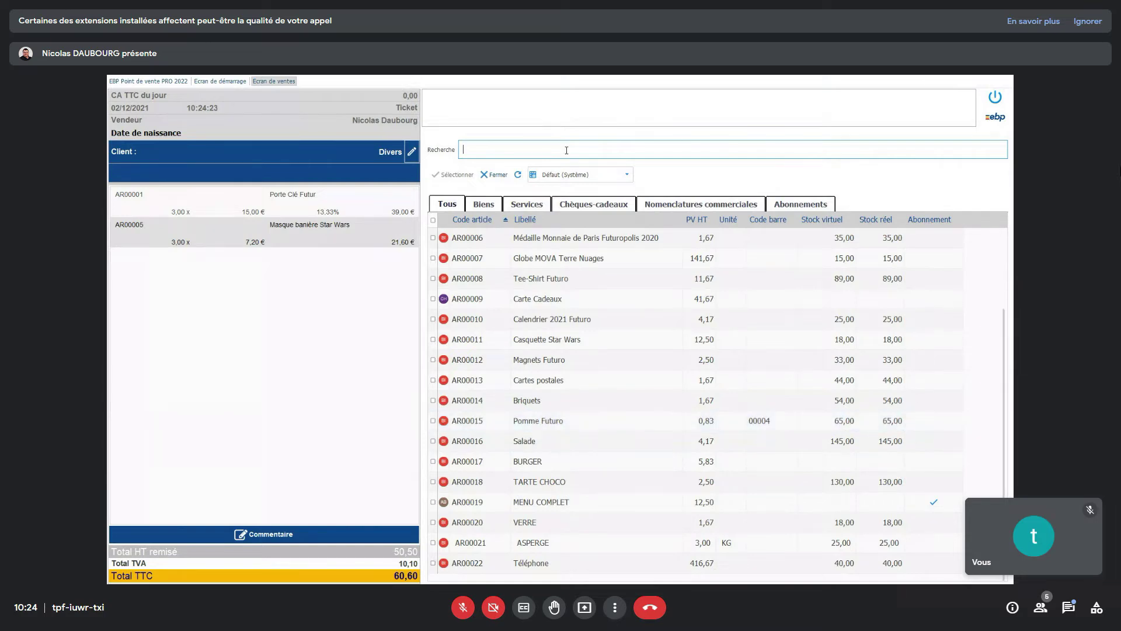
left_click(503, 174)
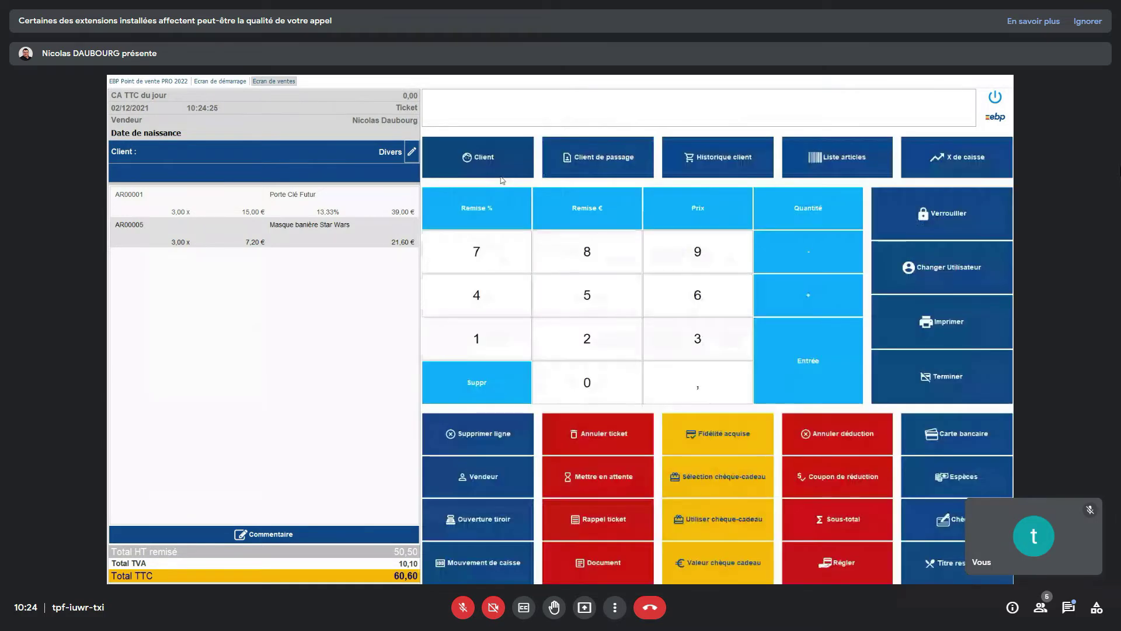
type("ar0")
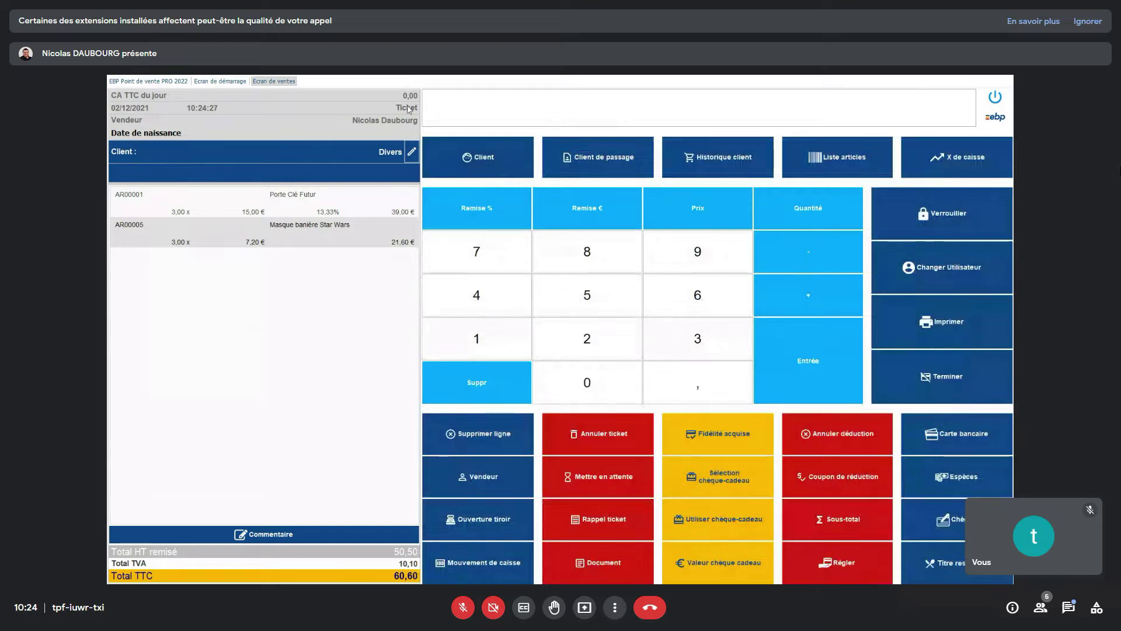
type("0021")
key("Return")
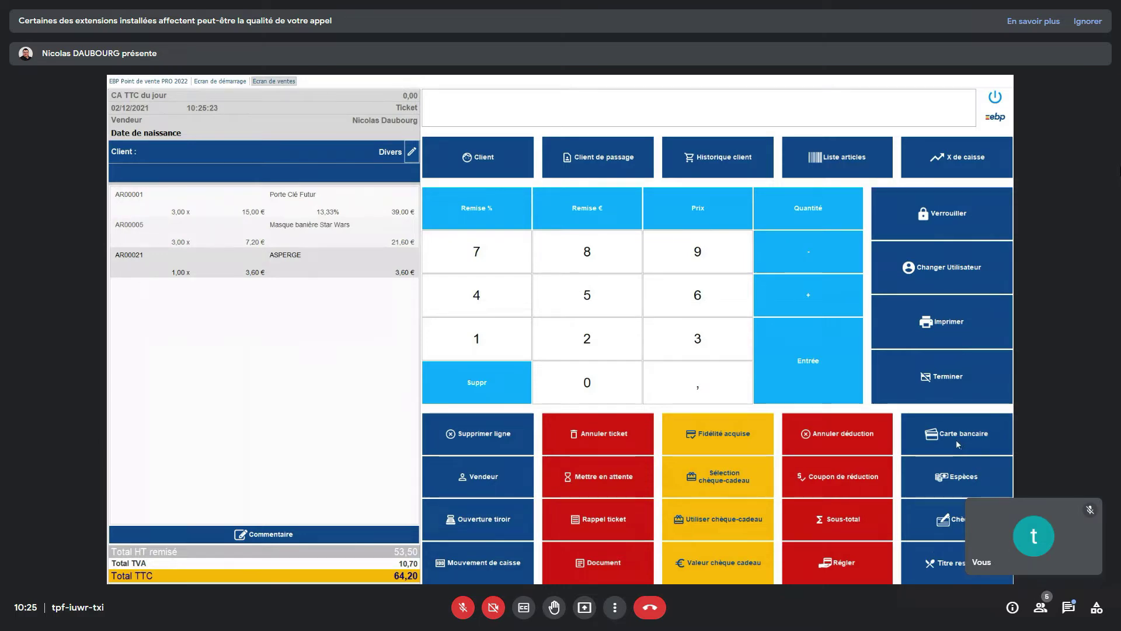
- Pay the 64,20 € by Carte bancaire, then enter the customer's postal code and pick the matching town
left_click(956, 439)
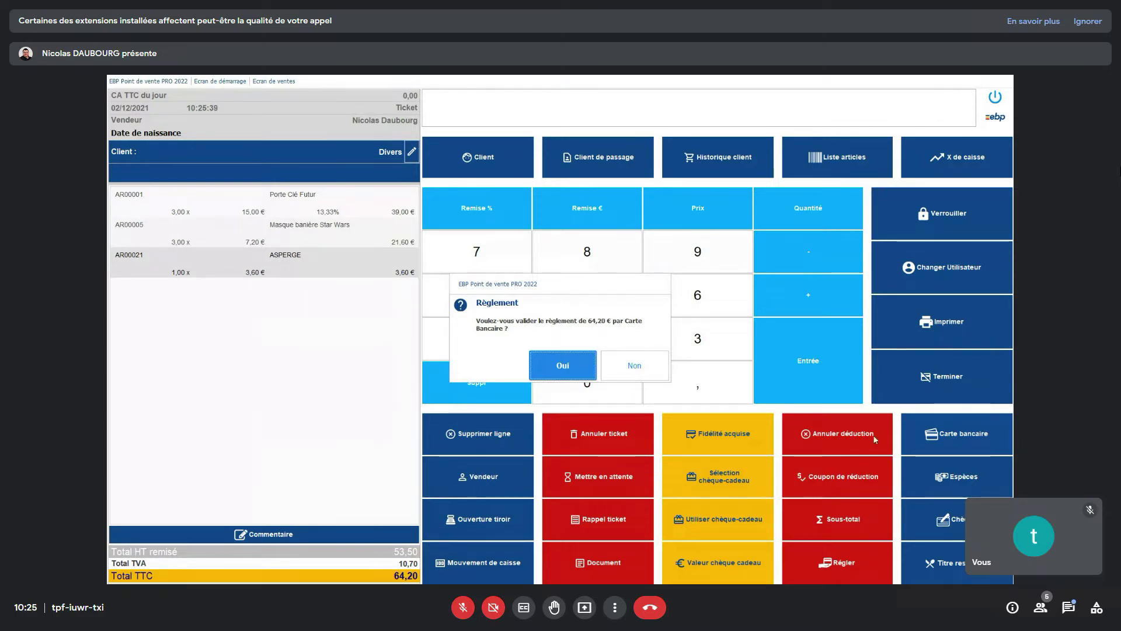
left_click(564, 366)
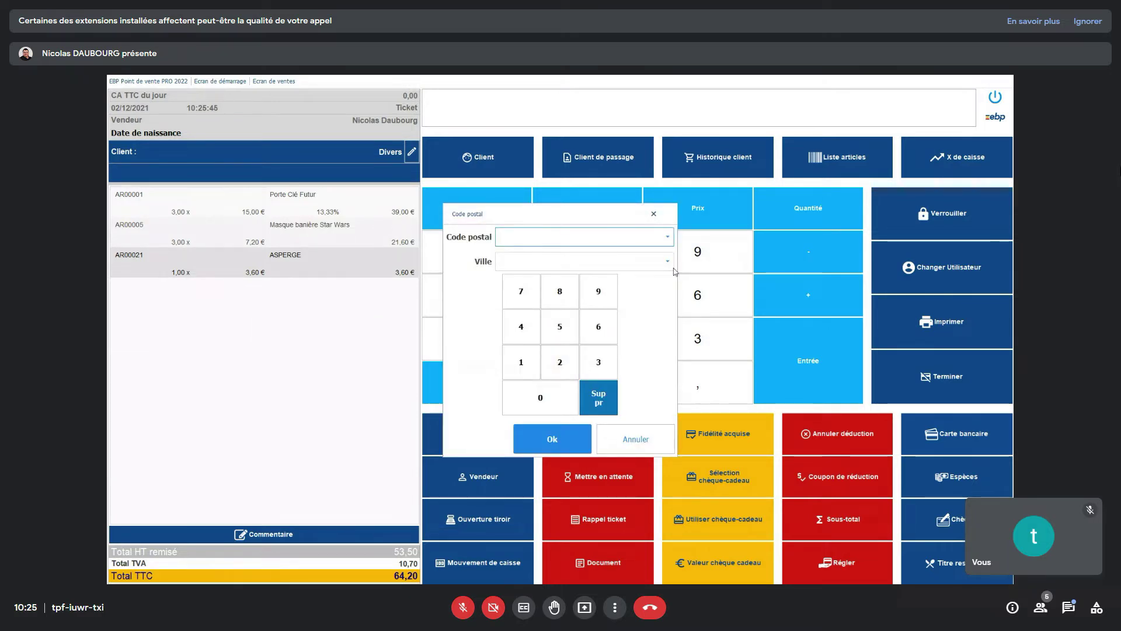
type("78000")
left_click(675, 272)
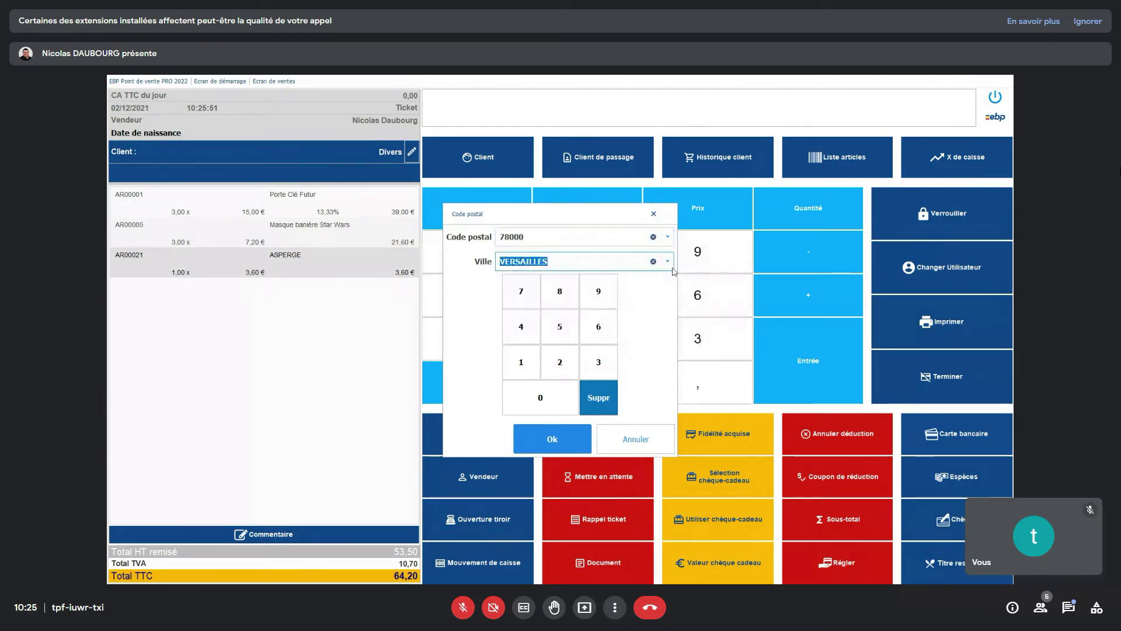
left_click(555, 438)
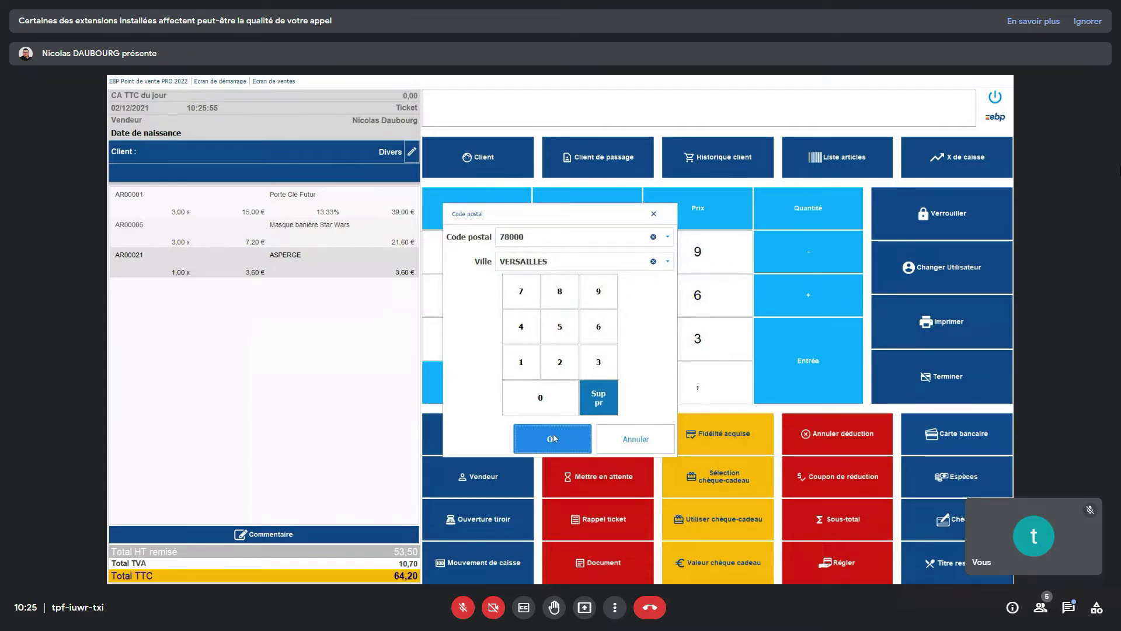
left_click(552, 439)
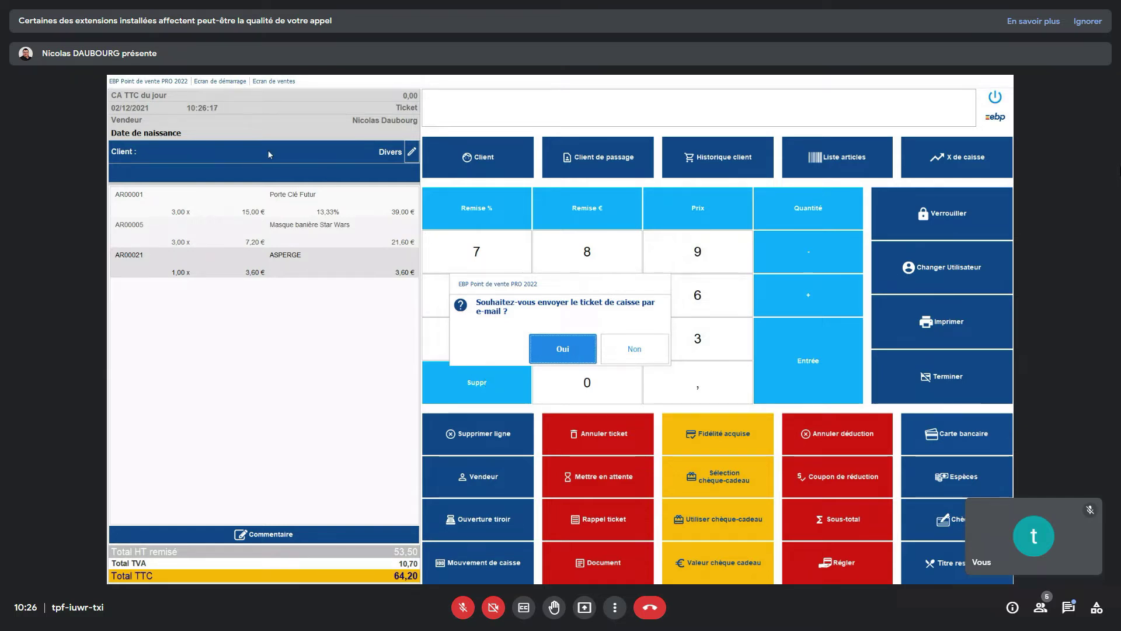
- Abandon the client e-mail form without saving changes and finish the card sale without e-mailing
left_click(580, 350)
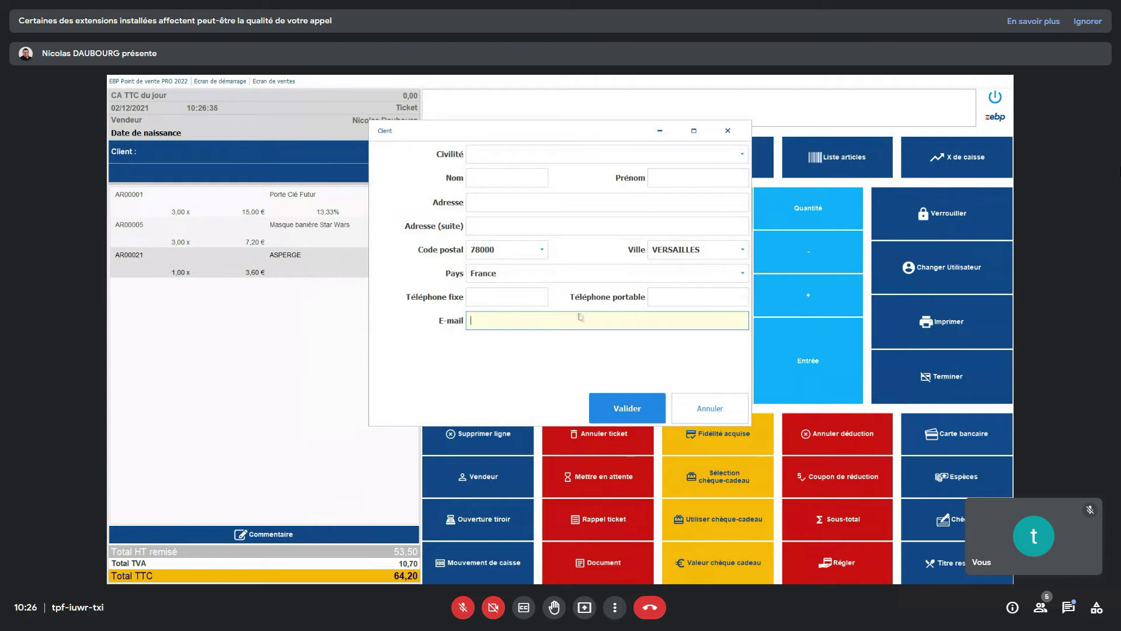
left_click(702, 412)
left_click(495, 359)
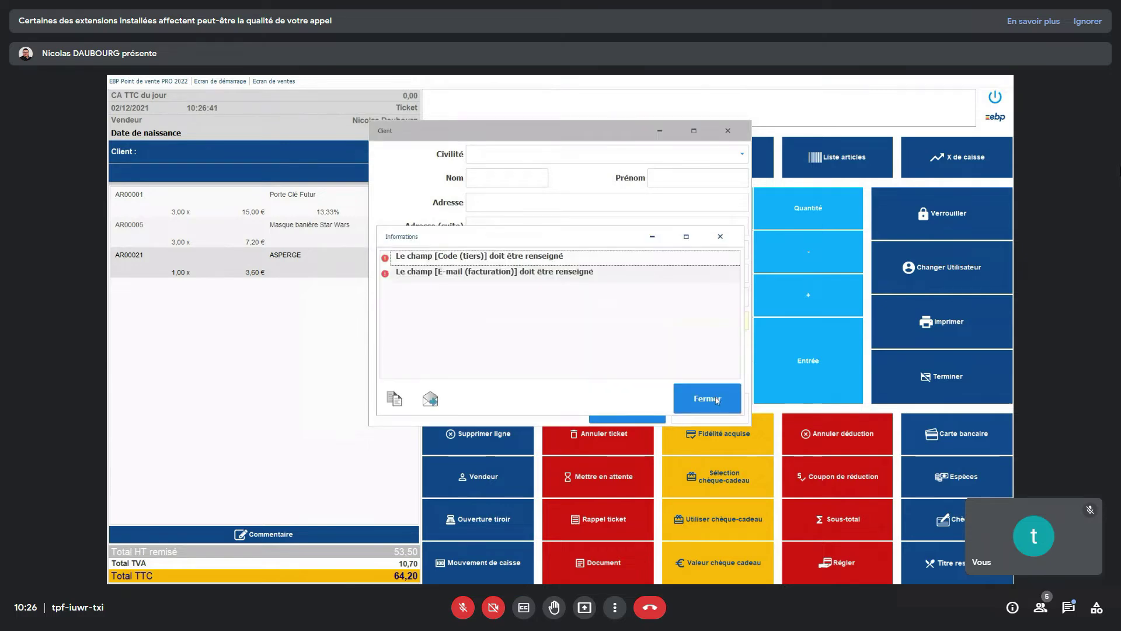
left_click(718, 398)
left_click(739, 417)
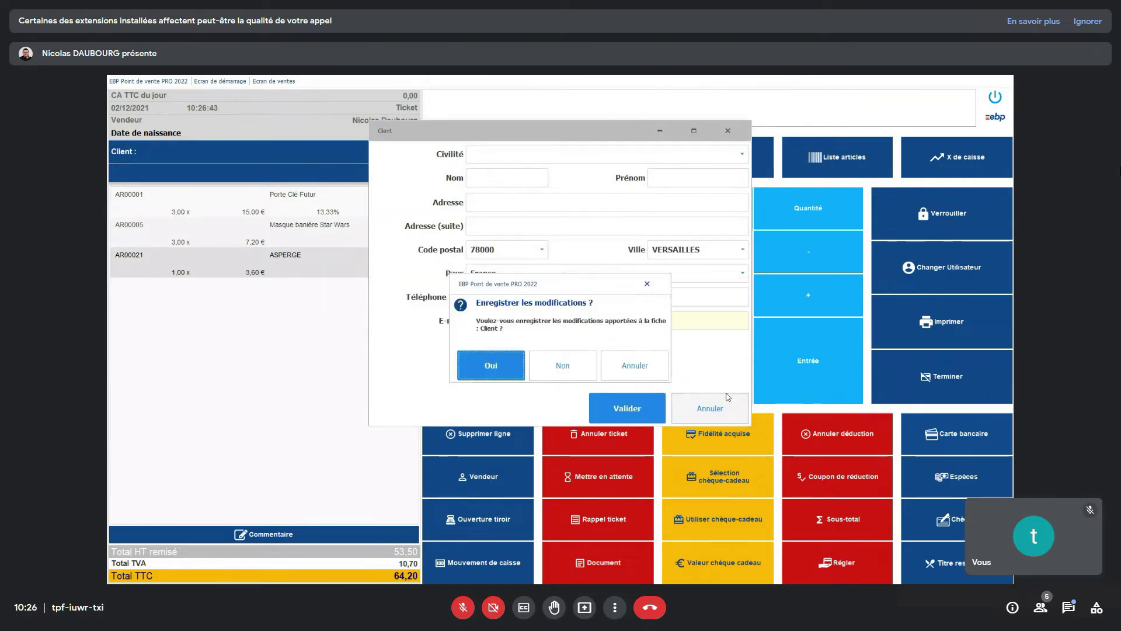
left_click(569, 373)
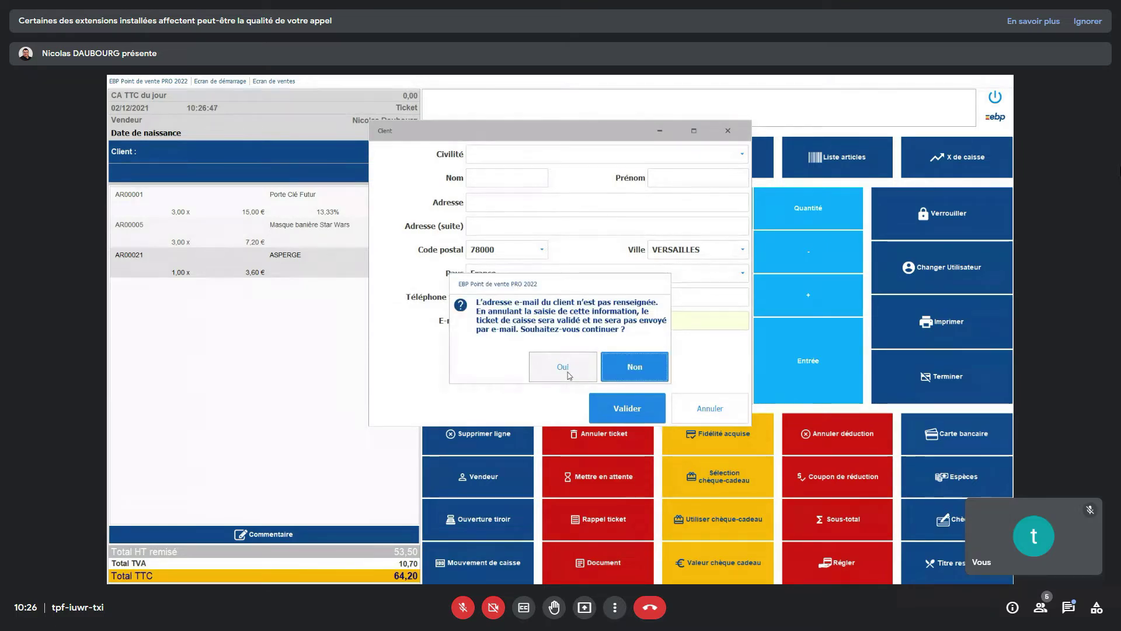
left_click(569, 376)
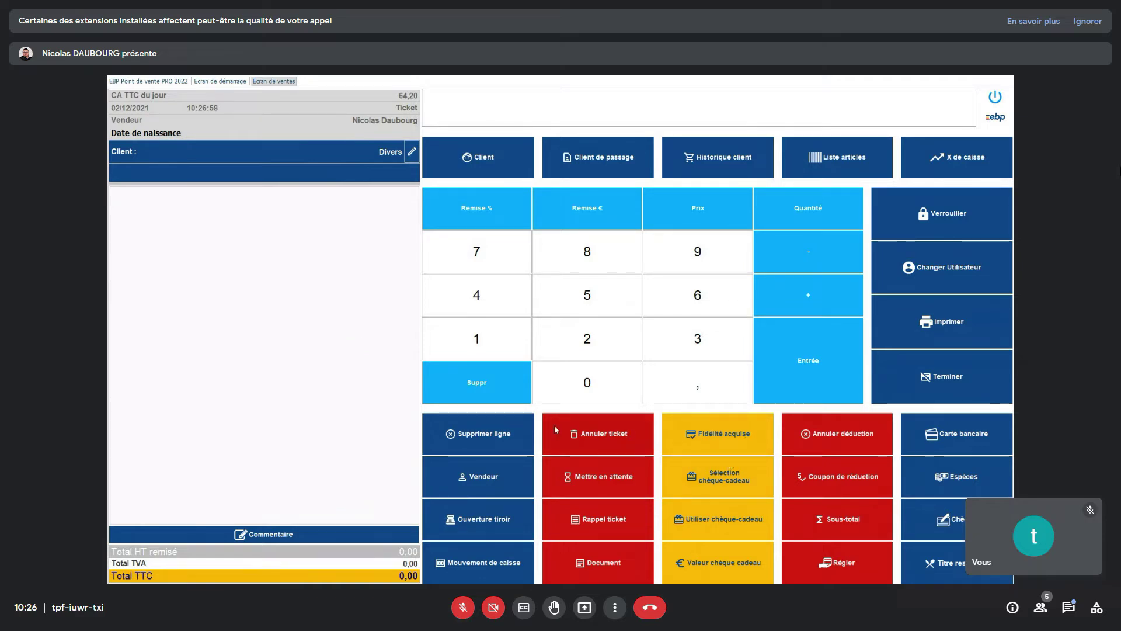
- Add Livre Histoire du Parc, Médaille Futuropolis 2020 and Tee-Shirt Futuro from the article list
left_click(820, 143)
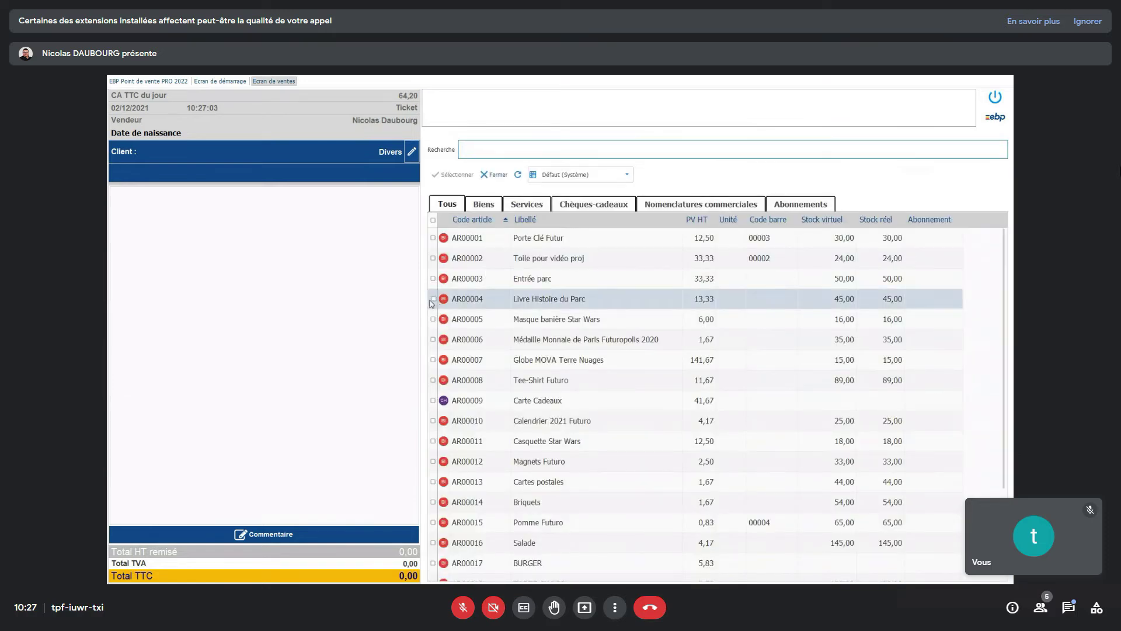
left_click(432, 299)
left_click(433, 339)
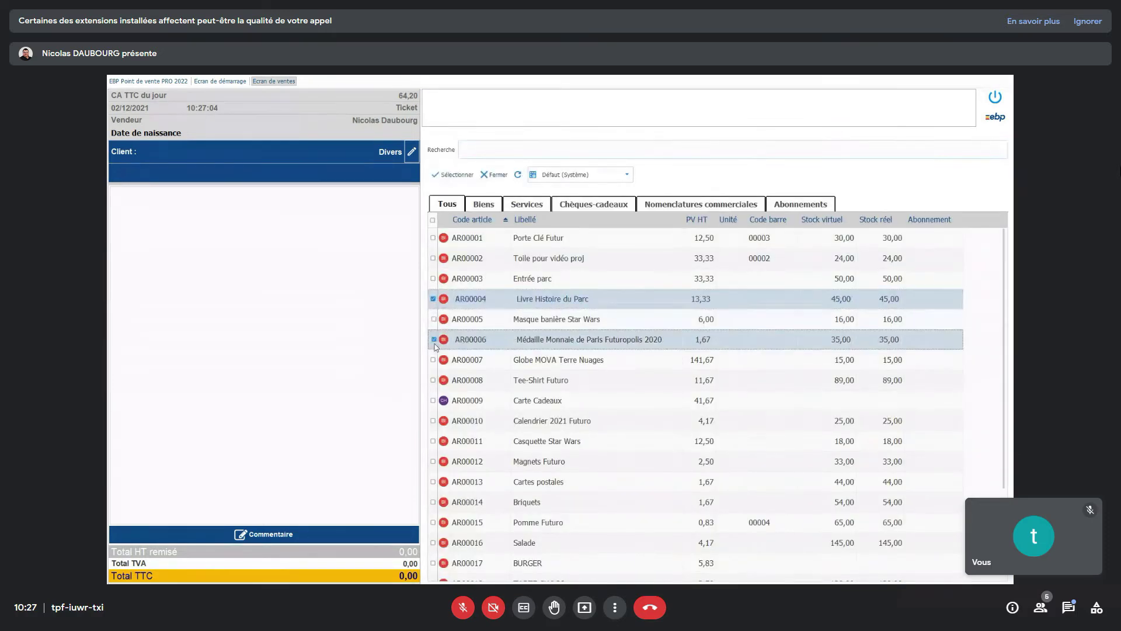
left_click(433, 380)
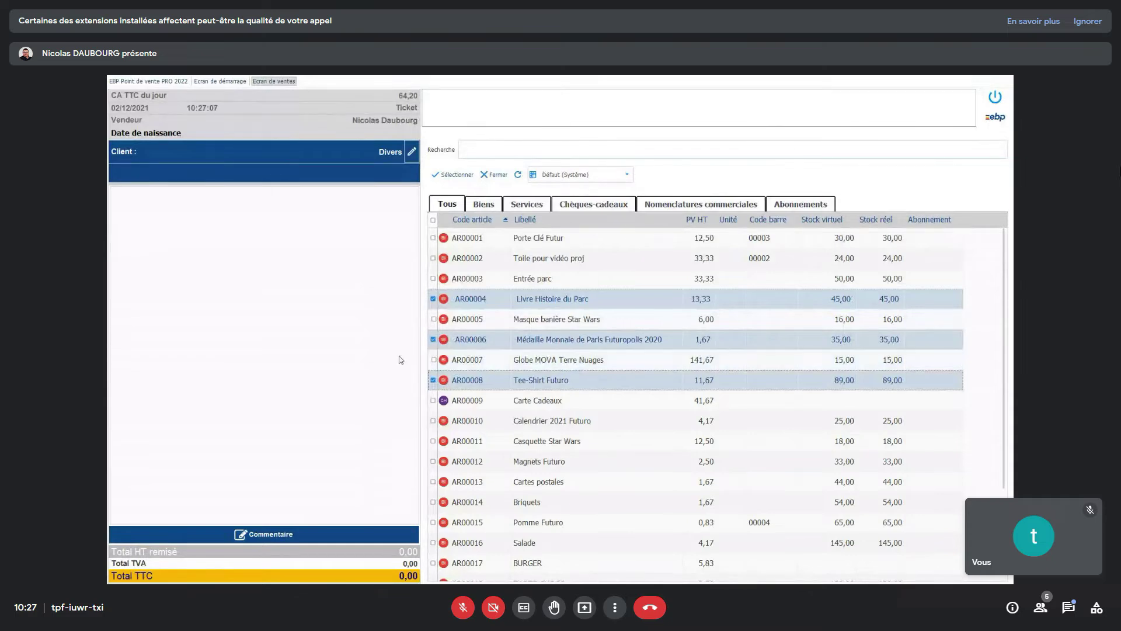
left_click(453, 175)
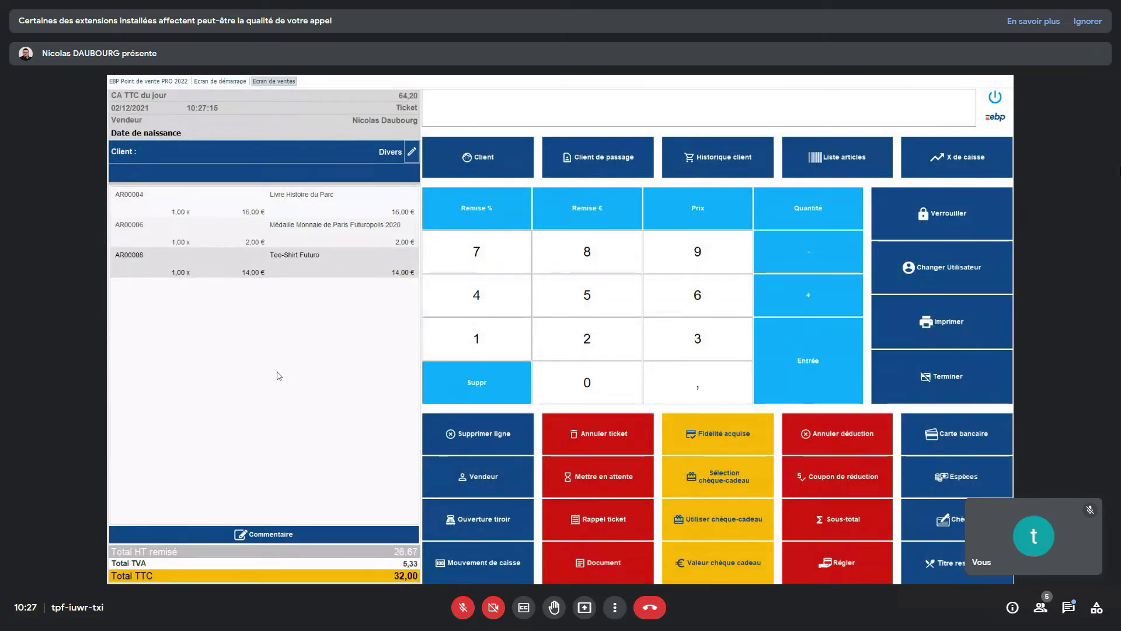
- Take 10,00 € in Espèces and the remaining 22,00 € by Chèque, skipping postal code and e-mail
left_click(479, 345)
left_click(549, 367)
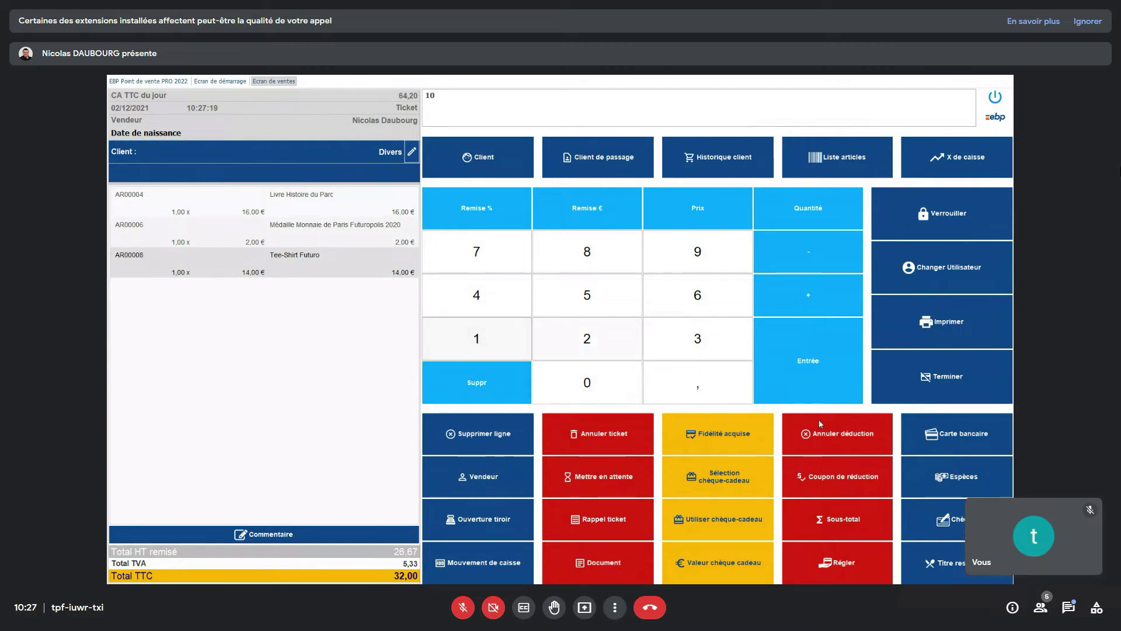
left_click(953, 479)
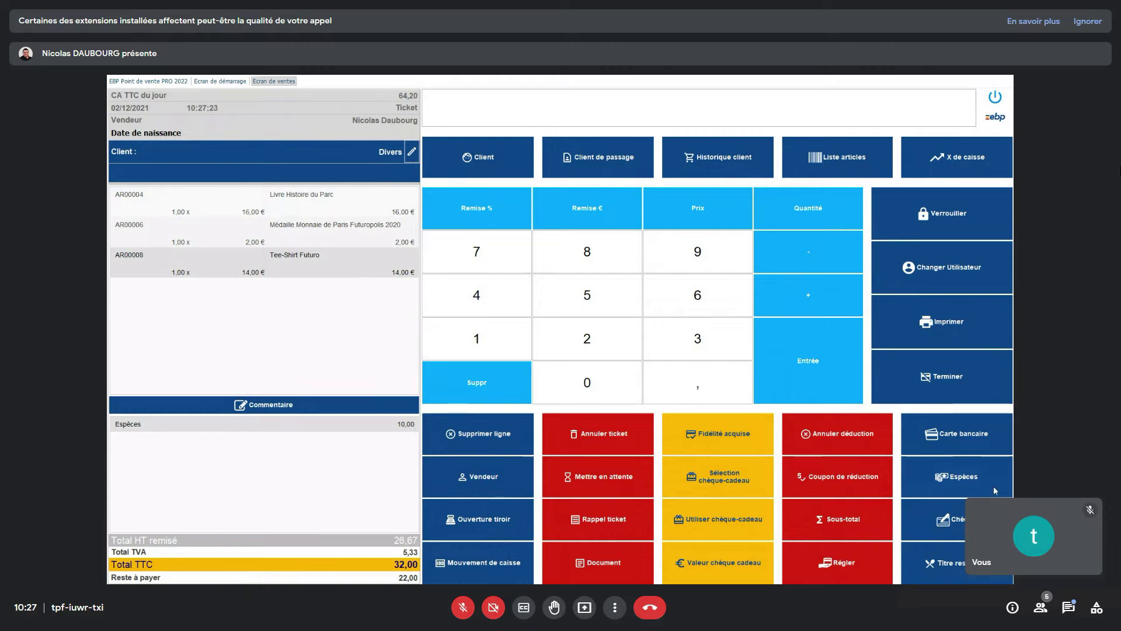
left_click(942, 519)
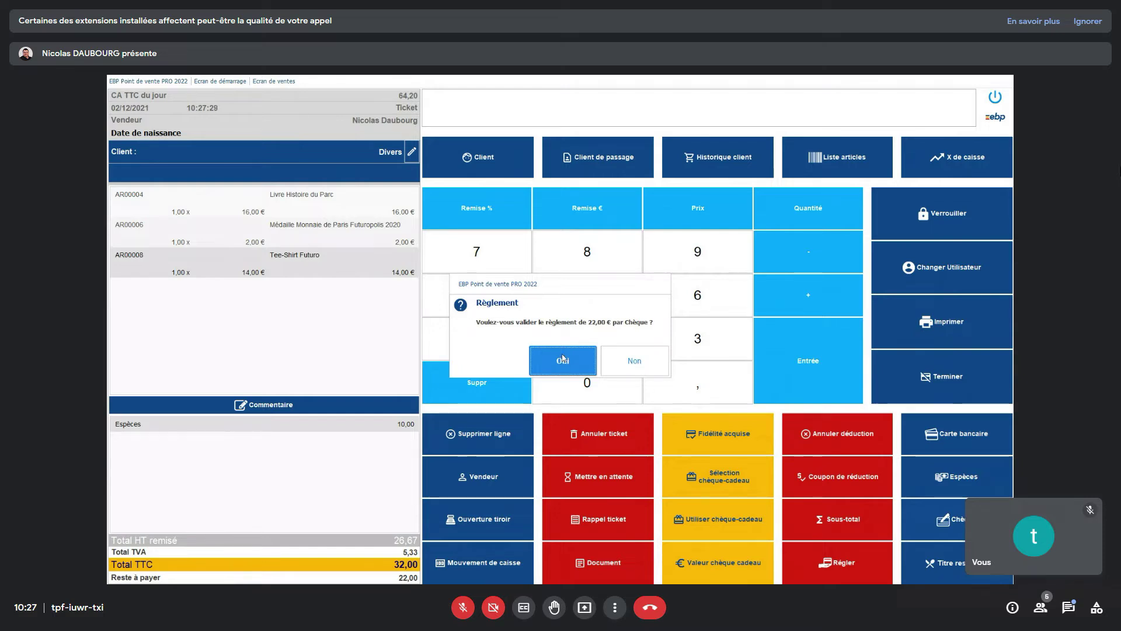
left_click(562, 360)
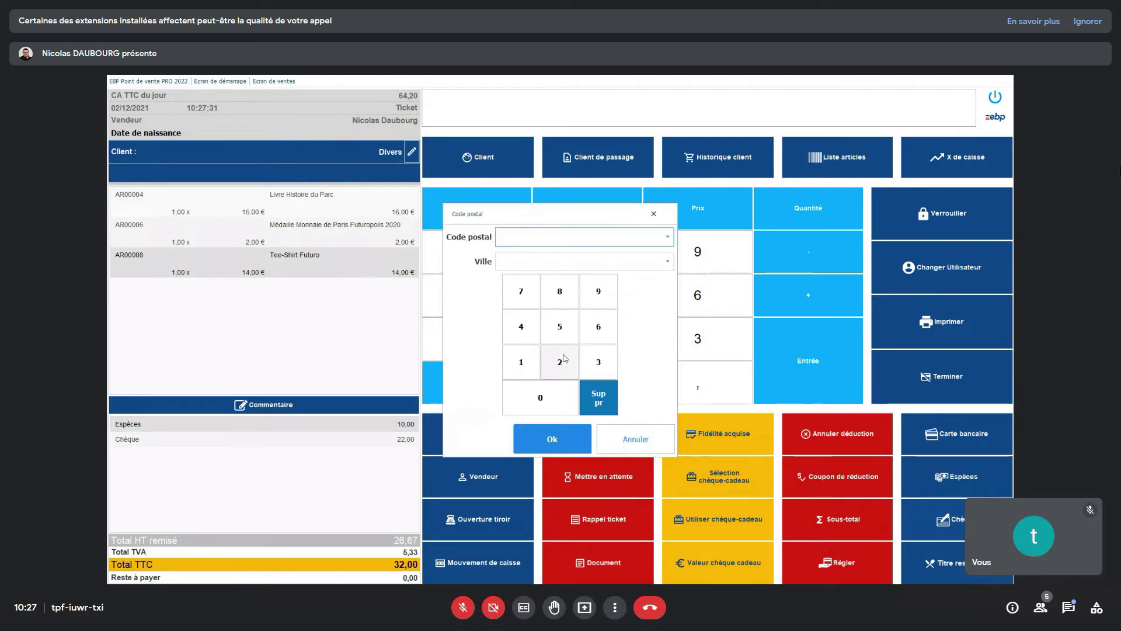
left_click(543, 438)
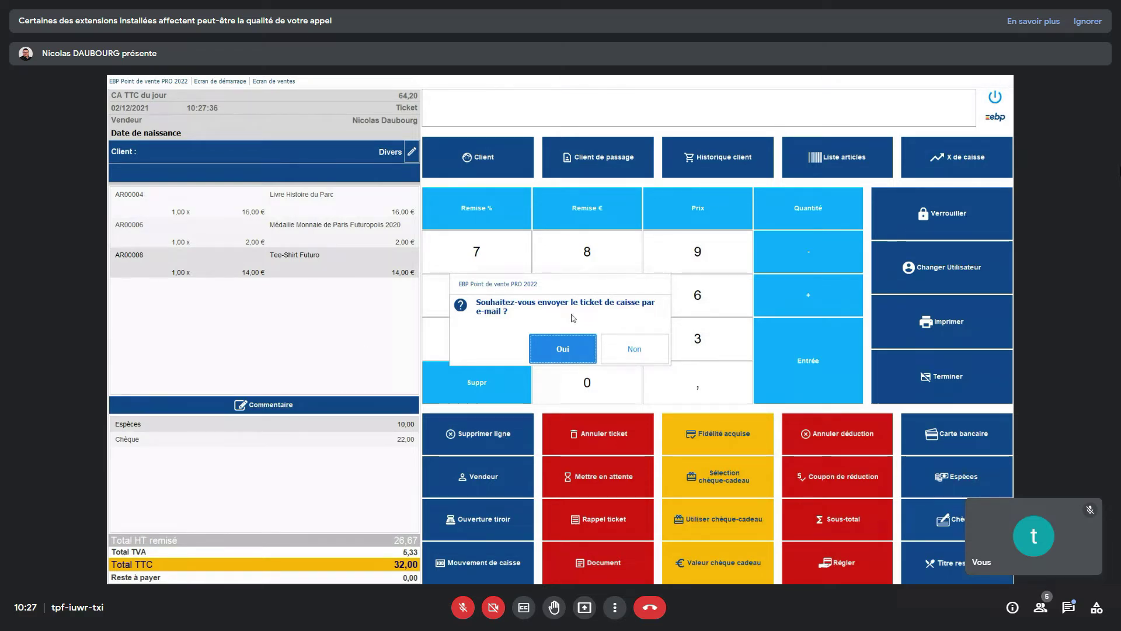
left_click(622, 351)
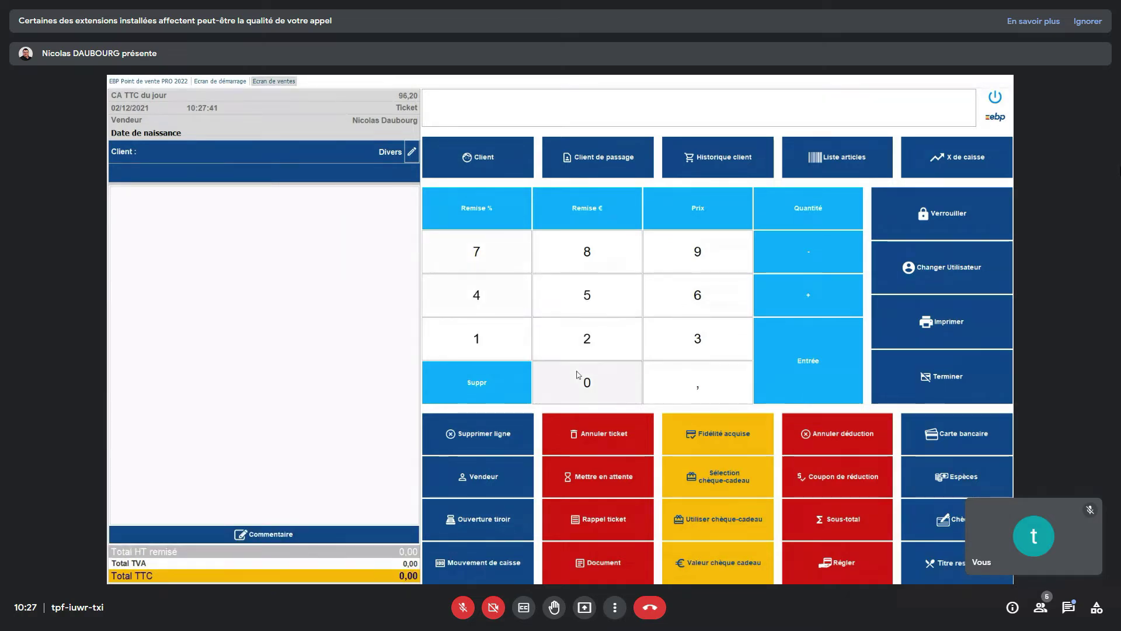
- Ring up one Médaille Monnaie de Paris Futuropolis 2020 and take its 2,00 € in Espèces
left_click(853, 150)
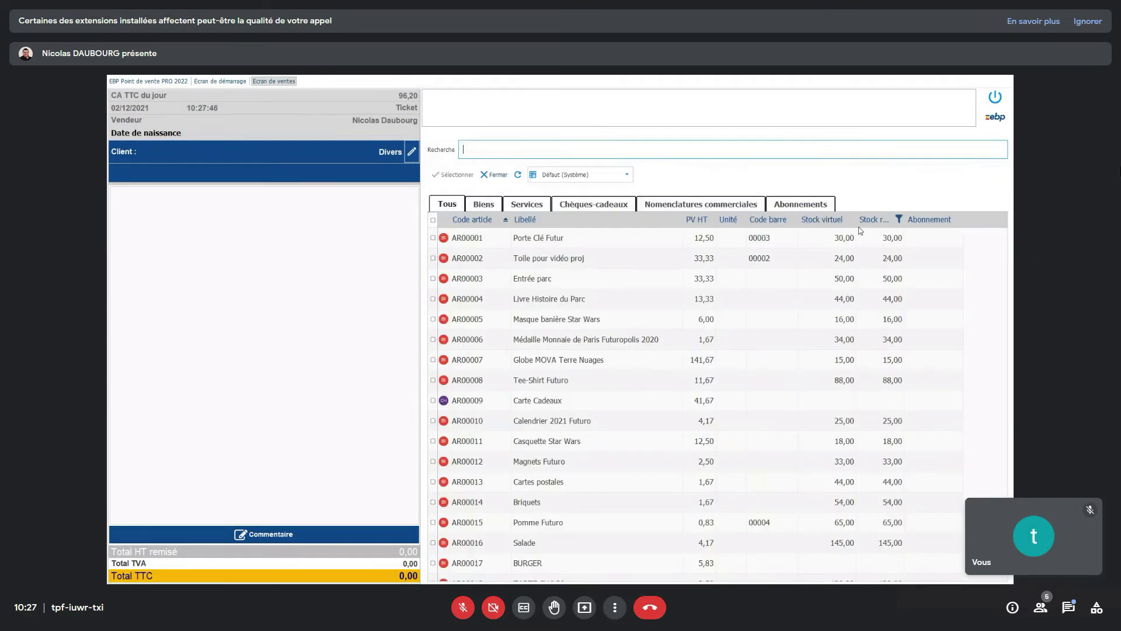
double_click(729, 339)
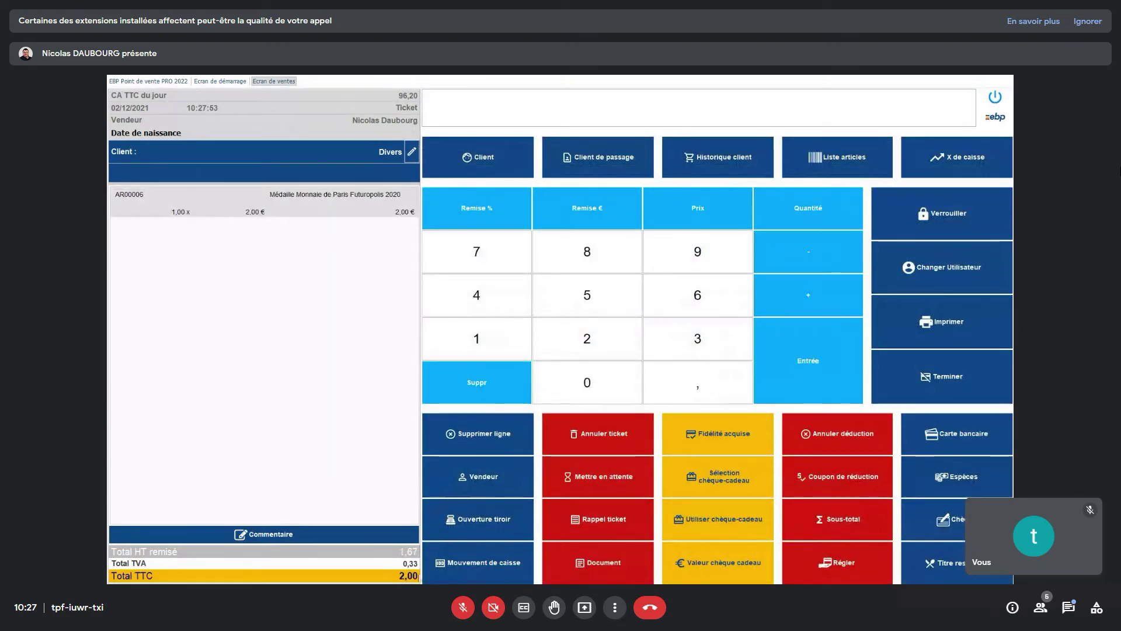
left_click(952, 482)
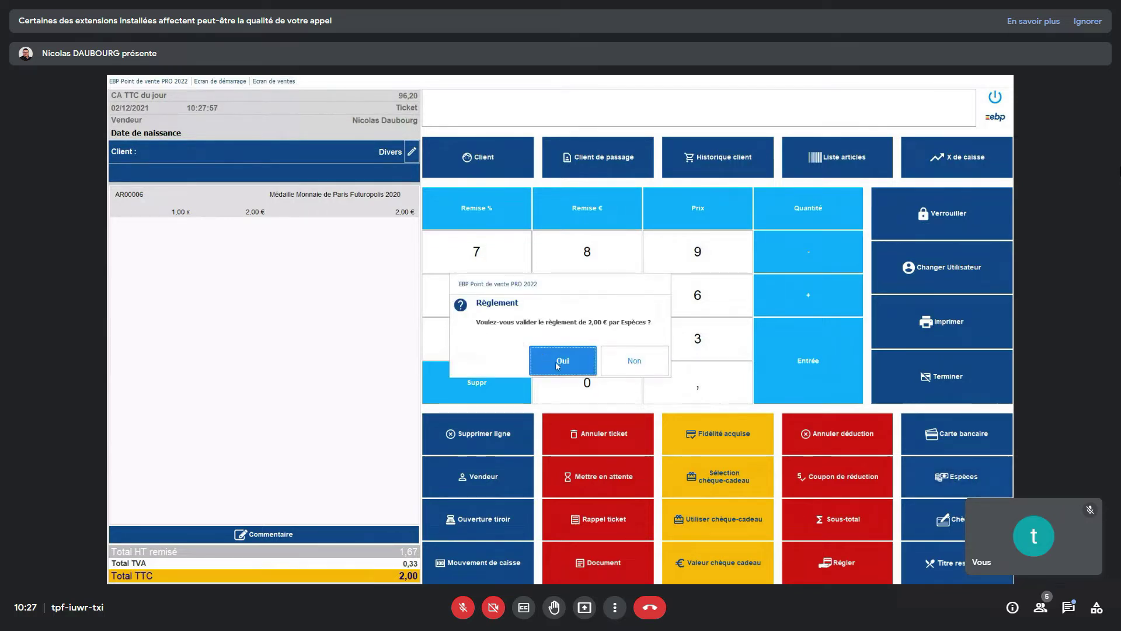
left_click(532, 358)
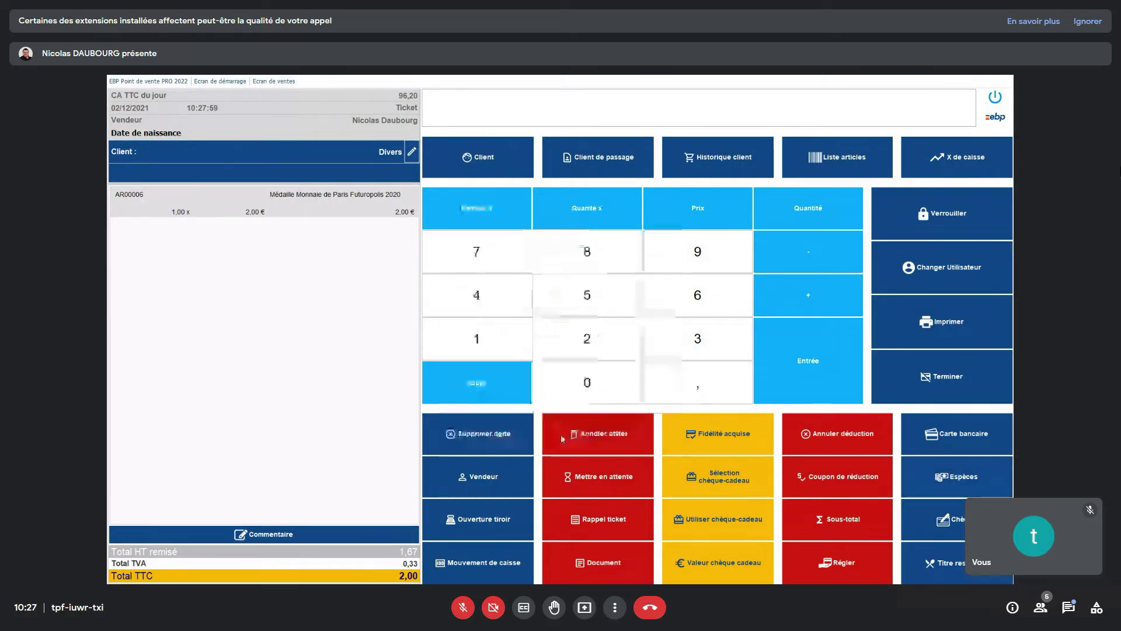
left_click(554, 435)
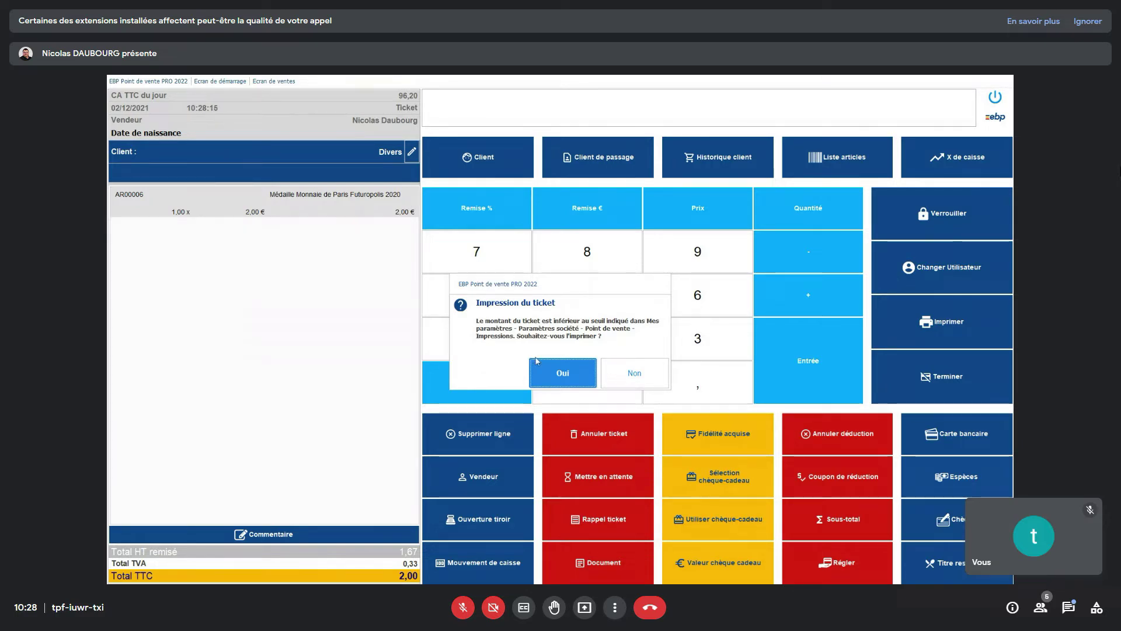
left_click(633, 372)
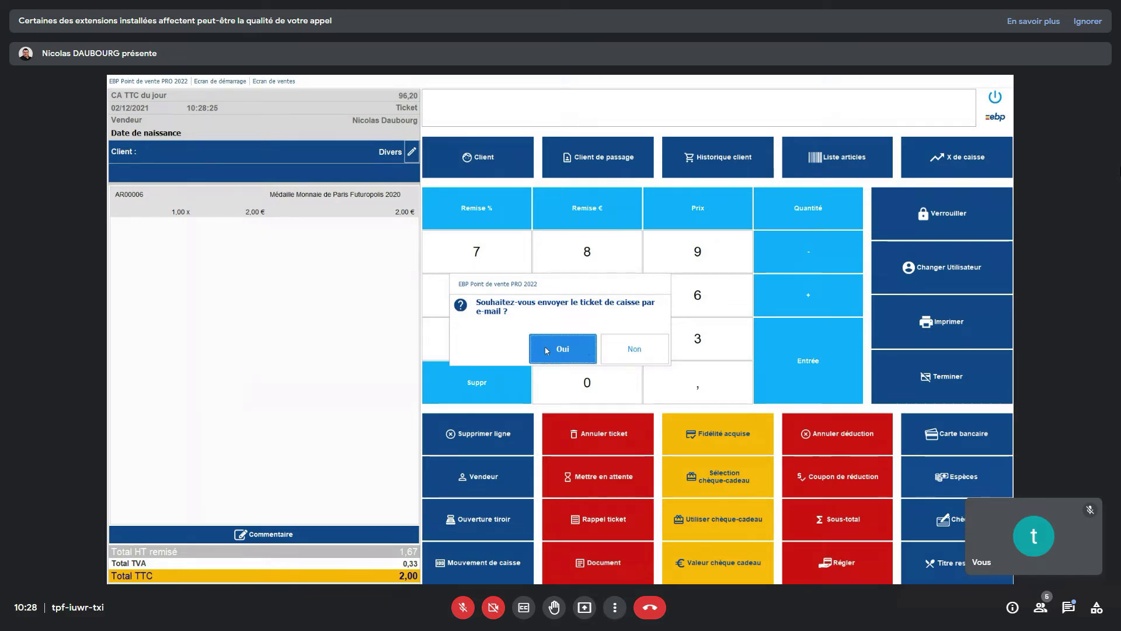
left_click(634, 355)
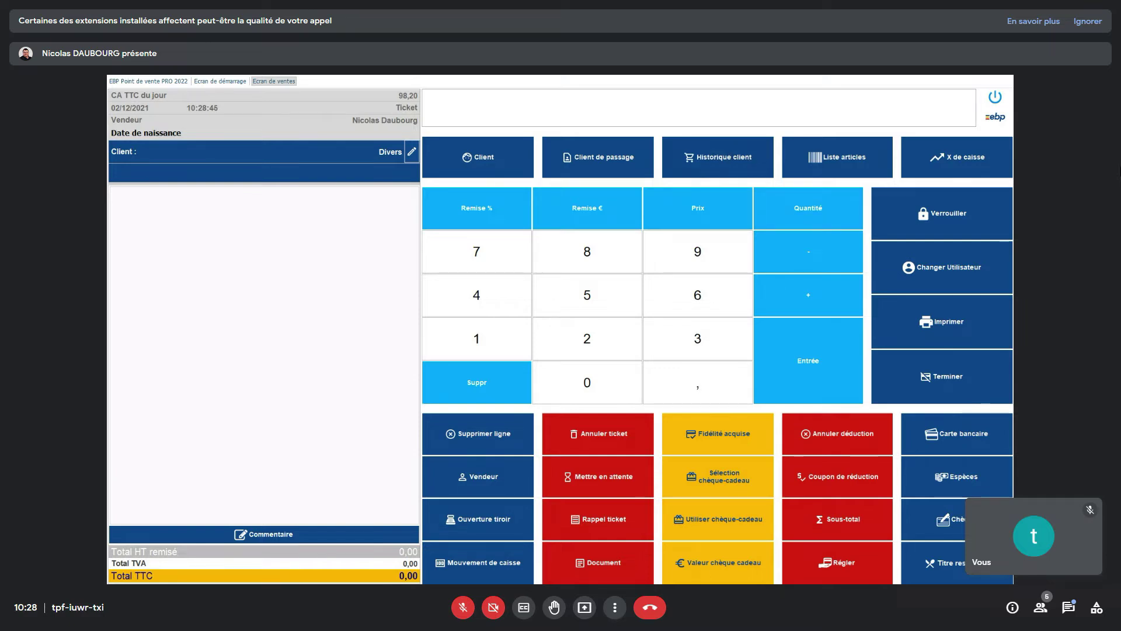
- Start a new Commande and add Entrée parc and Livre Histoire du Parc from the article list
left_click(597, 524)
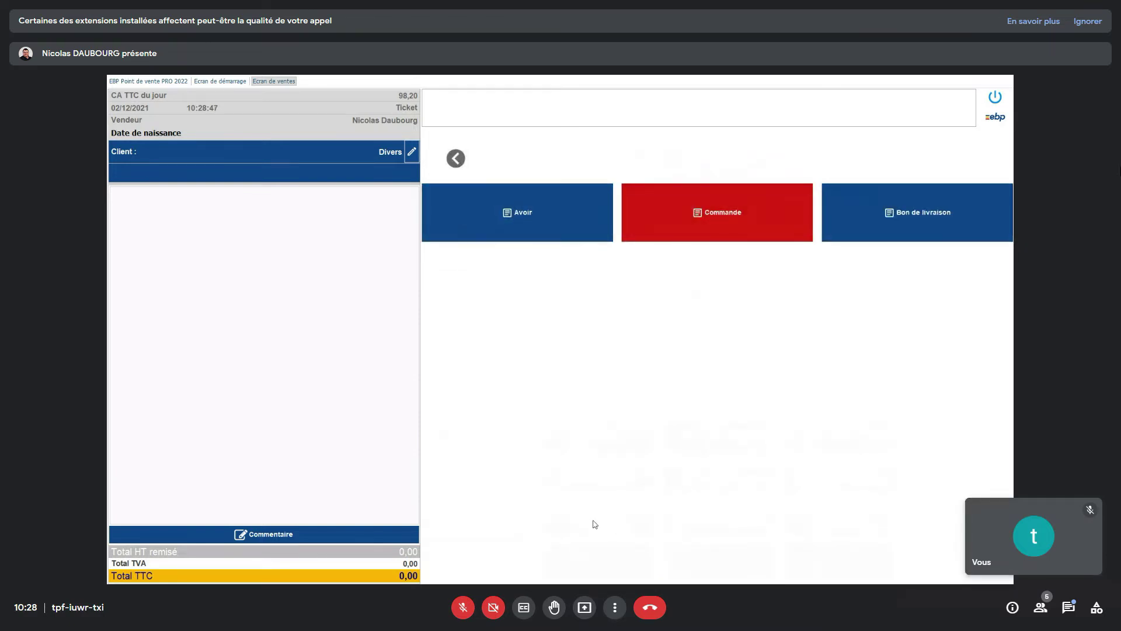
left_click(758, 217)
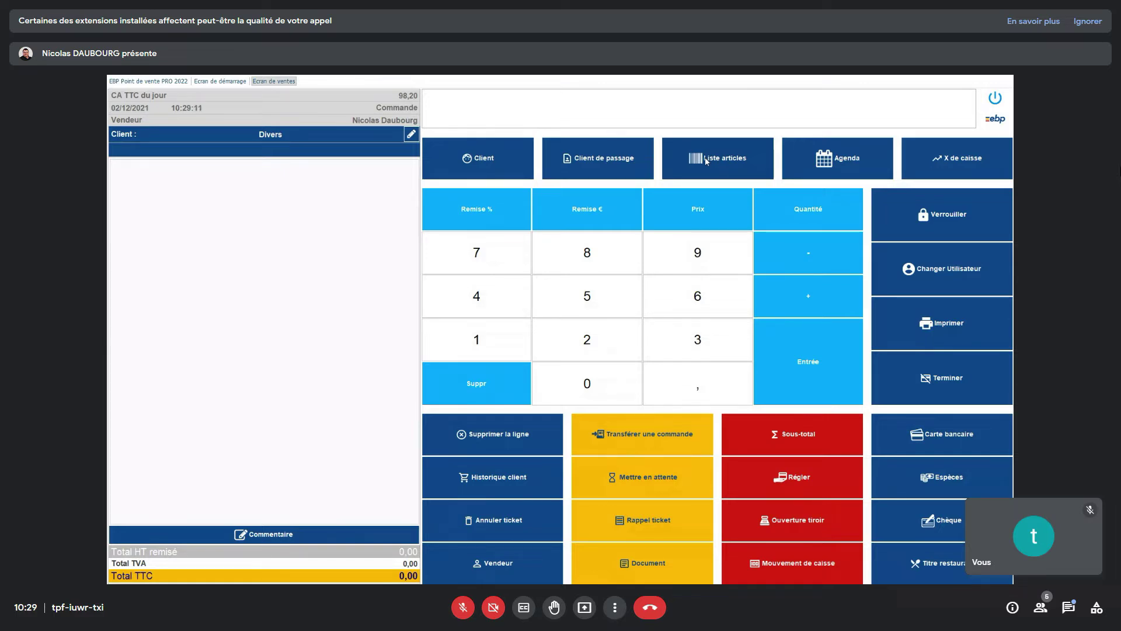
left_click(704, 160)
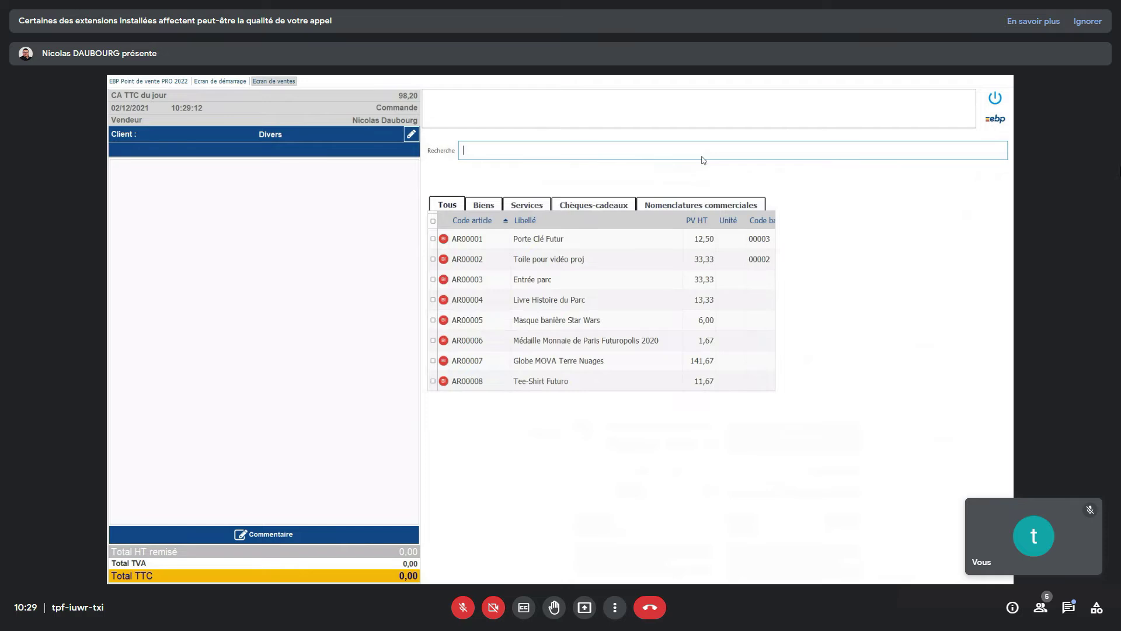
left_click(433, 280)
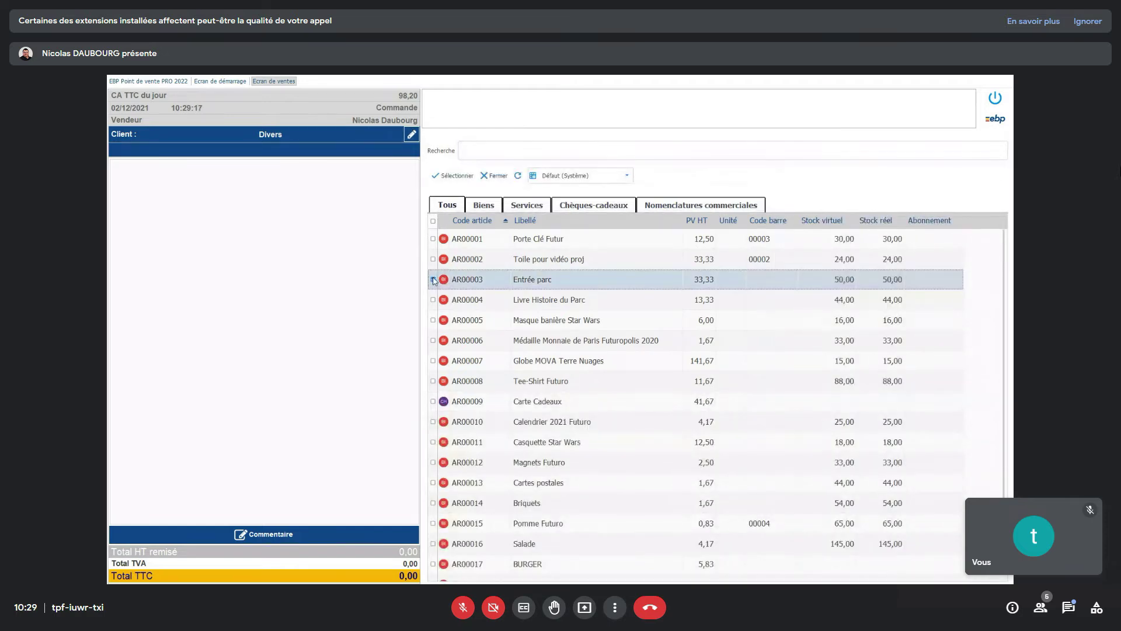
left_click(434, 300)
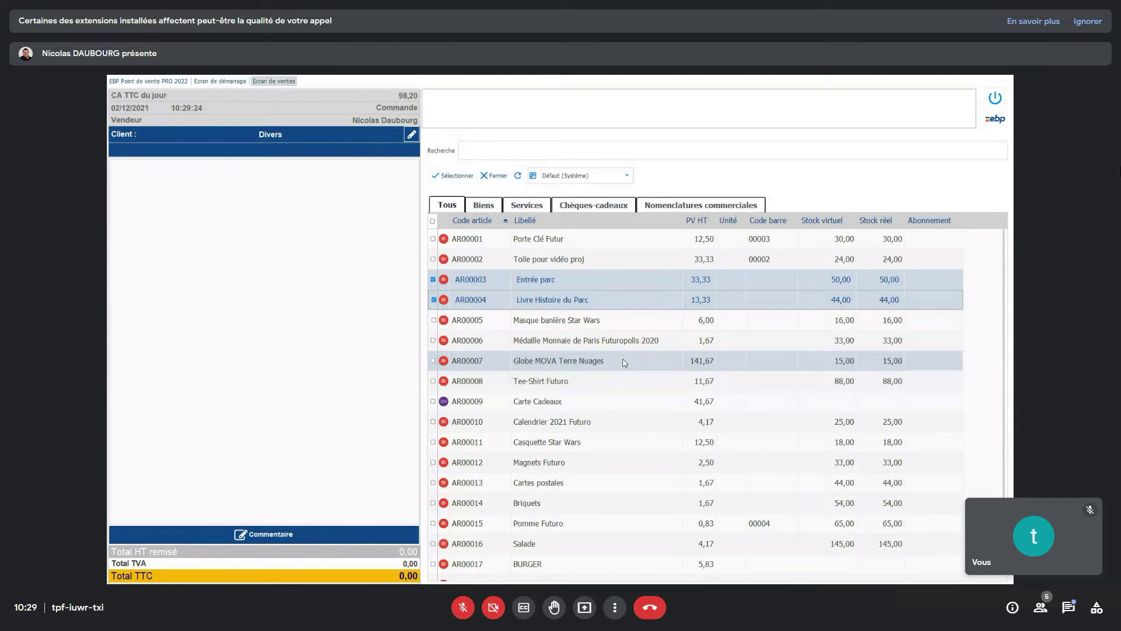
scroll(624, 363, "down", 1)
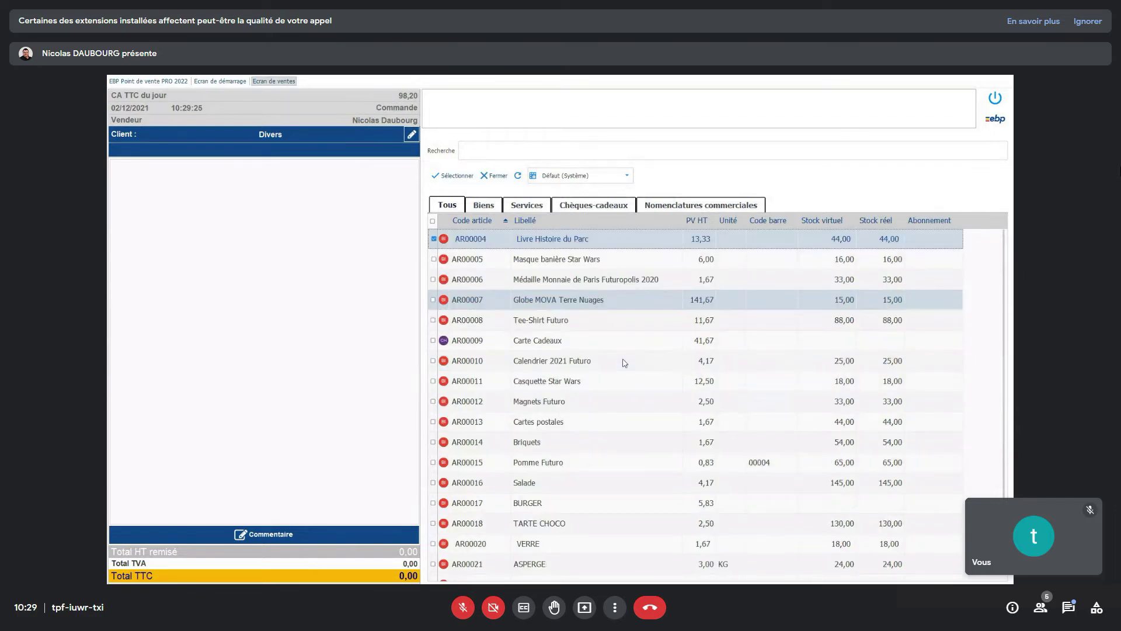
scroll(624, 363, "up", 1)
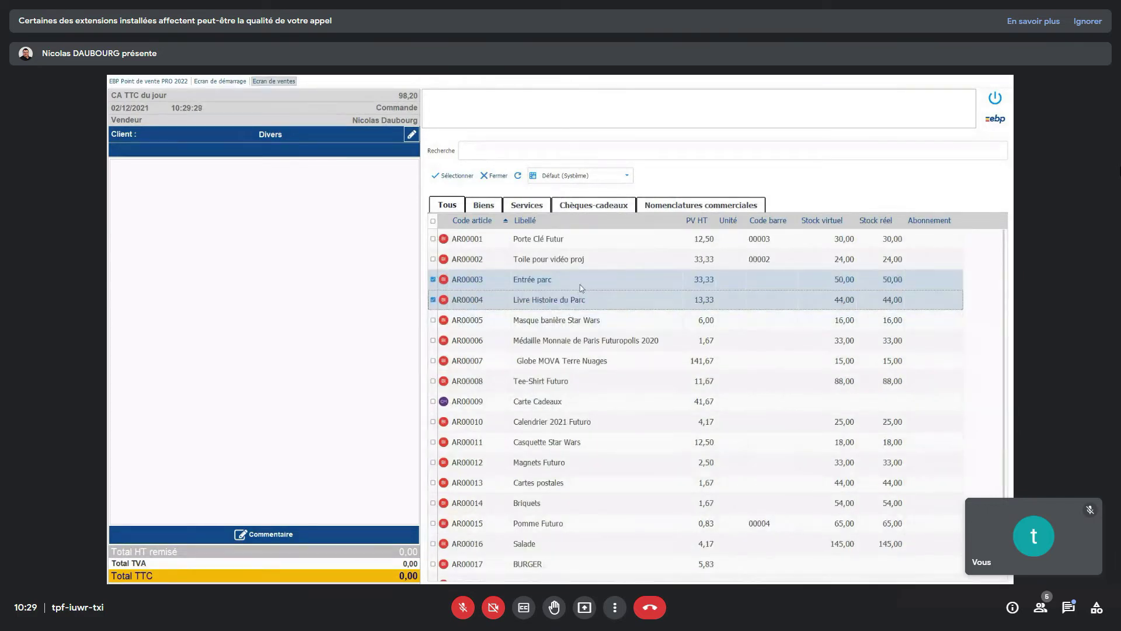
left_click(449, 178)
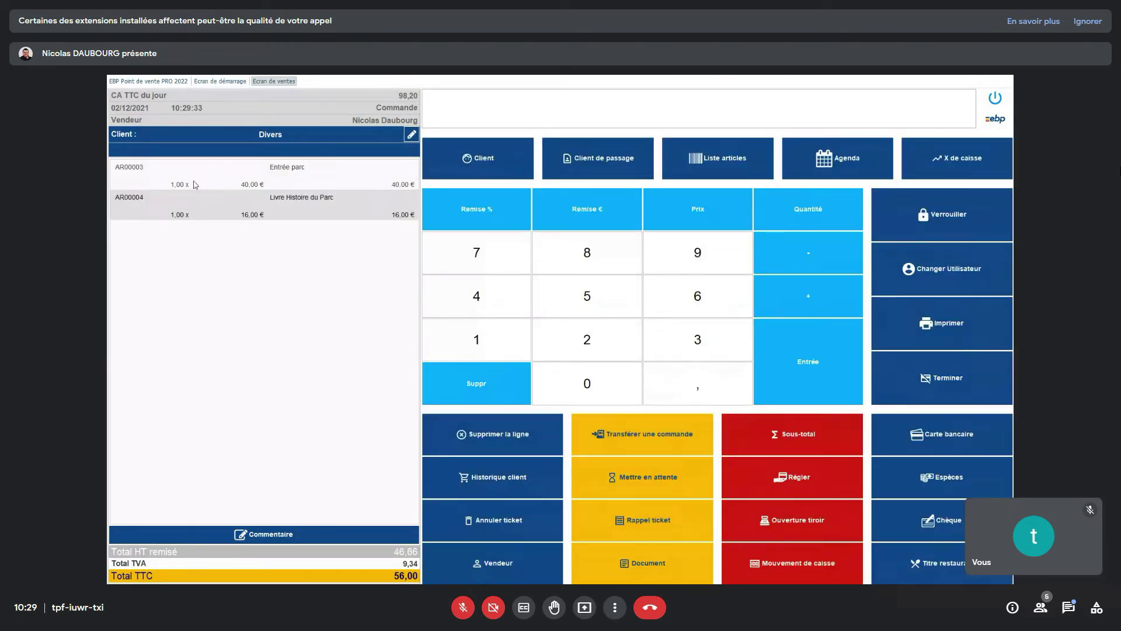
- Set the quantity of both Entrée parc and Livre Histoire du Parc to 15
left_click(191, 180)
left_click(502, 339)
left_click(565, 308)
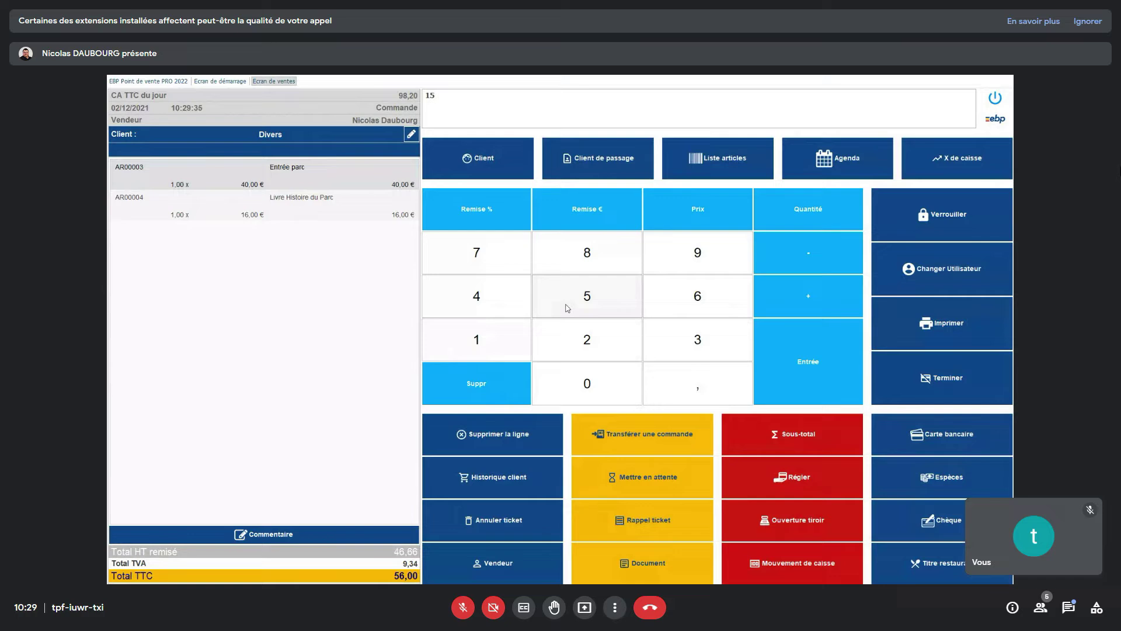
left_click(821, 209)
left_click(777, 221)
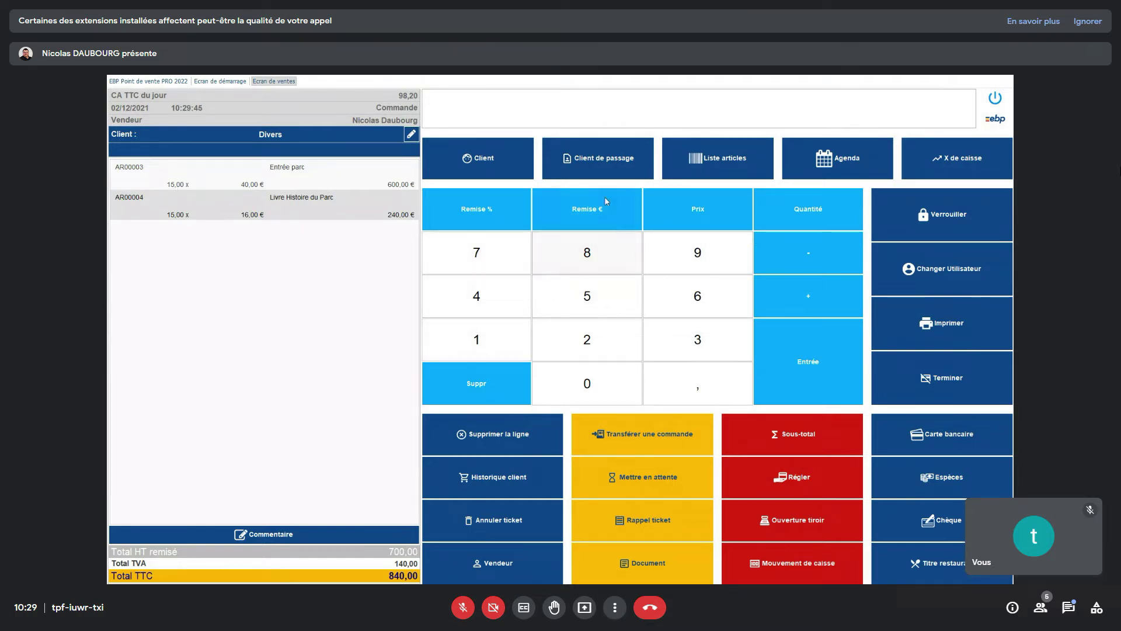
- Assign client CRECHE LES LUTINS to the order
left_click(482, 163)
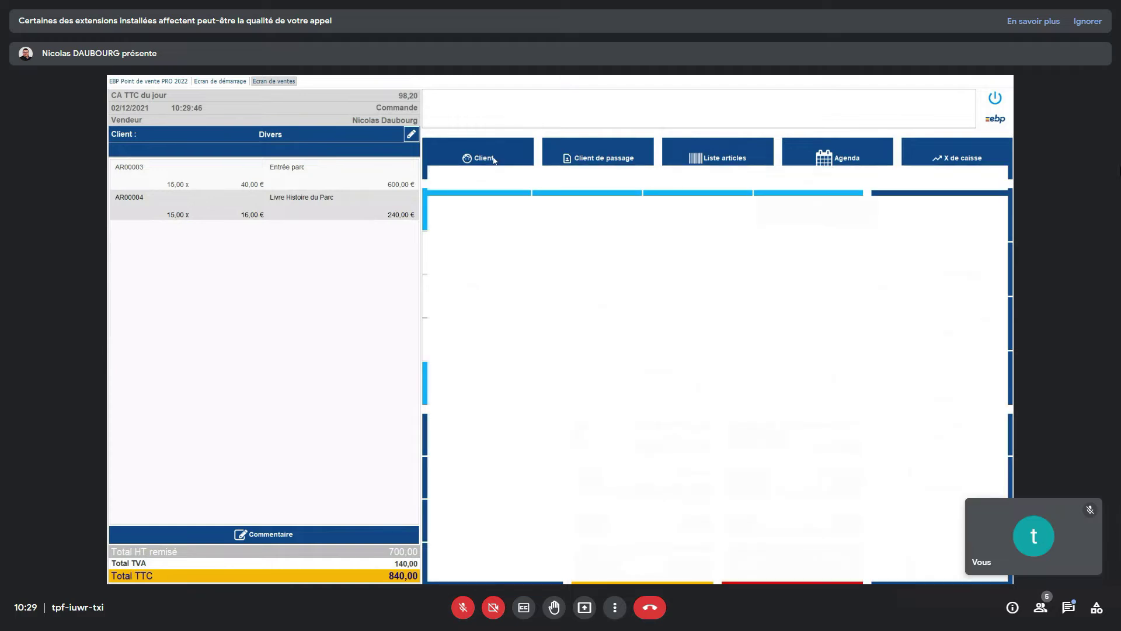
left_click(591, 286)
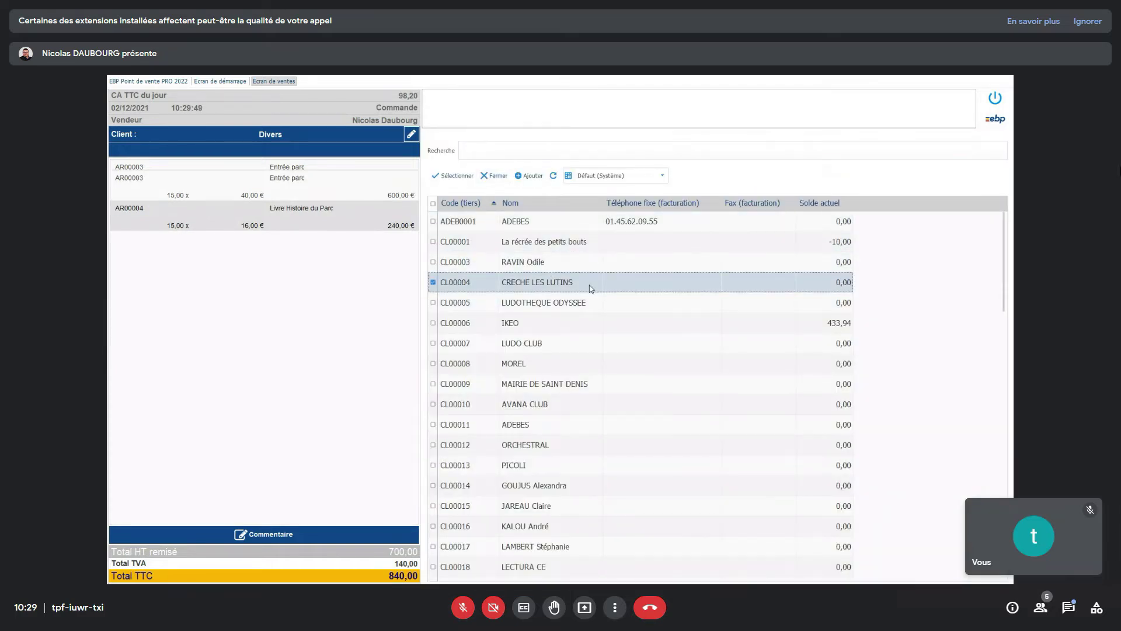
double_click(592, 286)
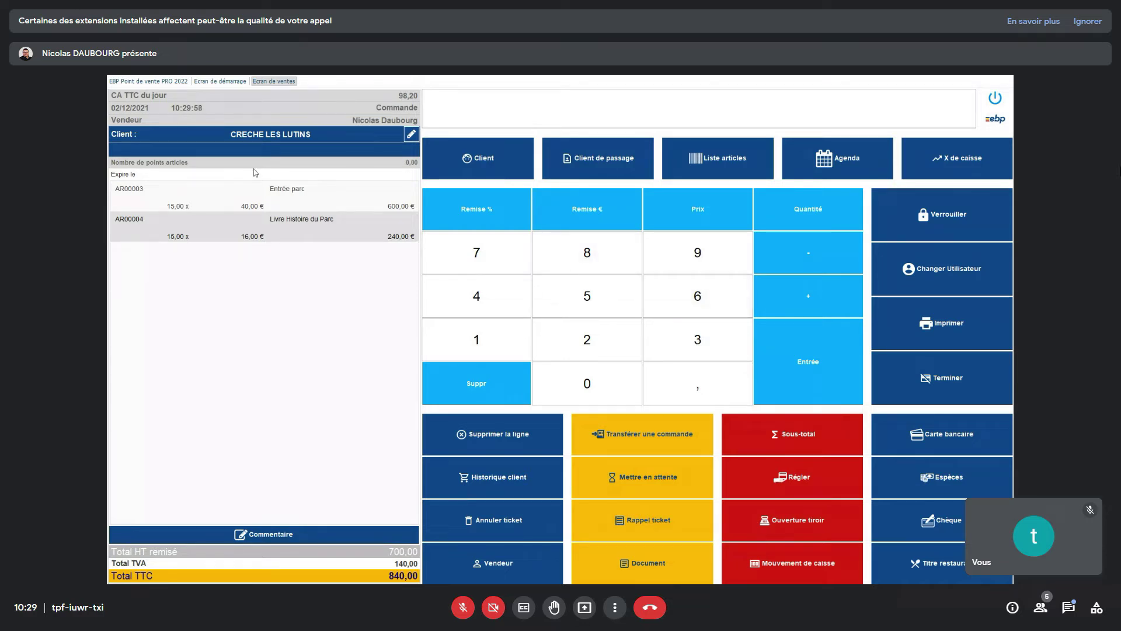
- Add the client's landline phone number to the CRECHE LES LUTINS record and save it
left_click(411, 135)
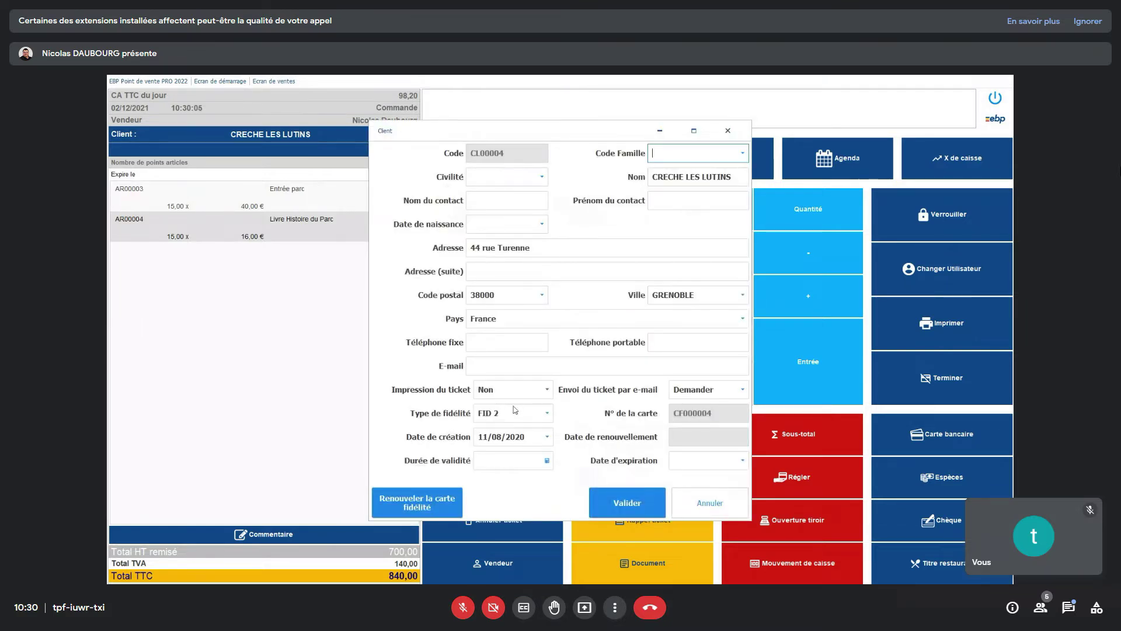
left_click(523, 374)
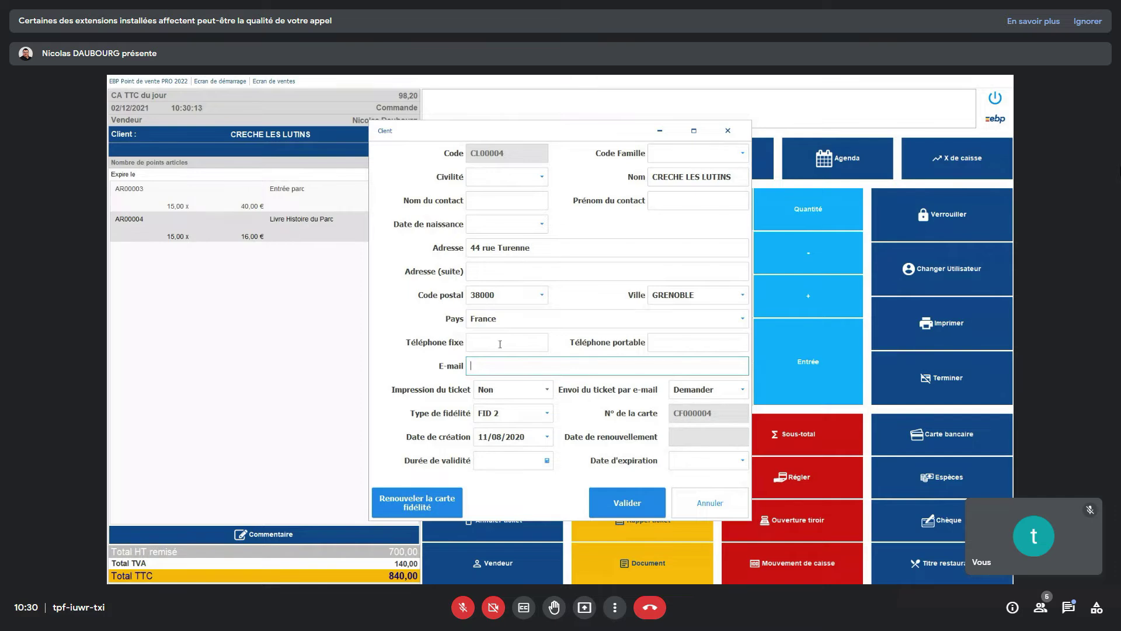
left_click(500, 339)
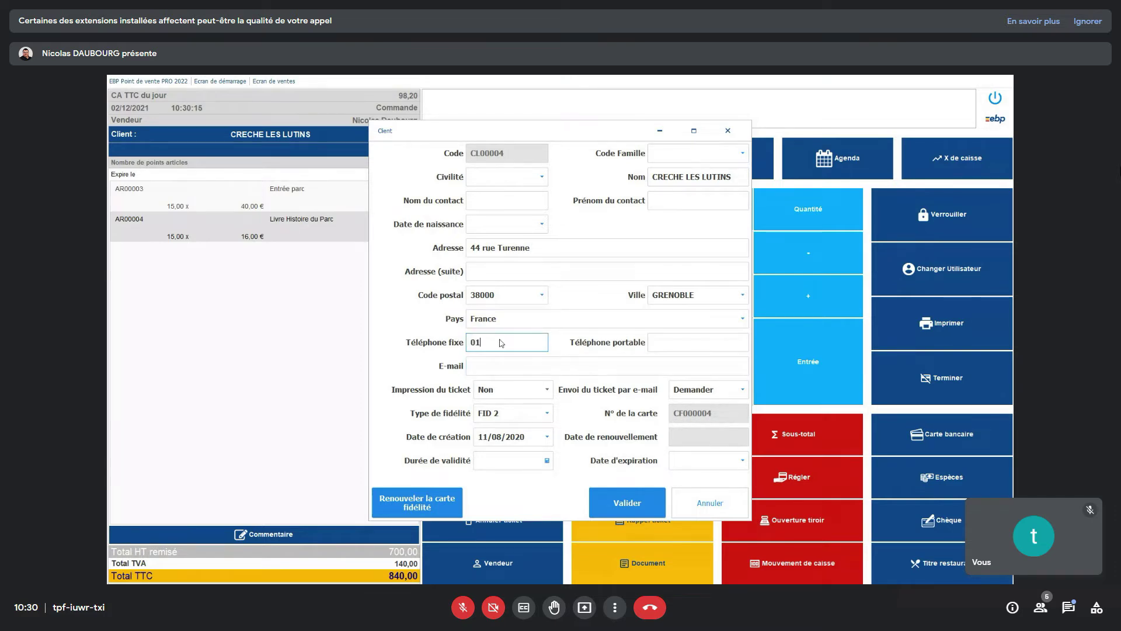
left_click(642, 503)
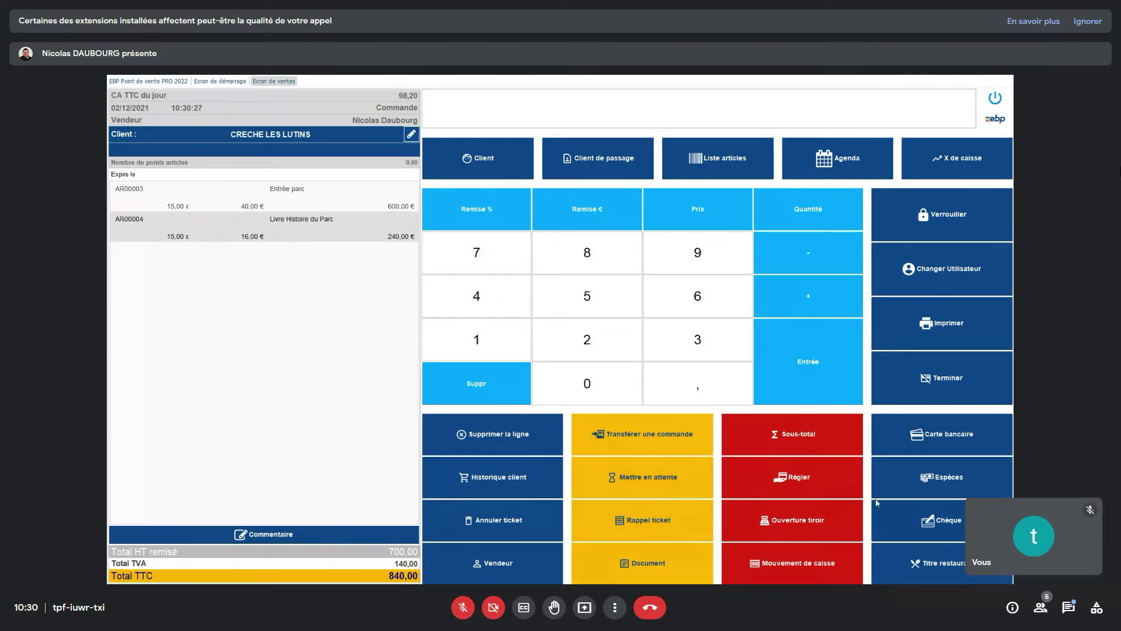
left_click(826, 478)
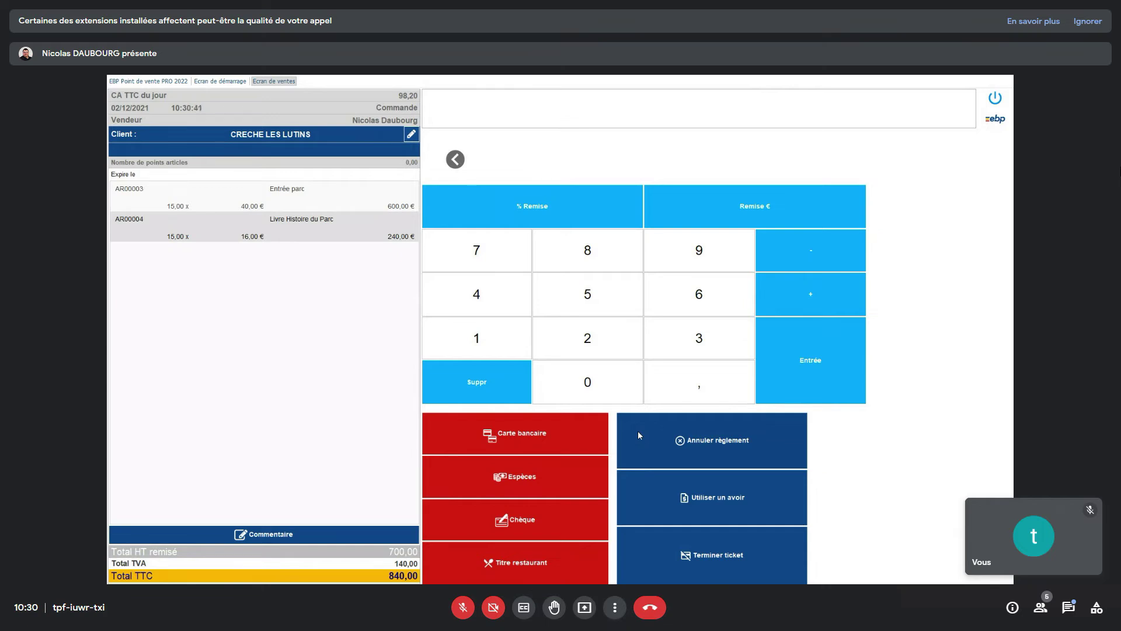
- Enter 250 as a Chèque payment and finish the order ticket, accepting the partial payment
left_click(587, 340)
left_click(587, 289)
left_click(591, 393)
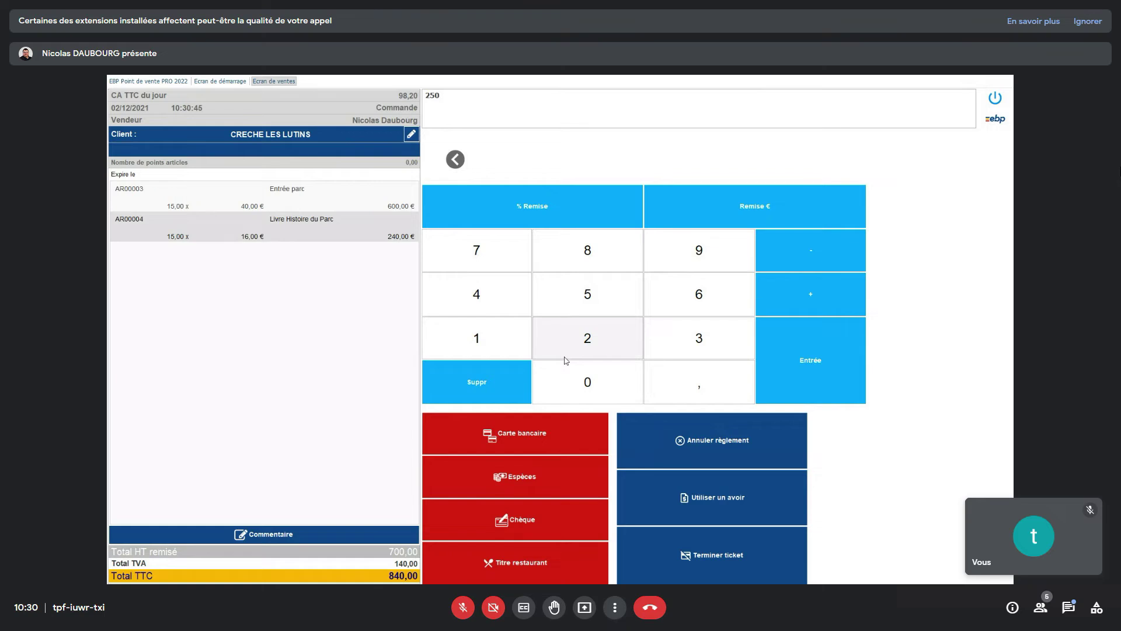
left_click(534, 523)
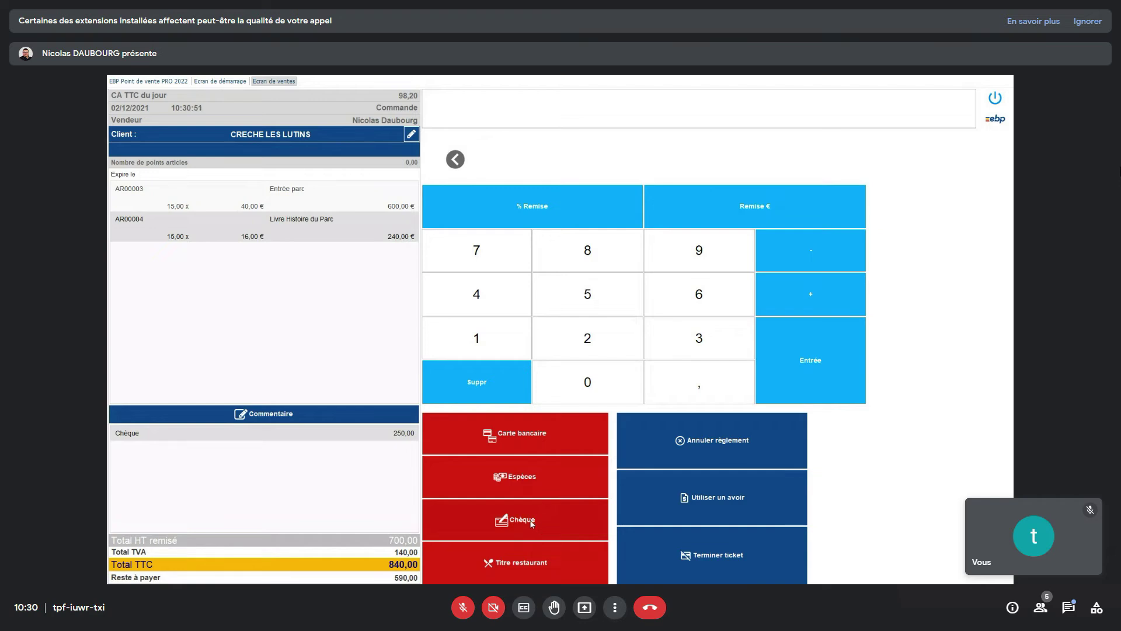
left_click(621, 540)
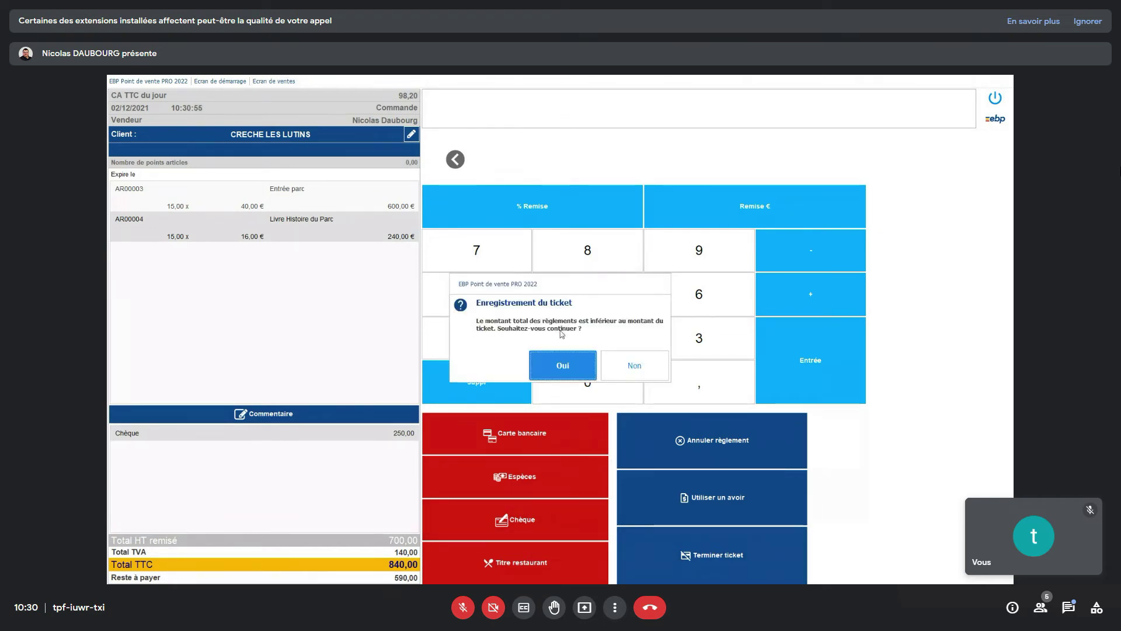
left_click(559, 370)
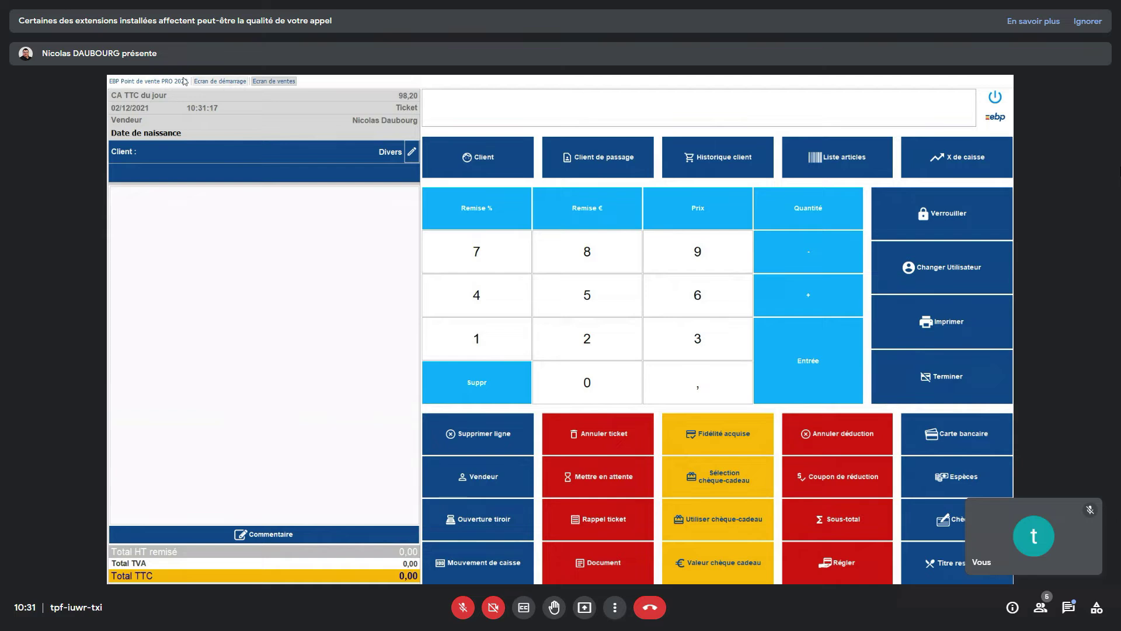
- Open the CRECHE LES LUTINS order from Commandes, review its Acomptes, then return to Ecran de ventes
left_click(147, 81)
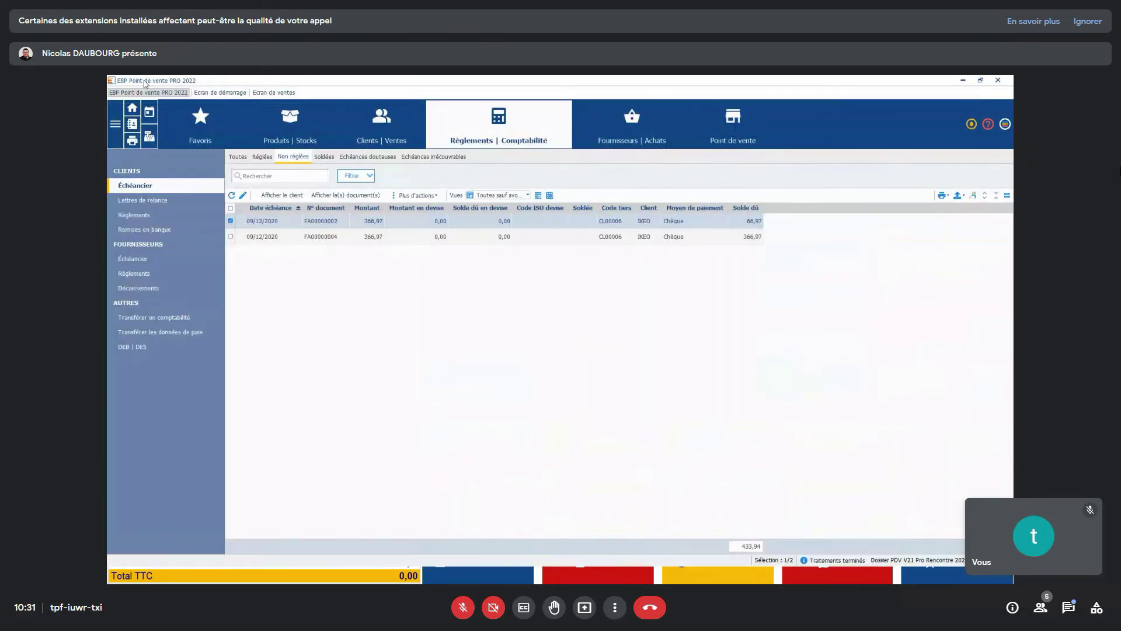
left_click(388, 119)
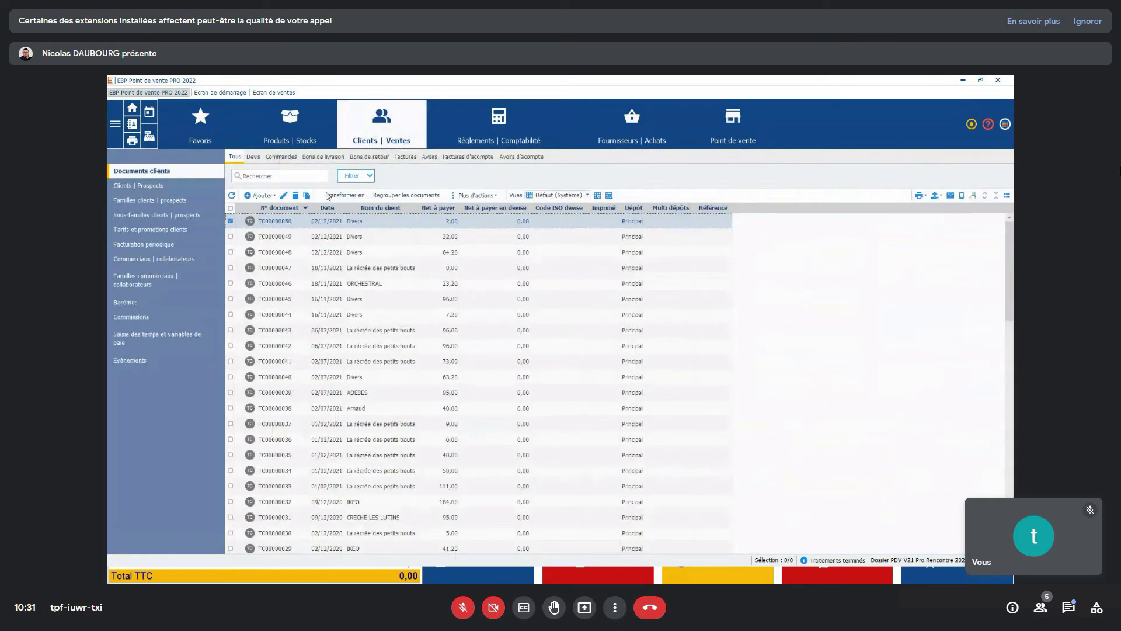
left_click(280, 156)
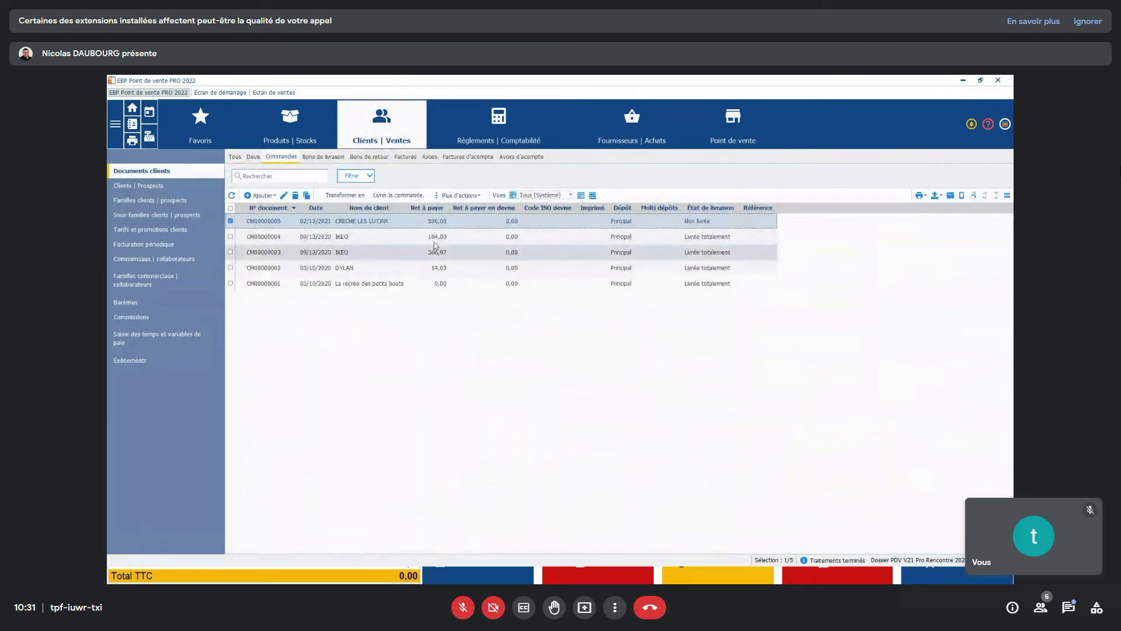
double_click(469, 222)
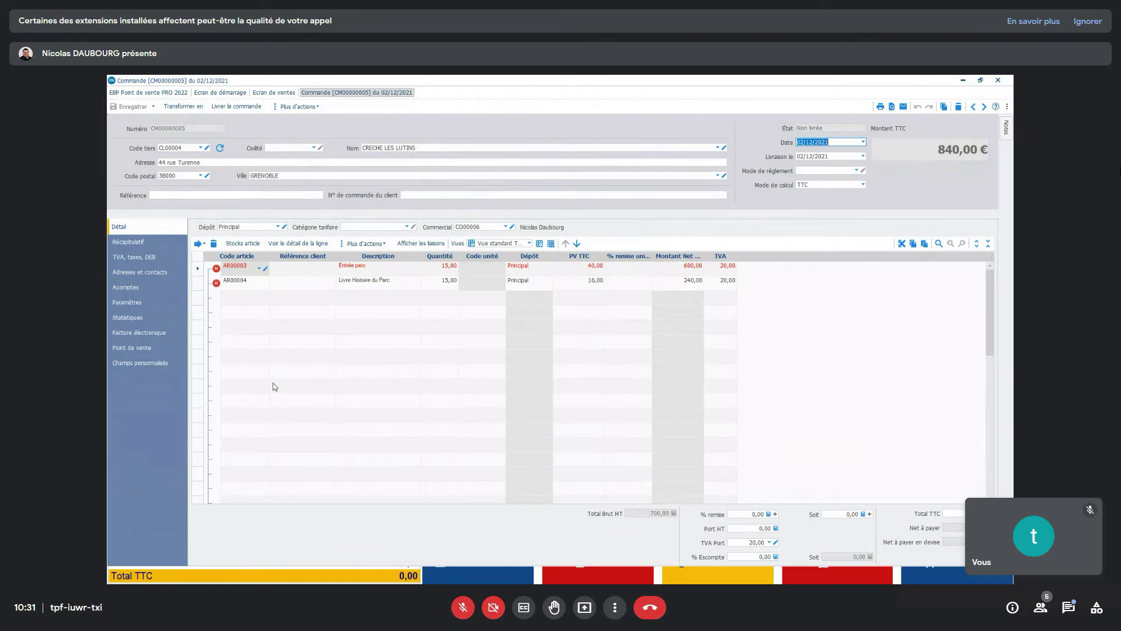
left_click(124, 290)
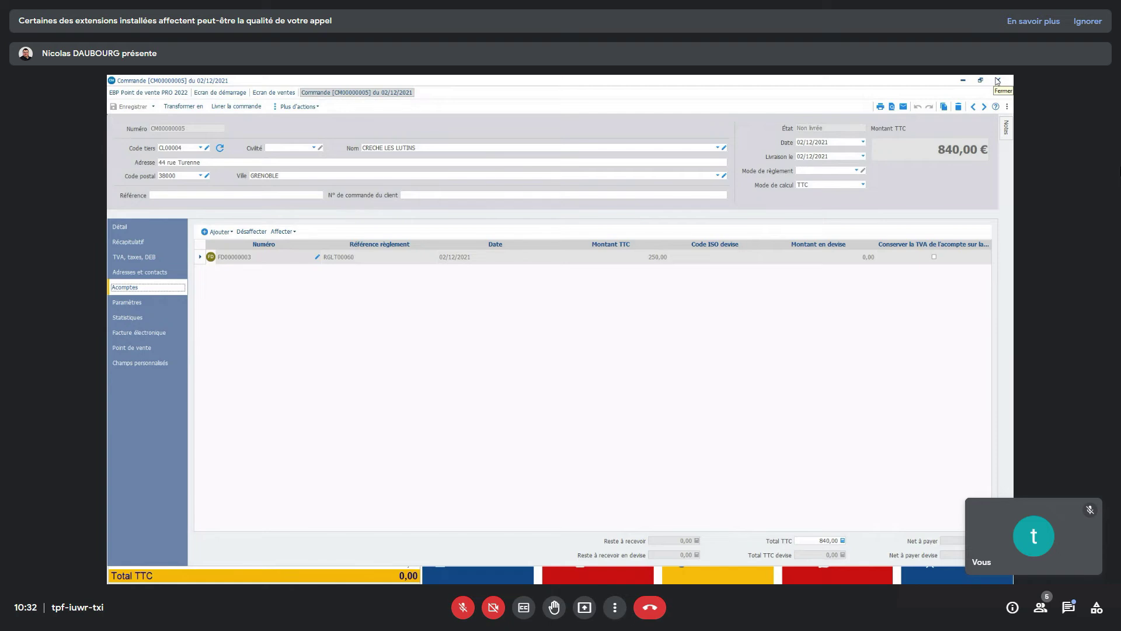
left_click(998, 81)
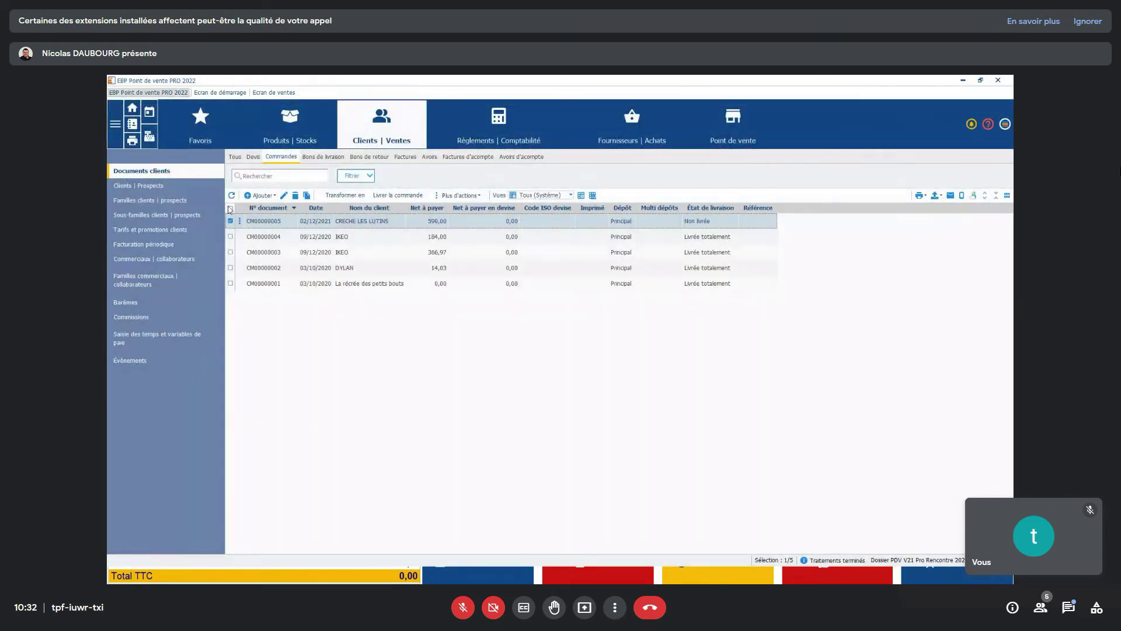
left_click(270, 92)
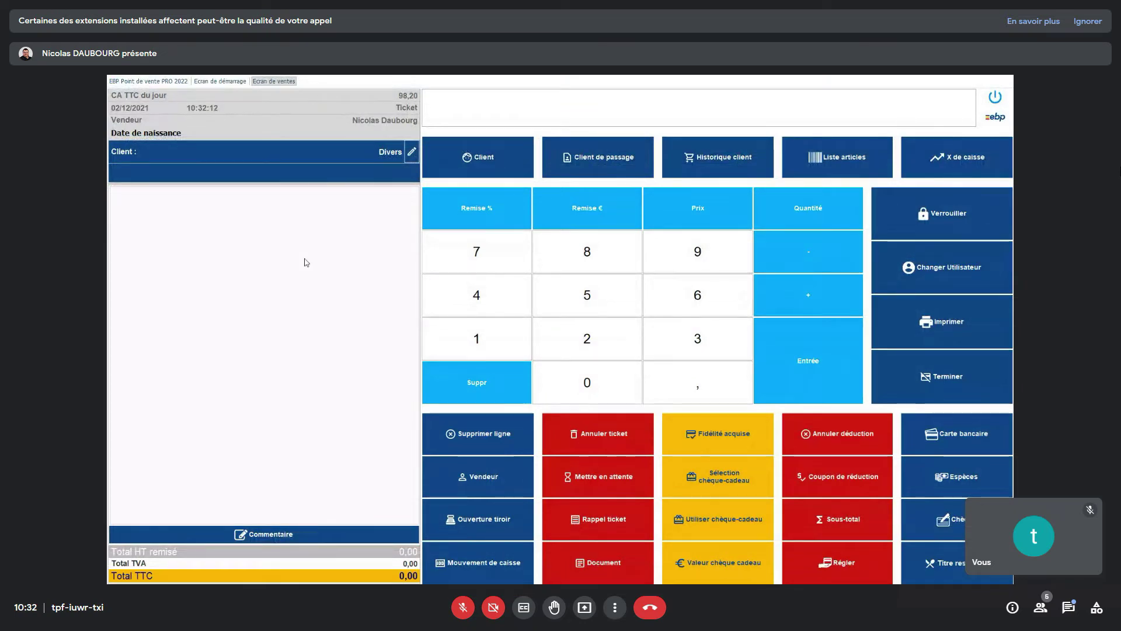
- Recall the CRECHE LES LUTINS order via Rappel commande and transfer it into a Ticket
left_click(616, 519)
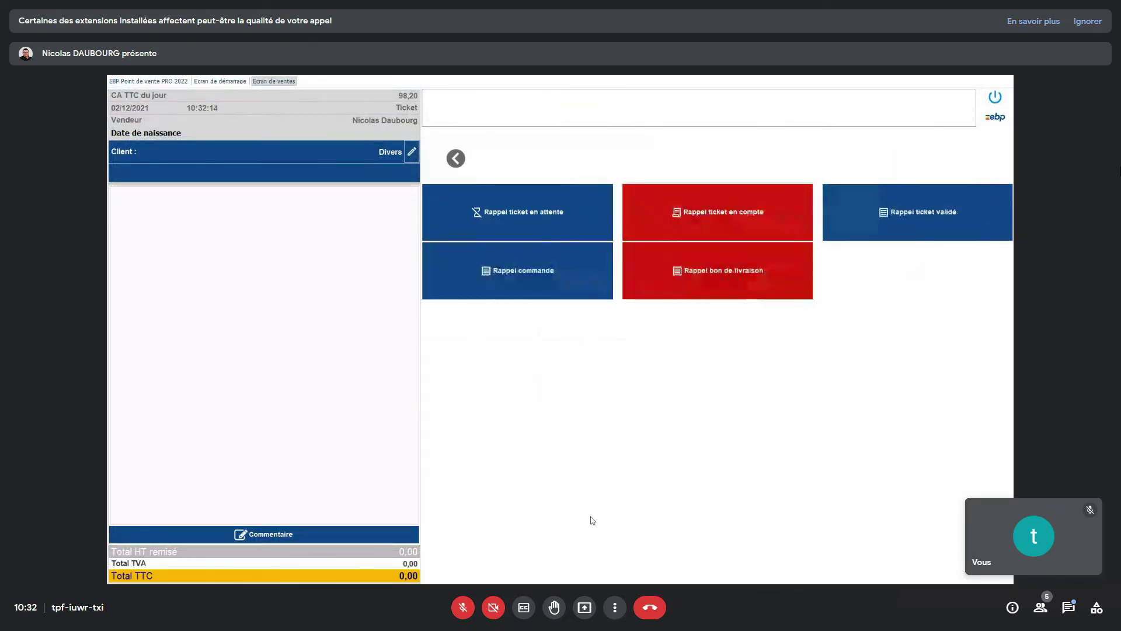
left_click(550, 270)
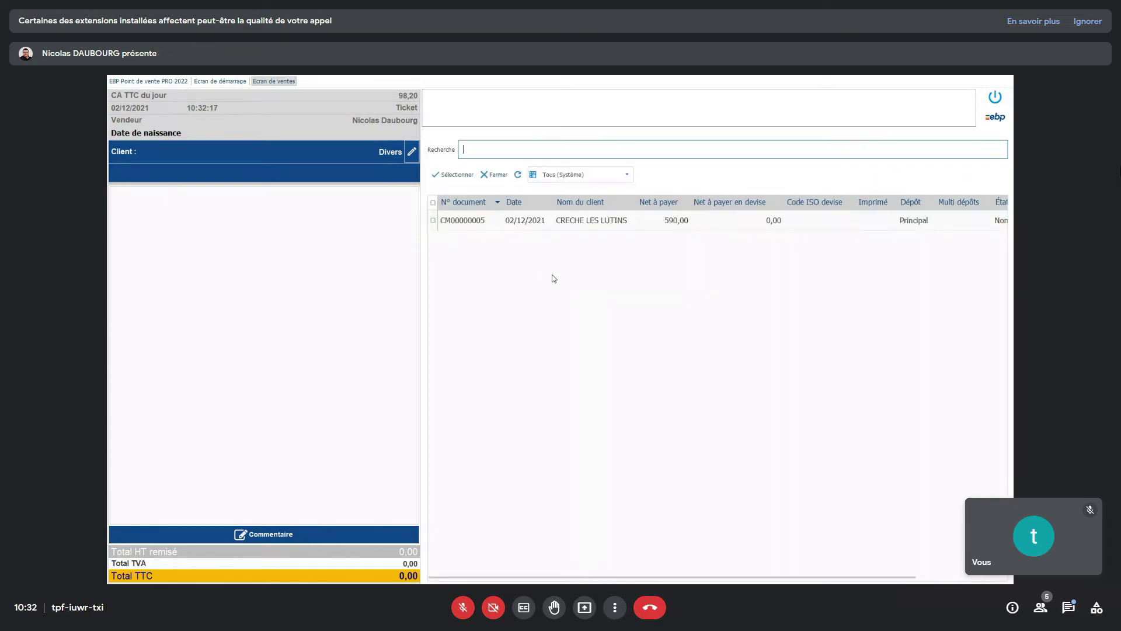
left_click(657, 223)
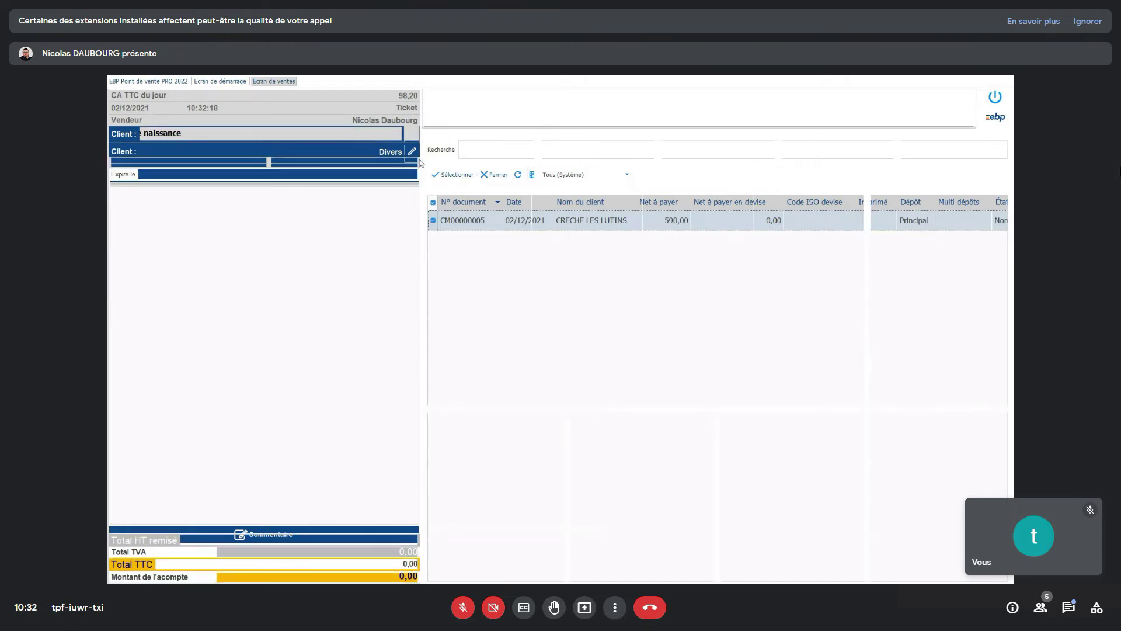
left_click(460, 178)
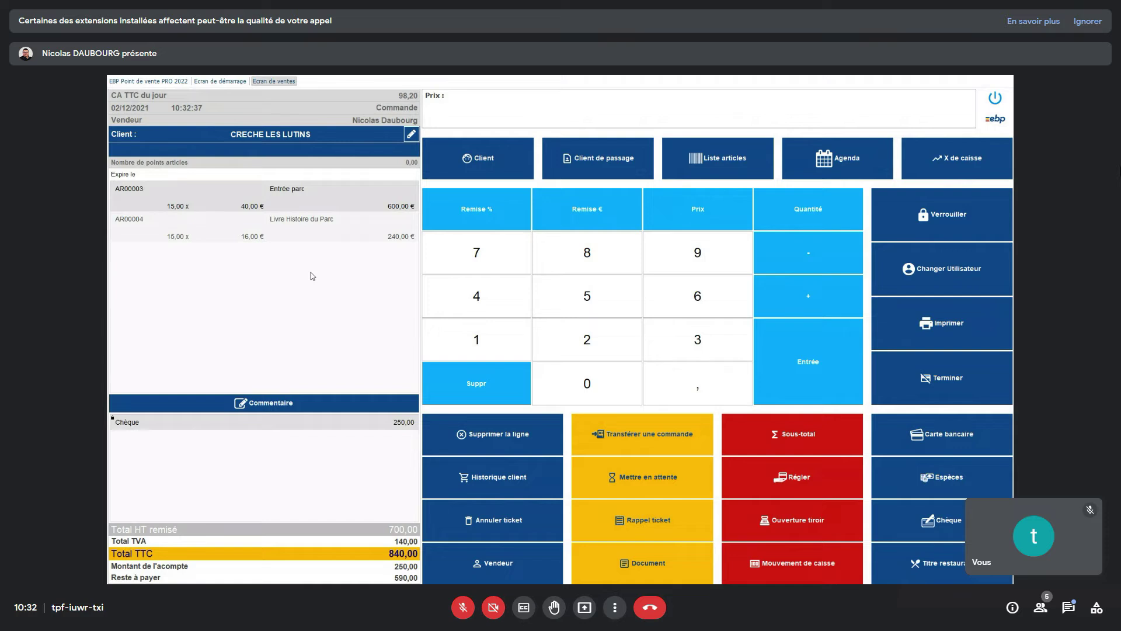
left_click(658, 433)
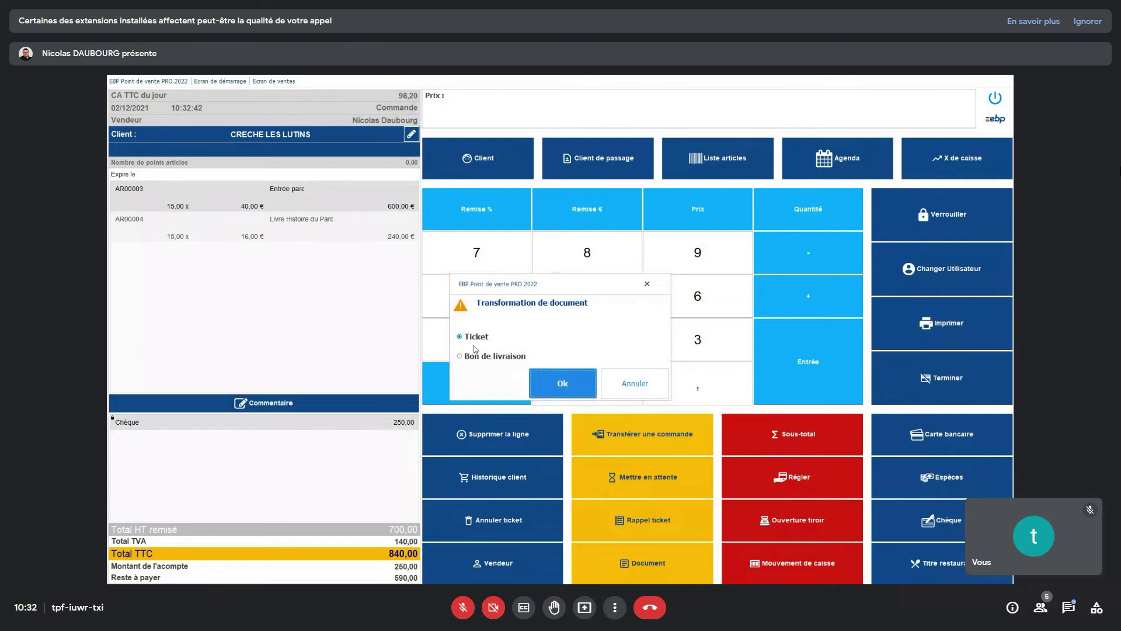
left_click(586, 385)
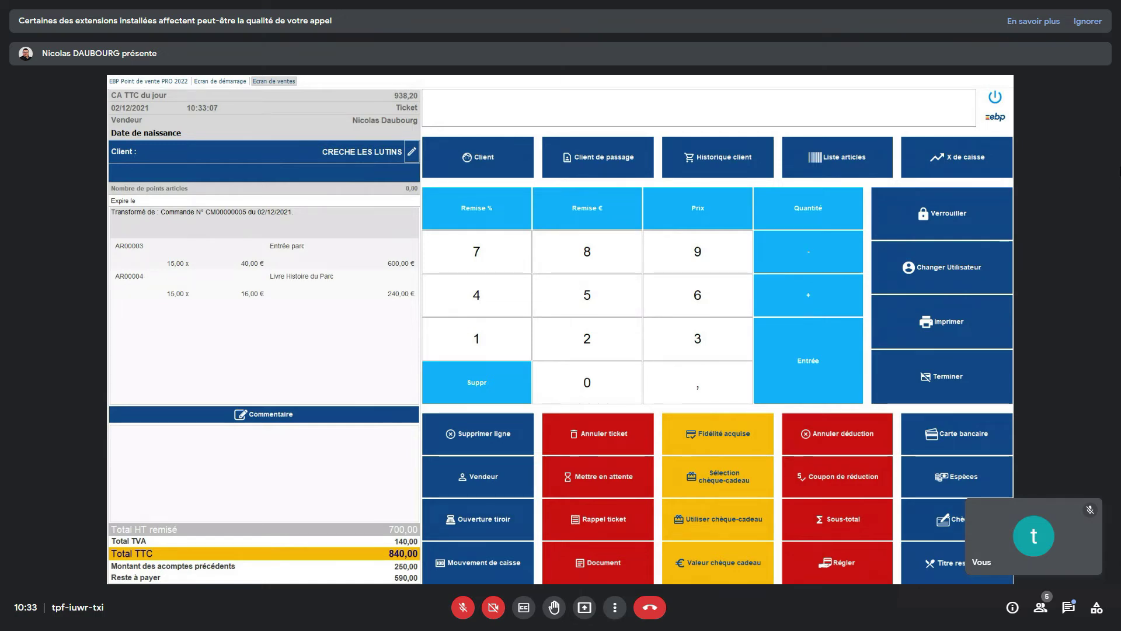
- Pay the remaining 590,00 € by cheque and decline e-mailing the receipt
left_click(977, 519)
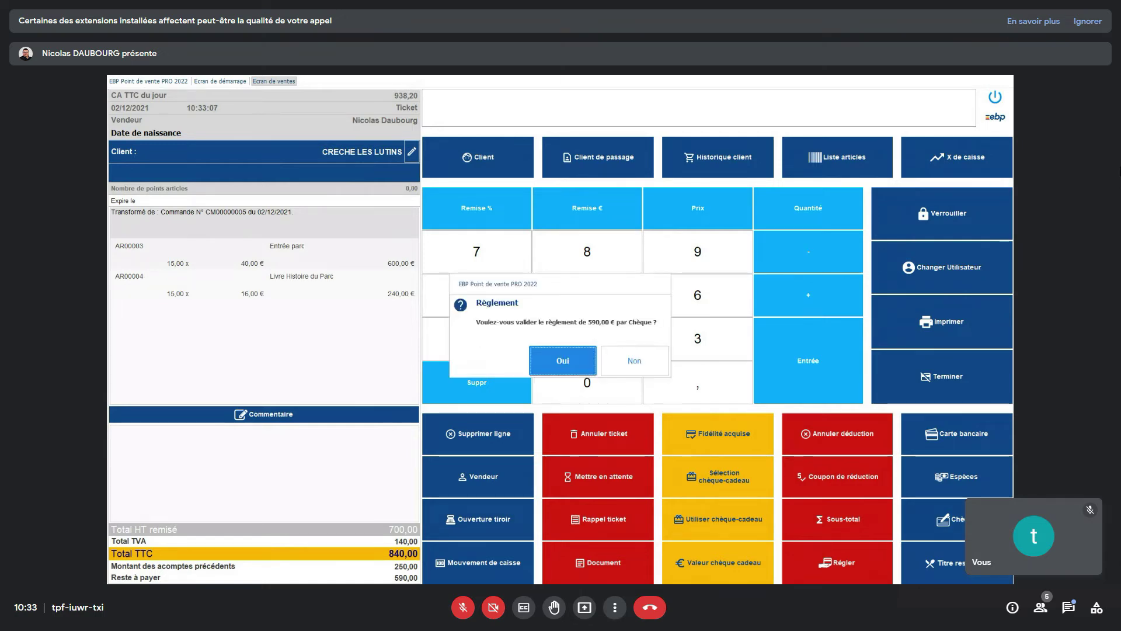
left_click(579, 360)
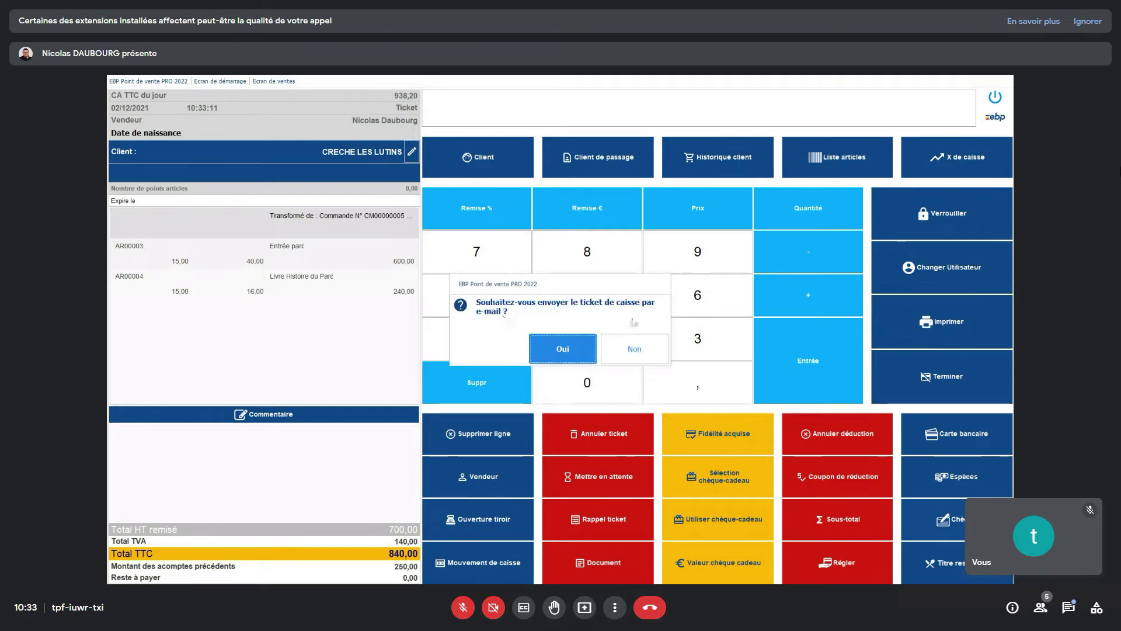
left_click(650, 356)
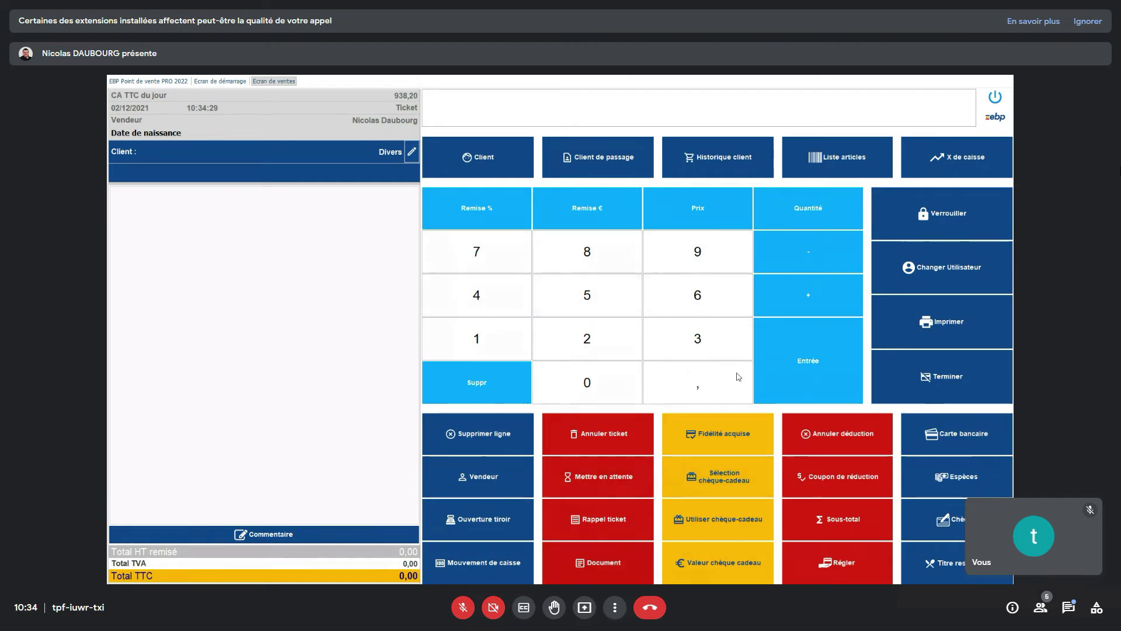
- Switch the sale to a Bon de livraison, then preview and close the X de caisse report
left_click(559, 549)
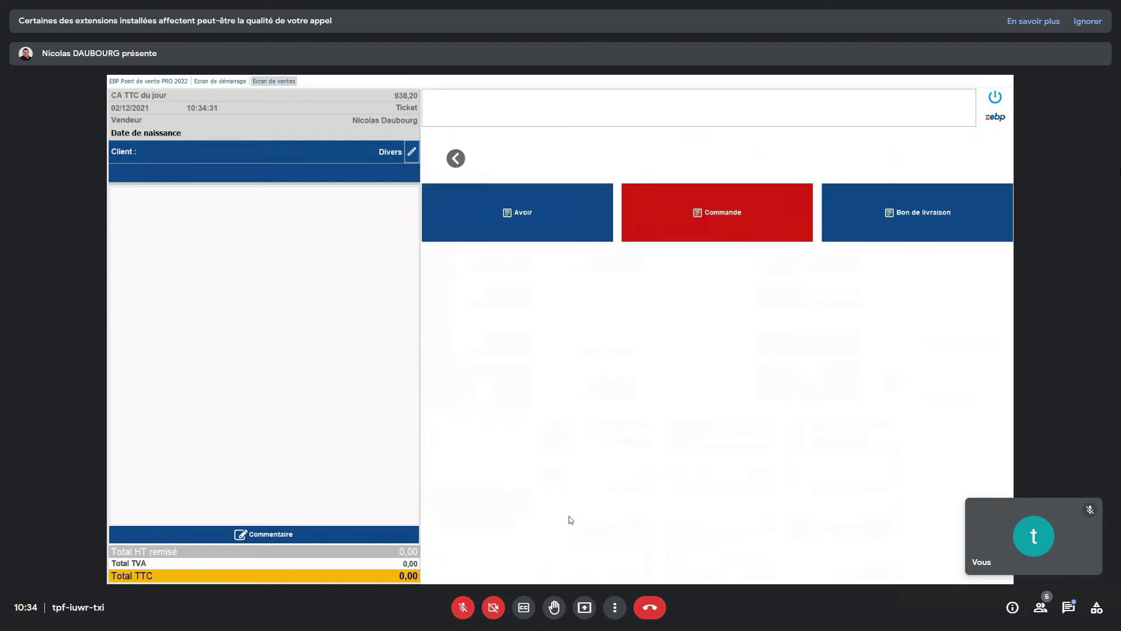
left_click(890, 216)
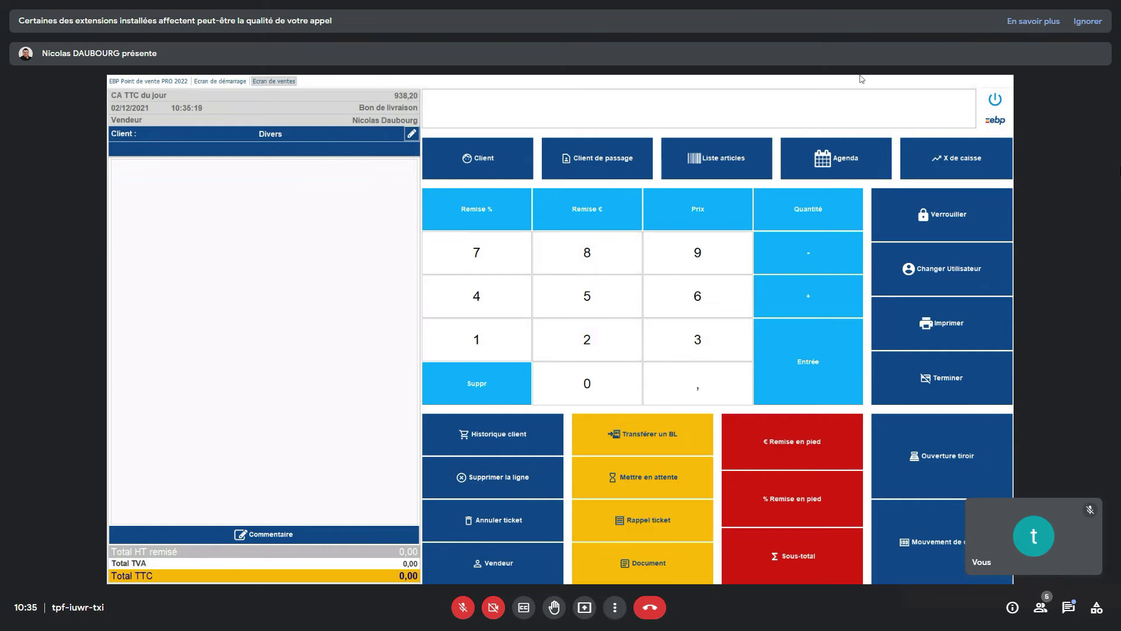
left_click(959, 161)
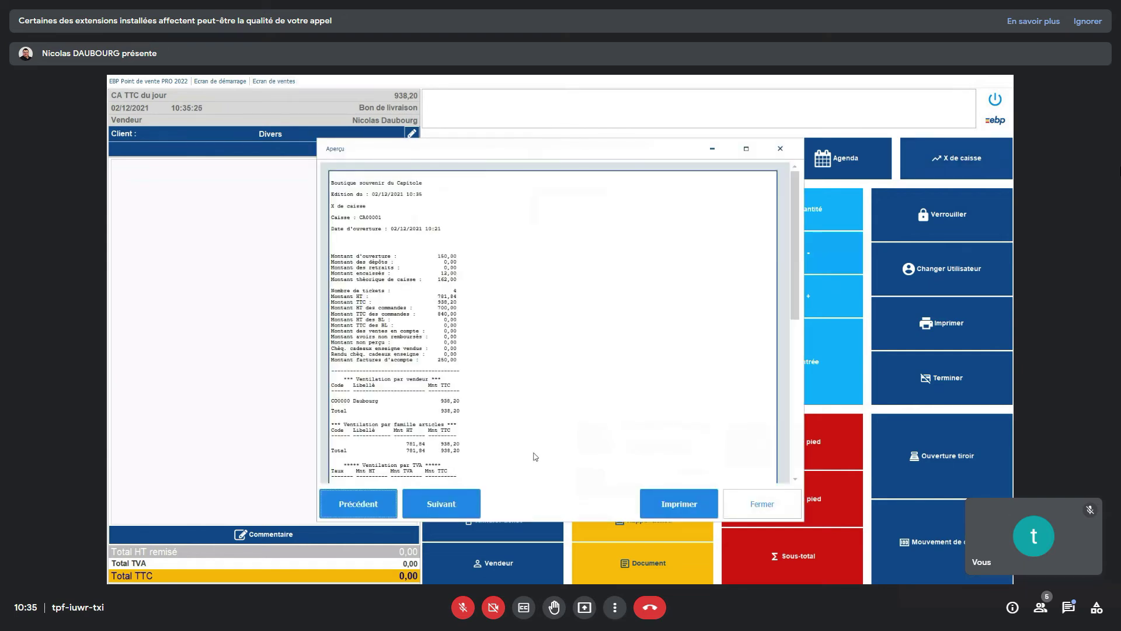
left_click(737, 494)
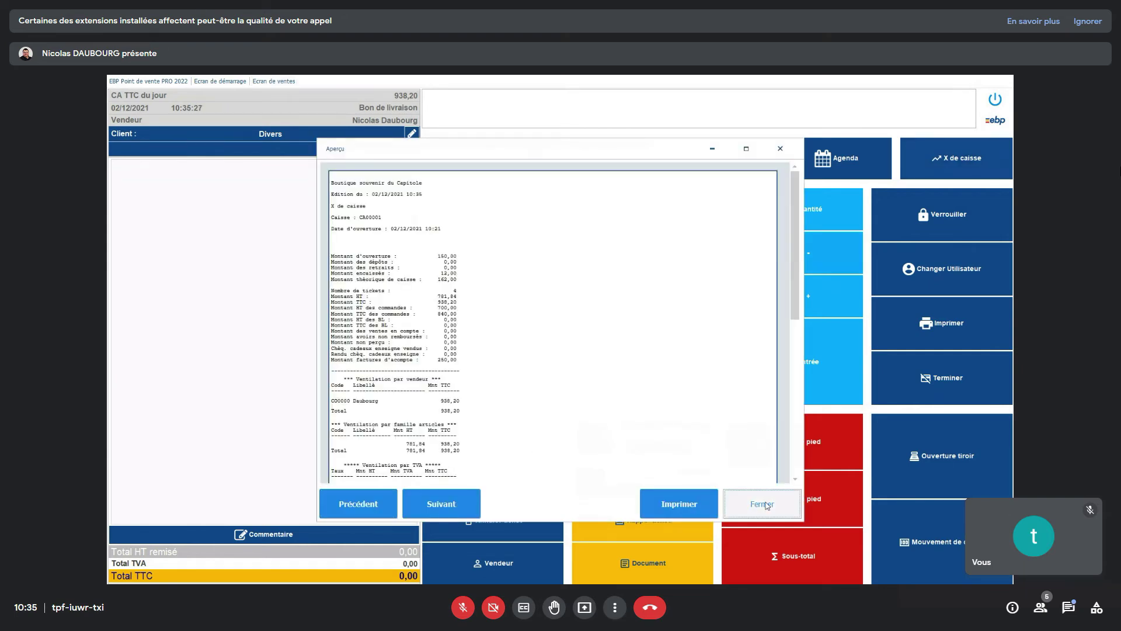
- Go to the back office and list the cash register openings and closings with a widened Date column
left_click(993, 102)
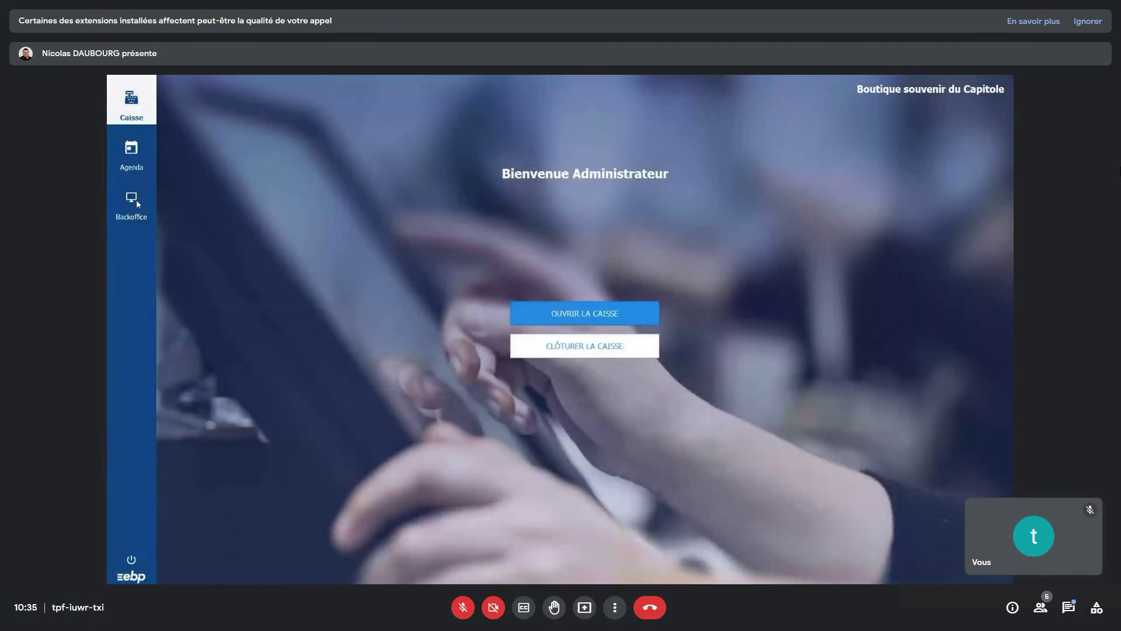
left_click(135, 200)
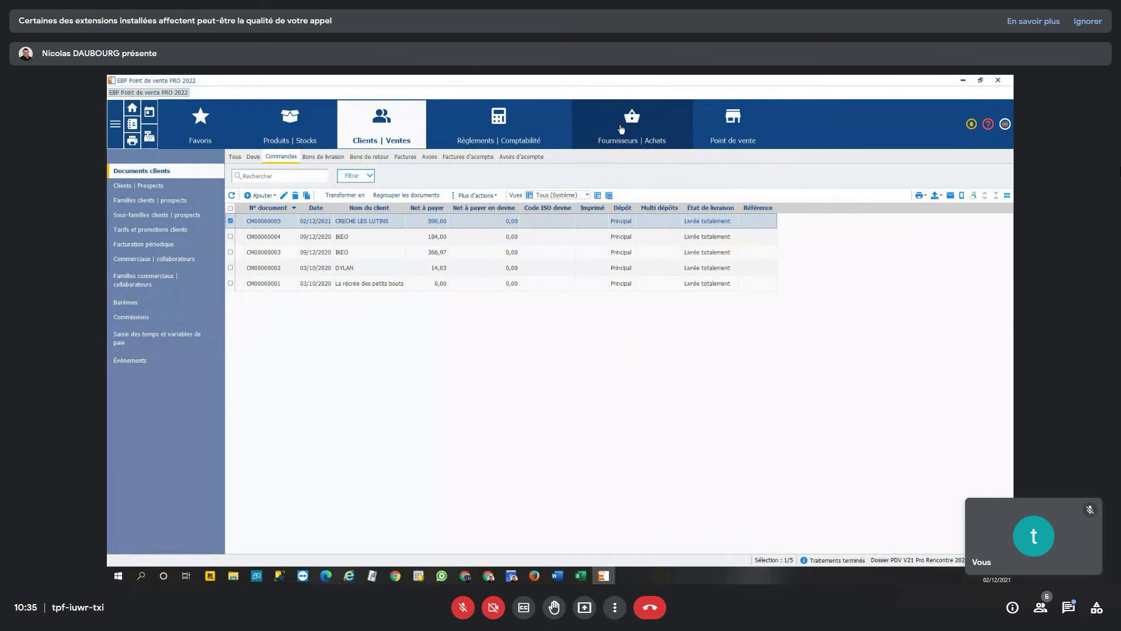
left_click(729, 125)
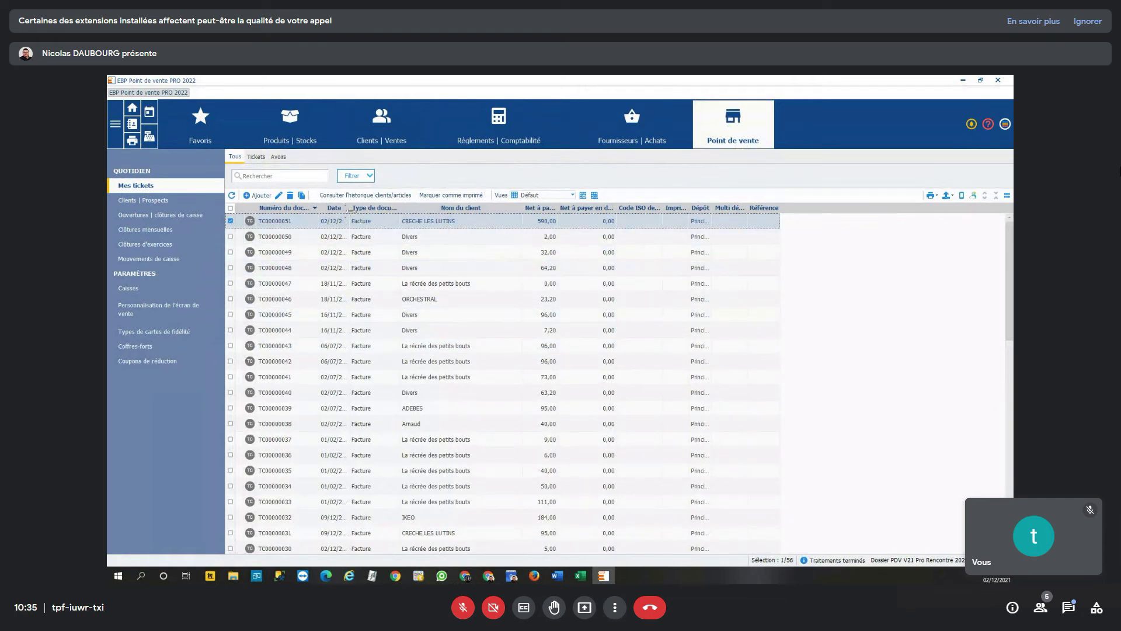
left_click_drag(349, 209, 374, 209)
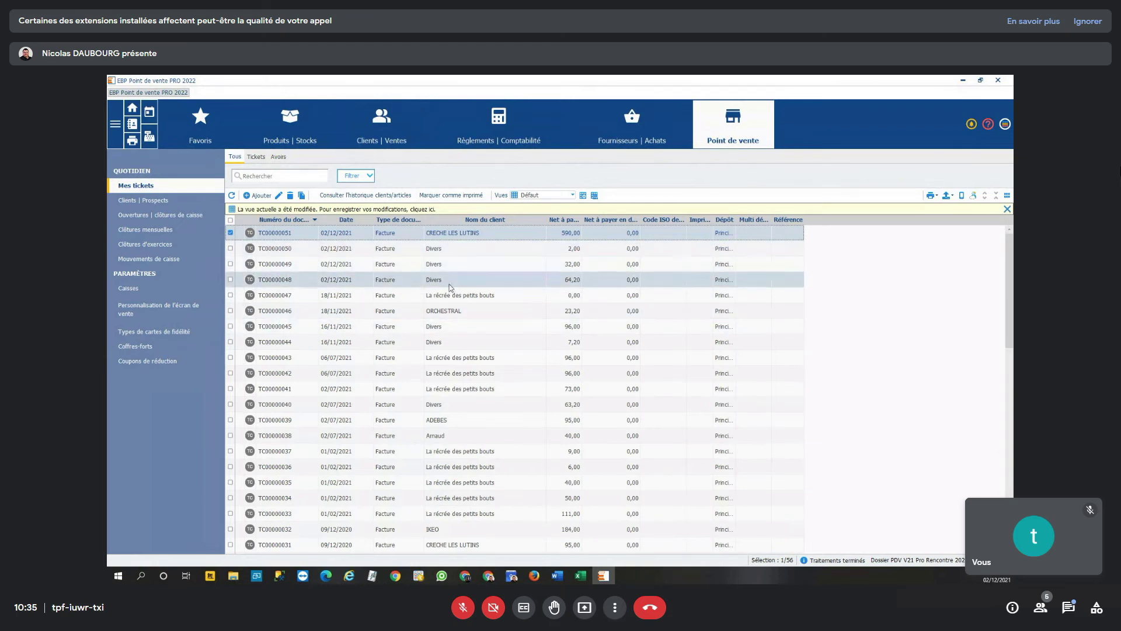
left_click(191, 216)
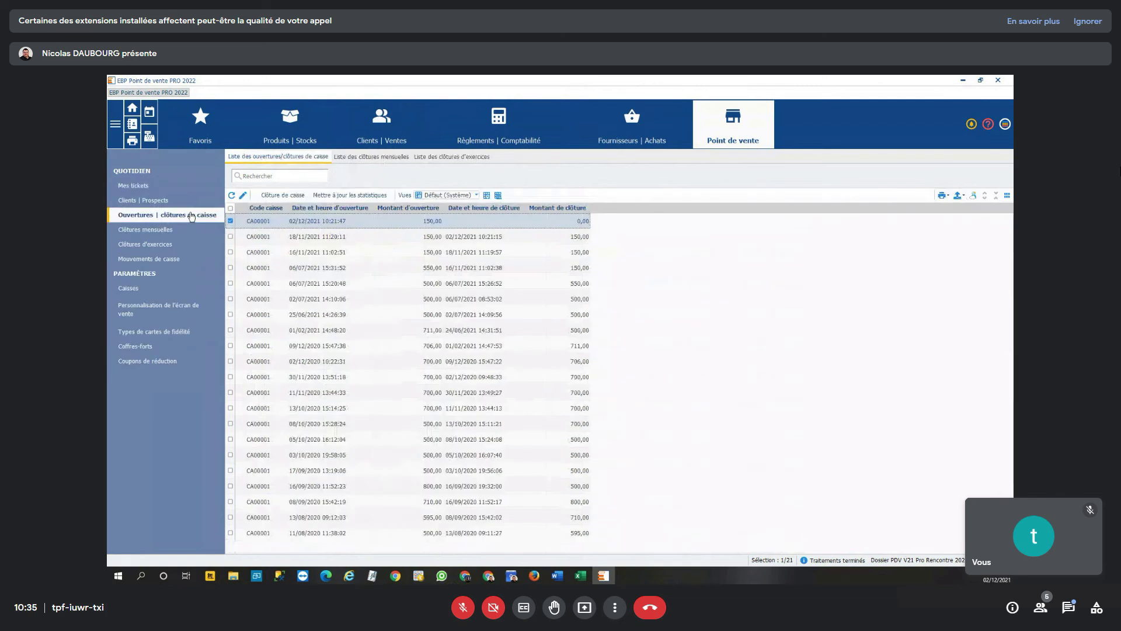
- Open the 18/11/2021 session, view its general and advanced statistics, and preview its report
double_click(385, 236)
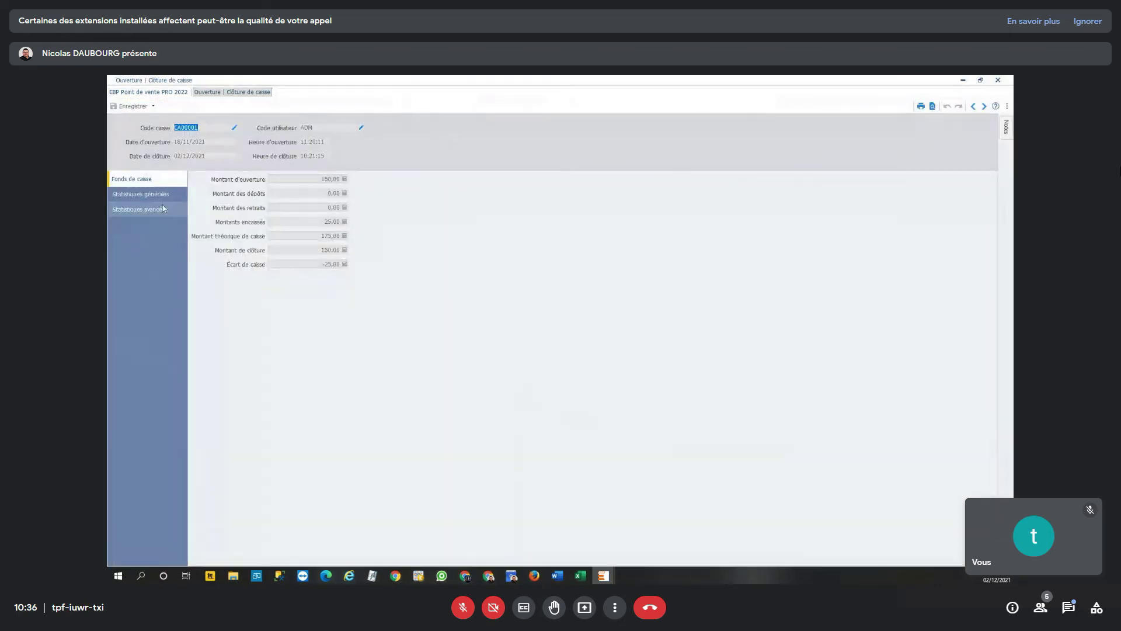
left_click(150, 197)
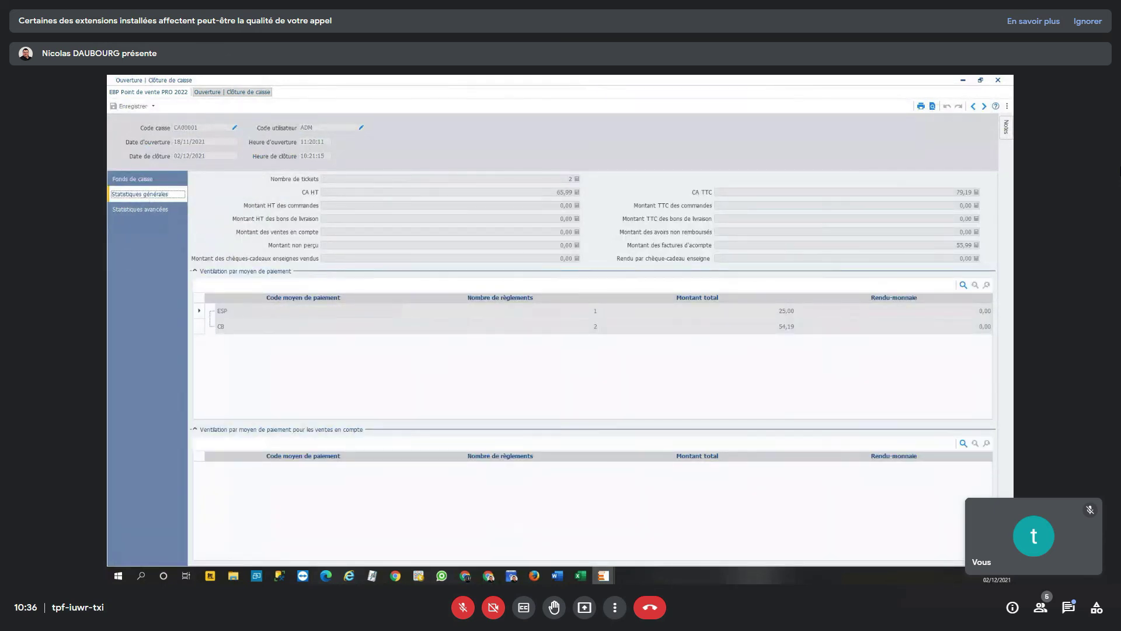
left_click(135, 210)
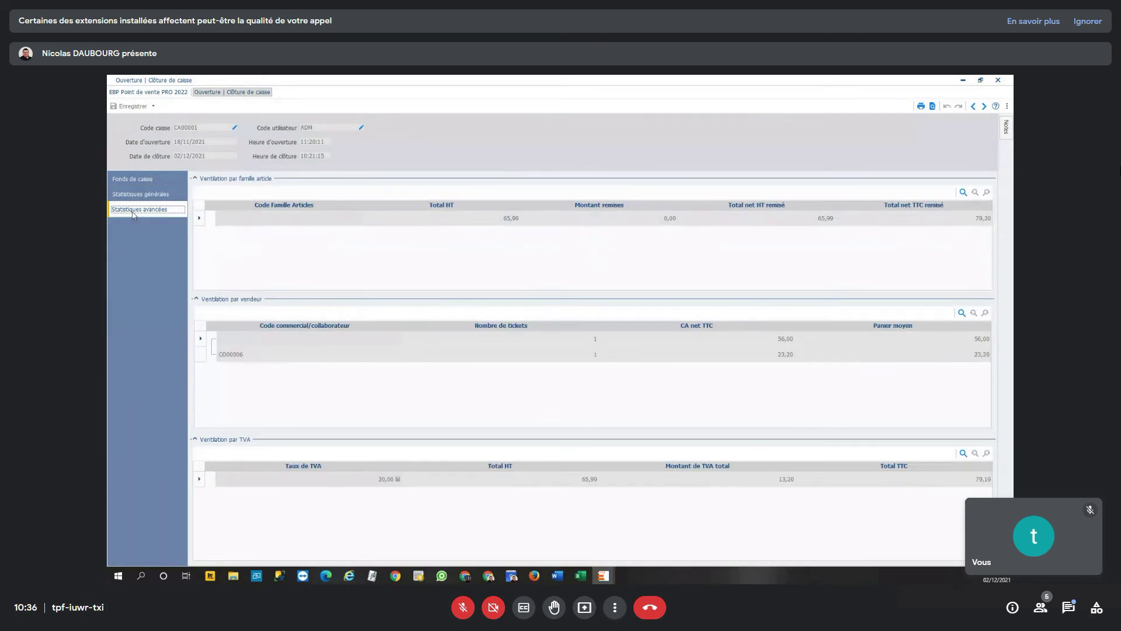
left_click(933, 106)
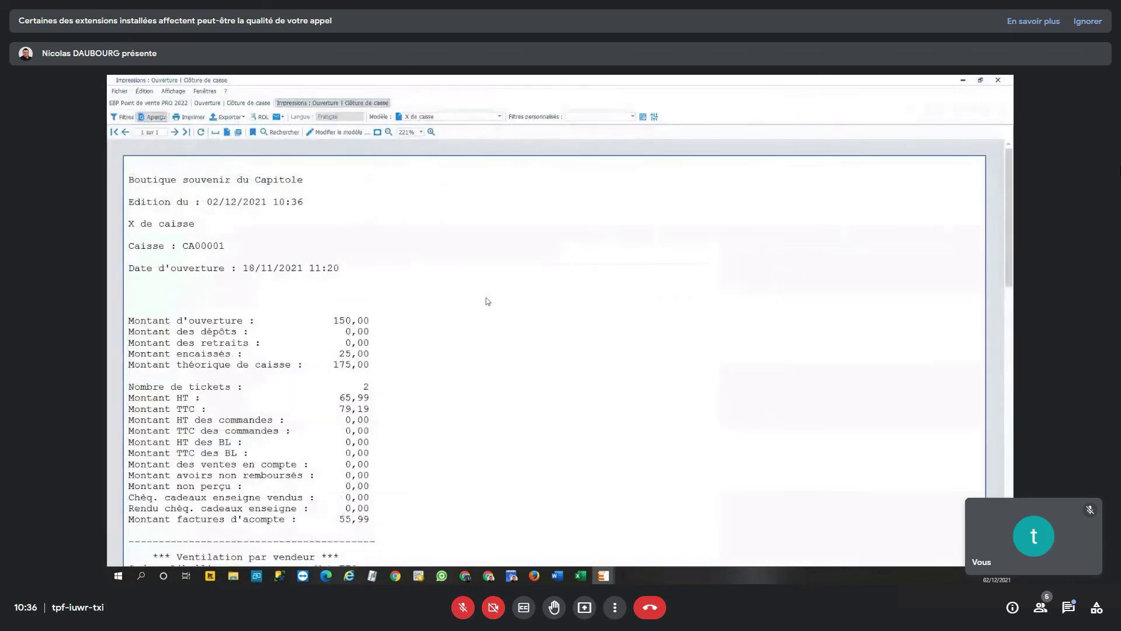
- Switch the report preview to the Z de caisse A4 model
scroll(478, 318, "down", 3)
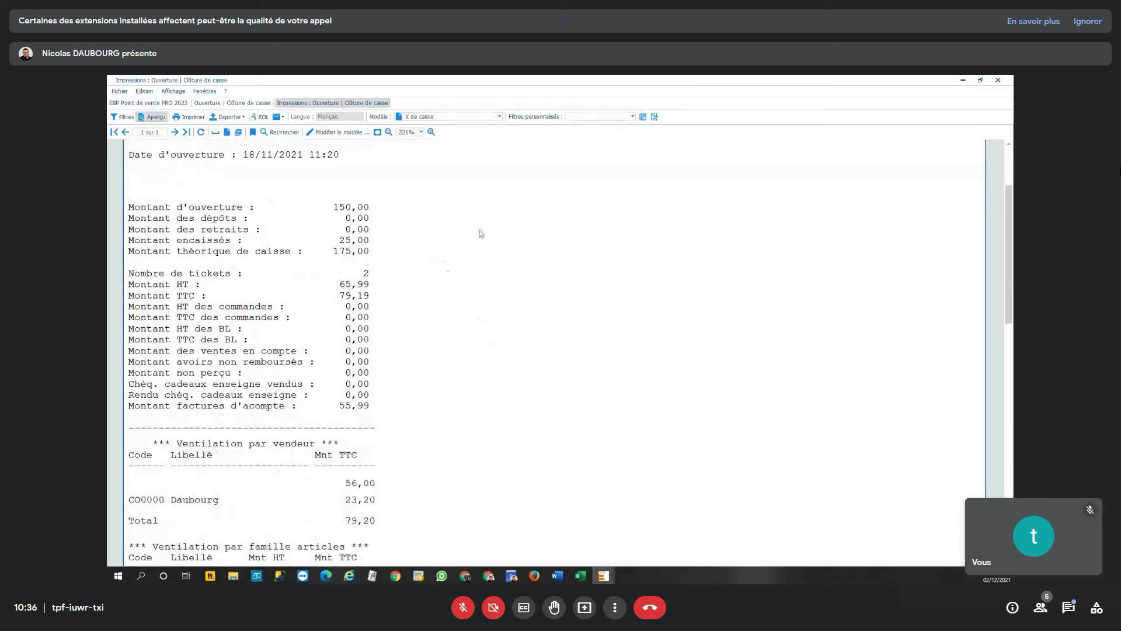
left_click(471, 117)
left_click(461, 157)
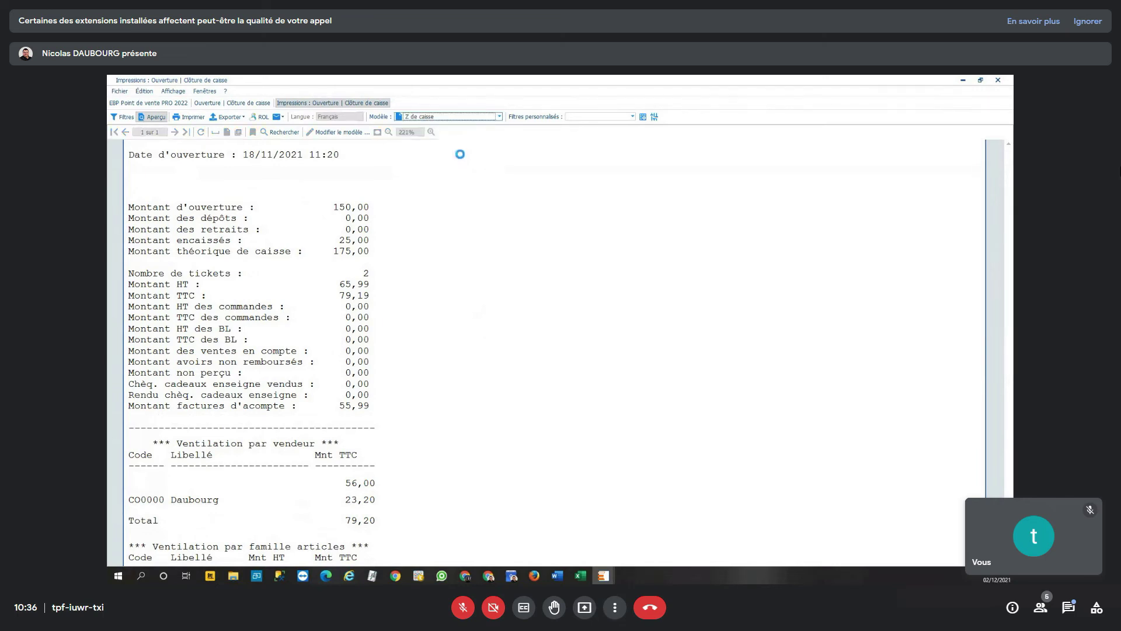
left_click(477, 117)
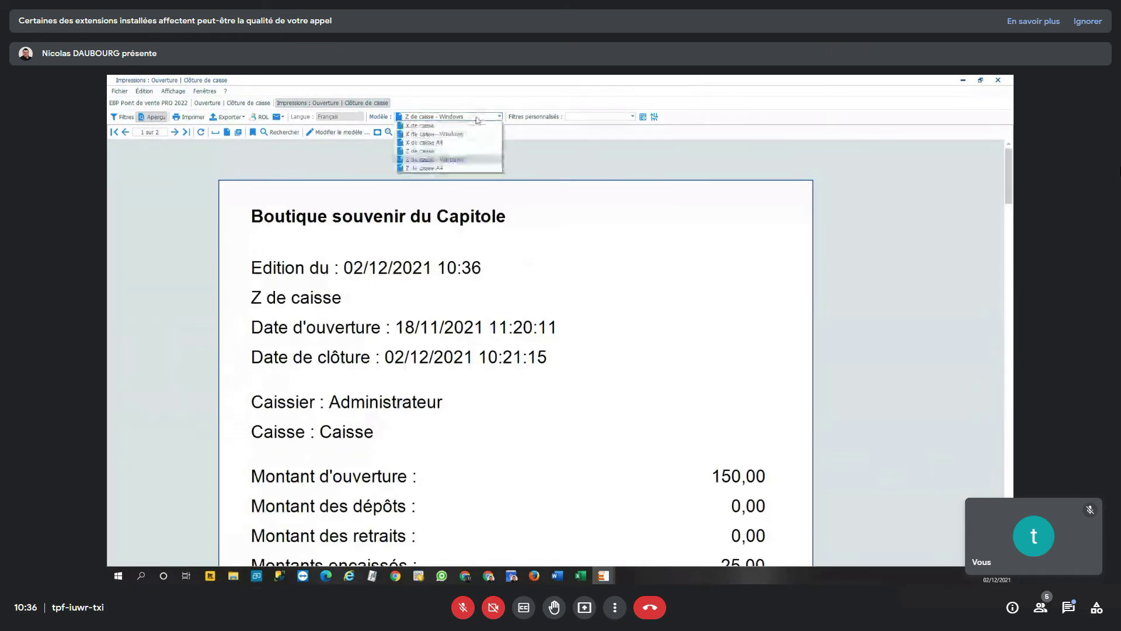
left_click(457, 168)
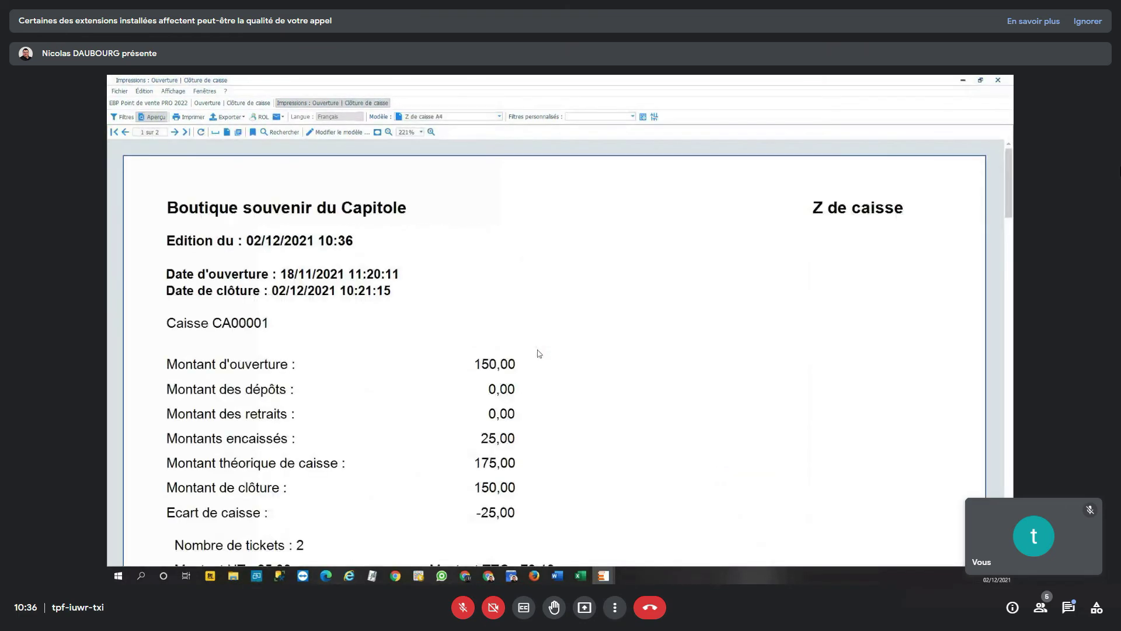
- Scroll through the Z de caisse totals and breakdown tables, then show the export formats
scroll(562, 333, "down", 3)
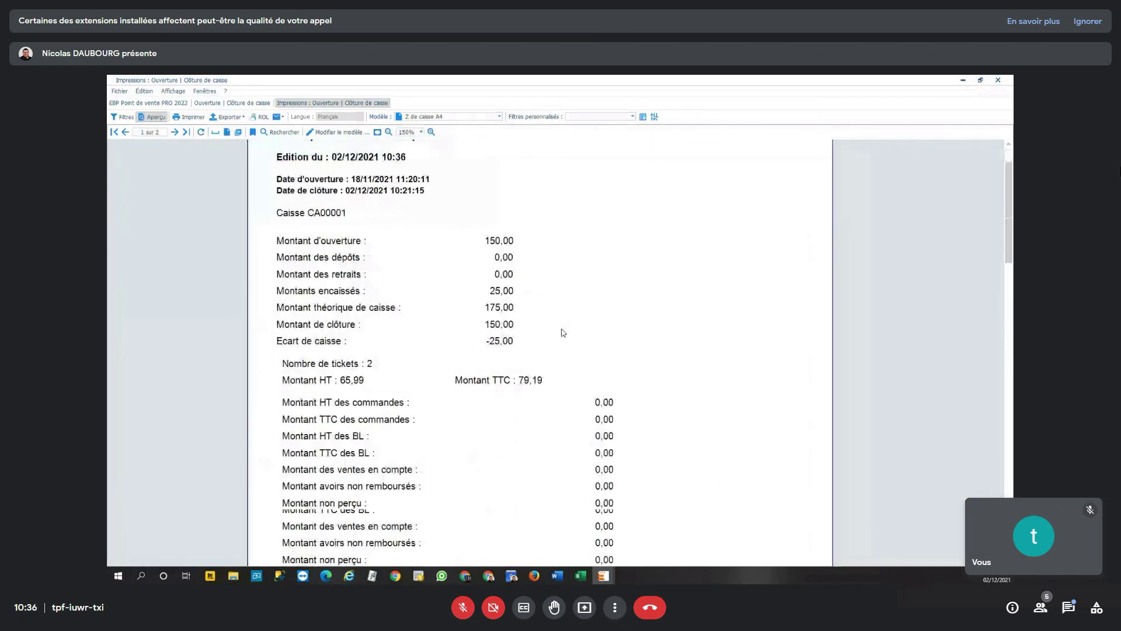
scroll(562, 333, "down", 2)
scroll(569, 328, "up", 2)
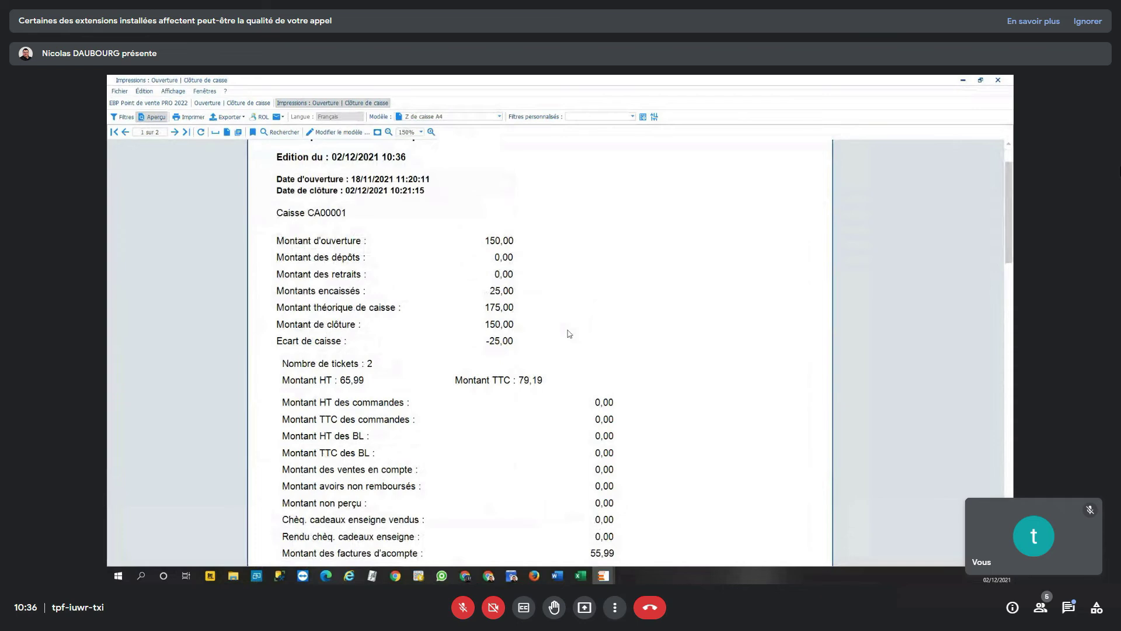
scroll(570, 336, "down", 1)
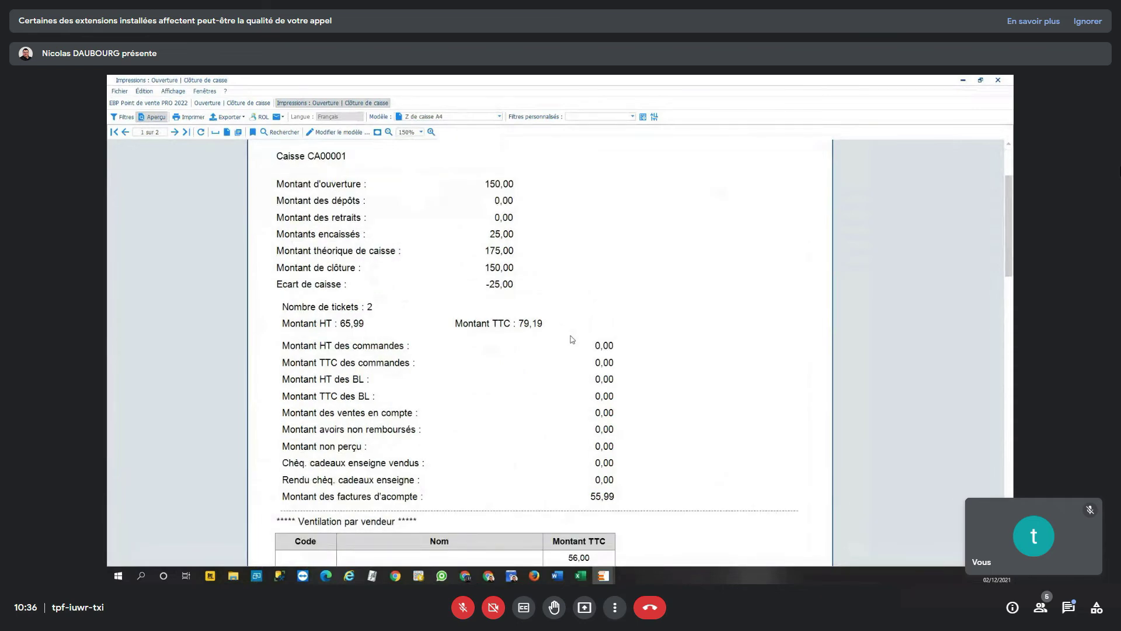
scroll(572, 339, "down", 5)
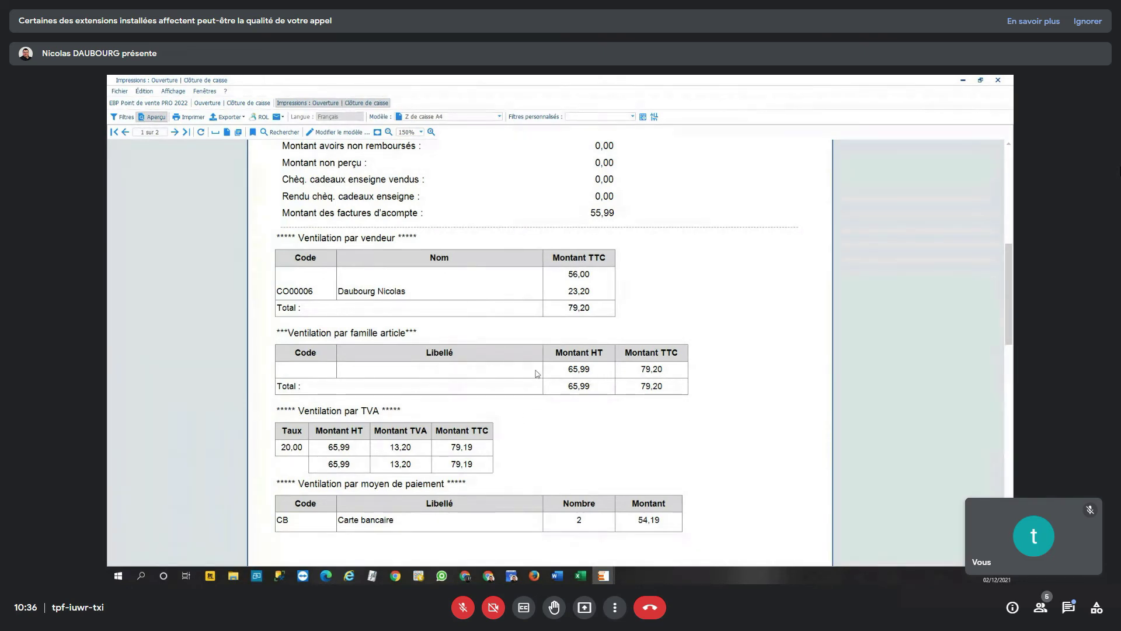
scroll(543, 373, "down", 2)
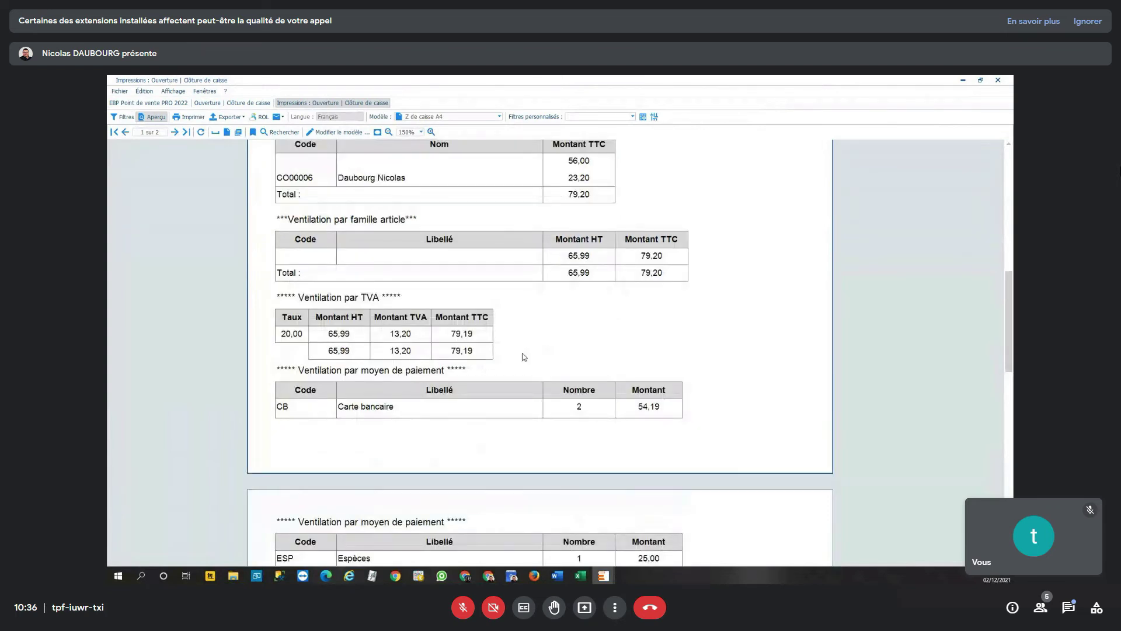
scroll(757, 354, "down", 2)
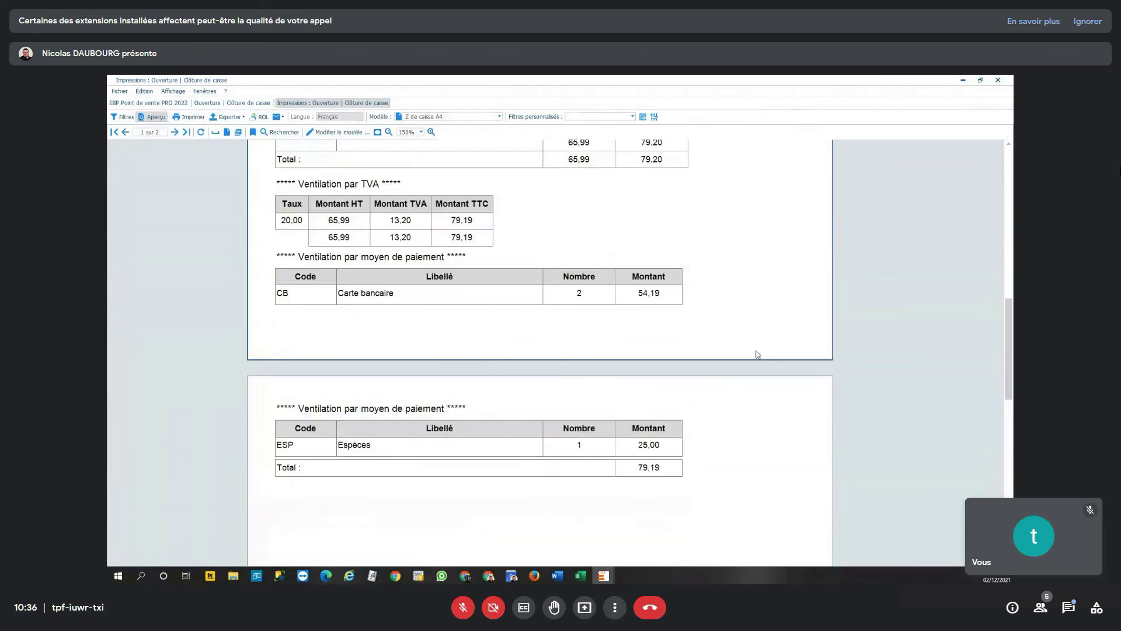
scroll(700, 309, "down", 1)
scroll(643, 304, "up", 12)
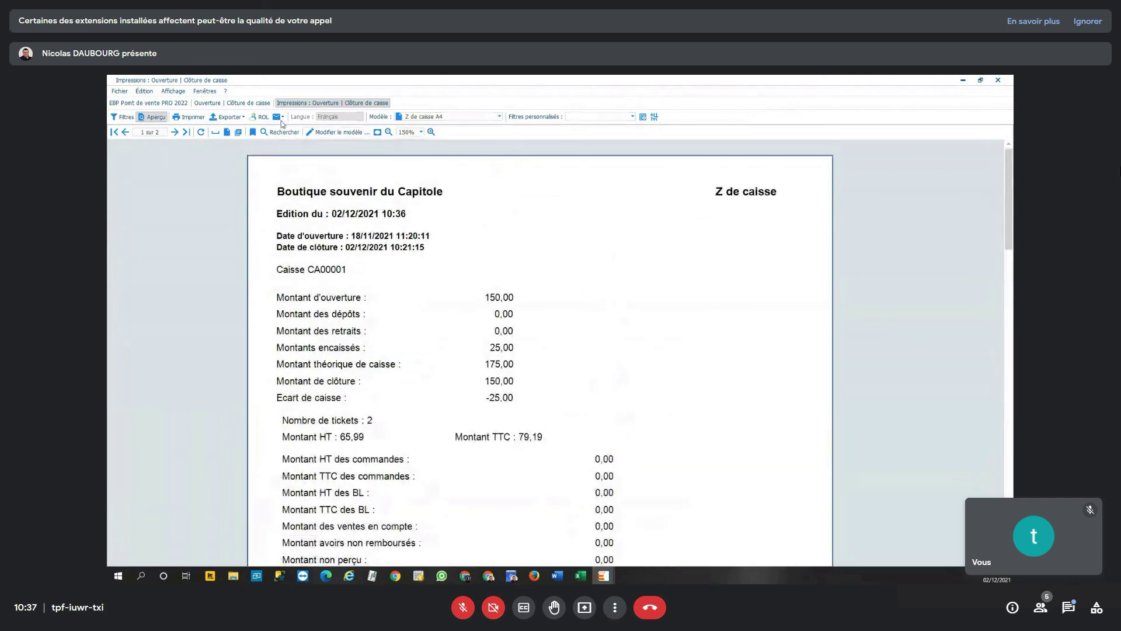
left_click(240, 119)
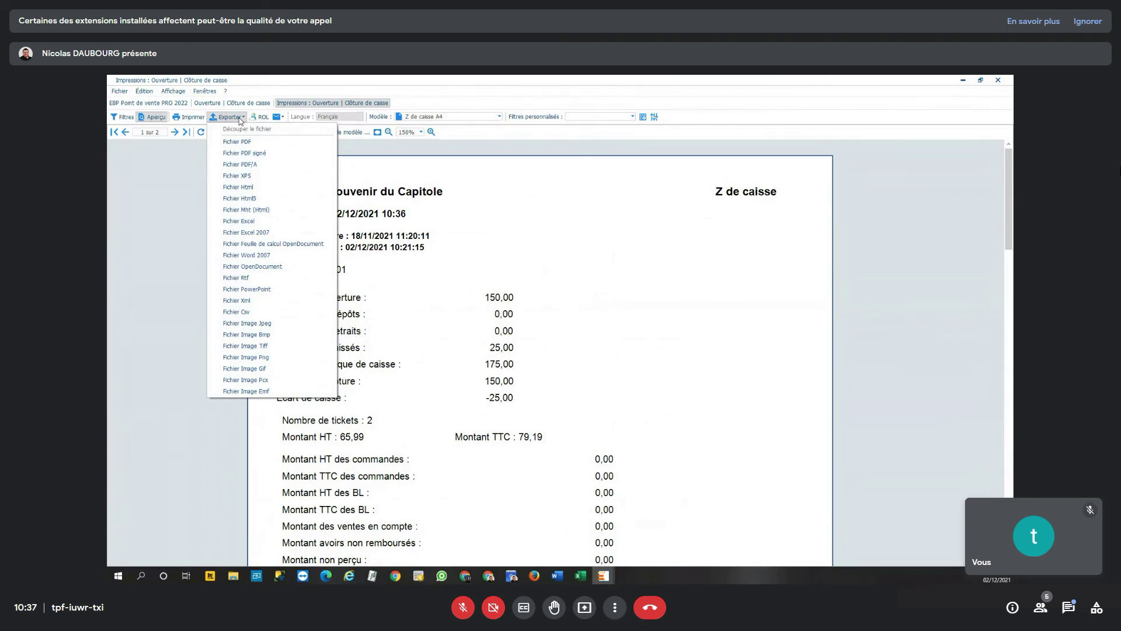
- Dismiss the export menu, attempt e-mailing the report, close the error and the preview
left_click(254, 125)
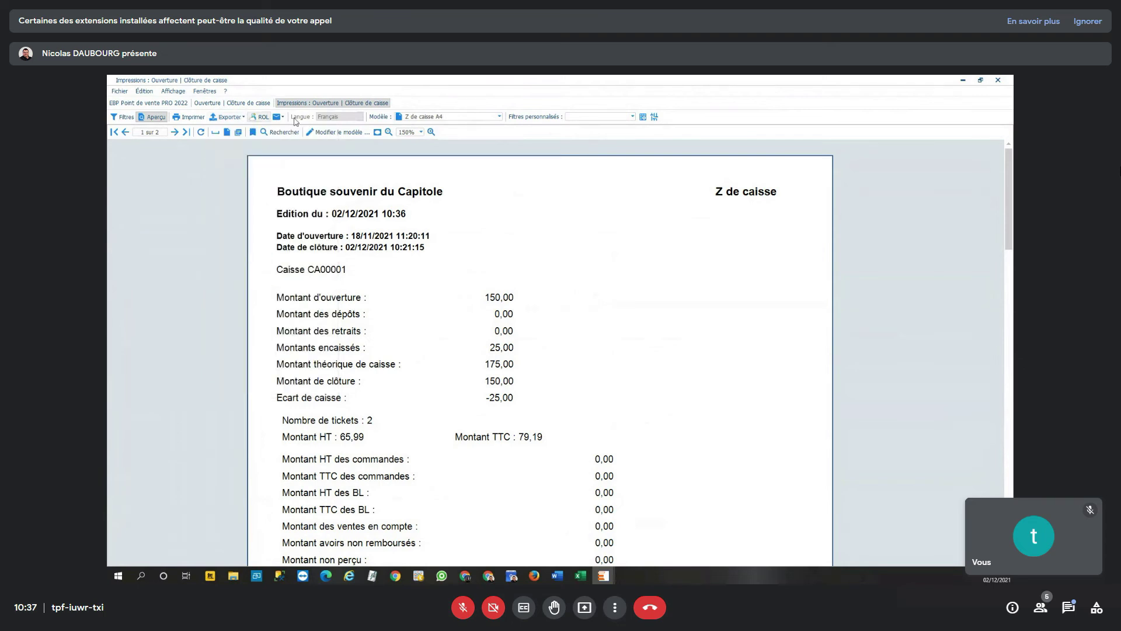
left_click(281, 116)
left_click(298, 141)
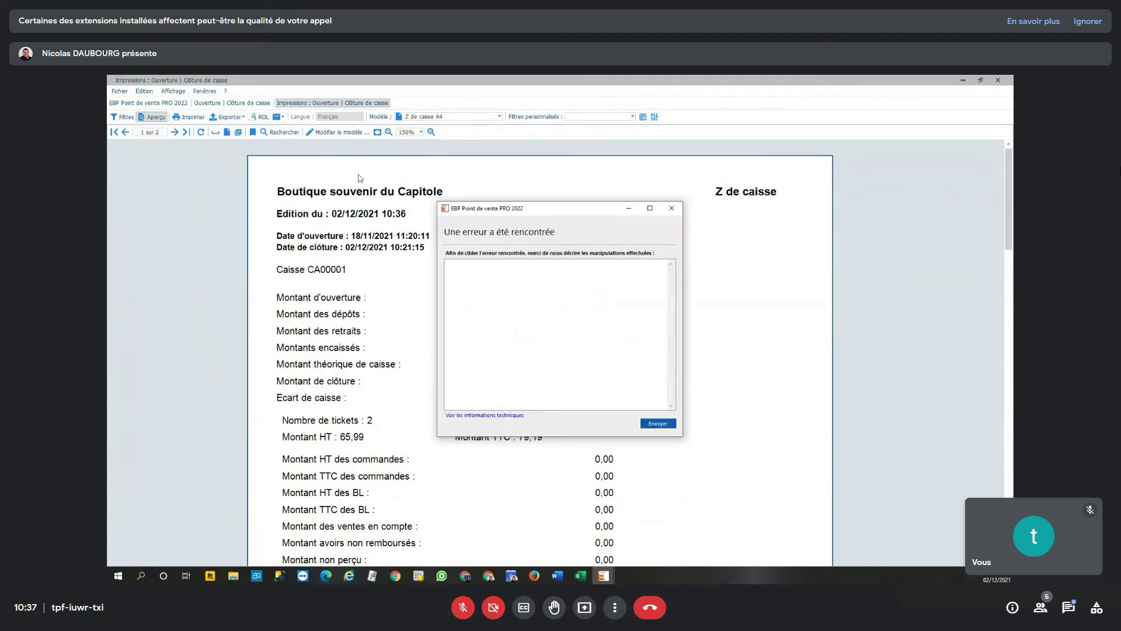
left_click(672, 208)
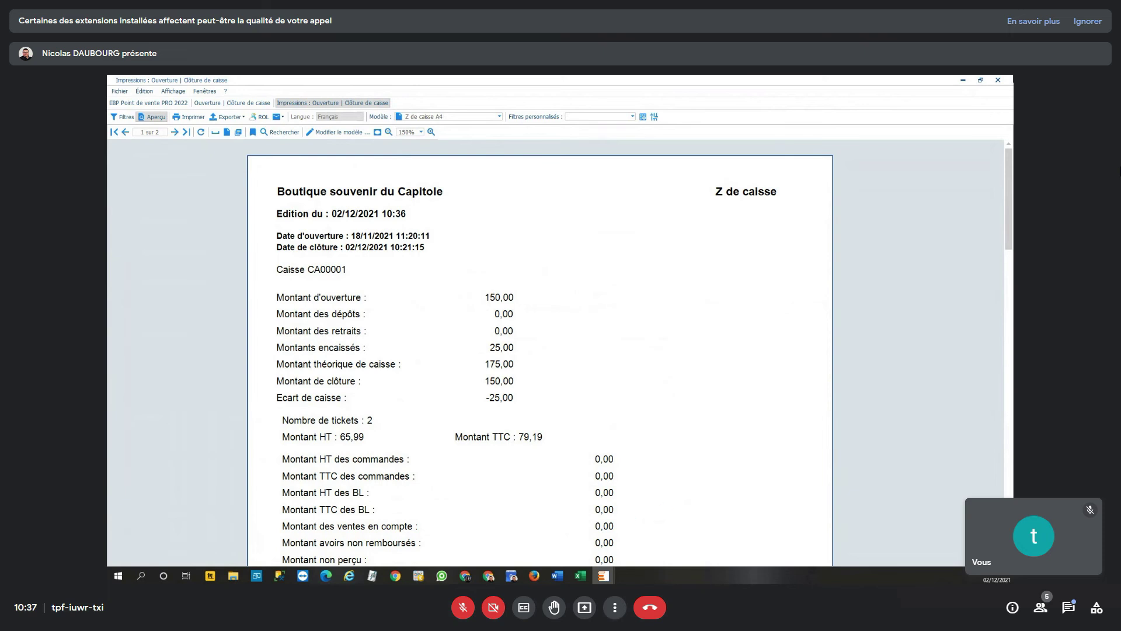
left_click(997, 80)
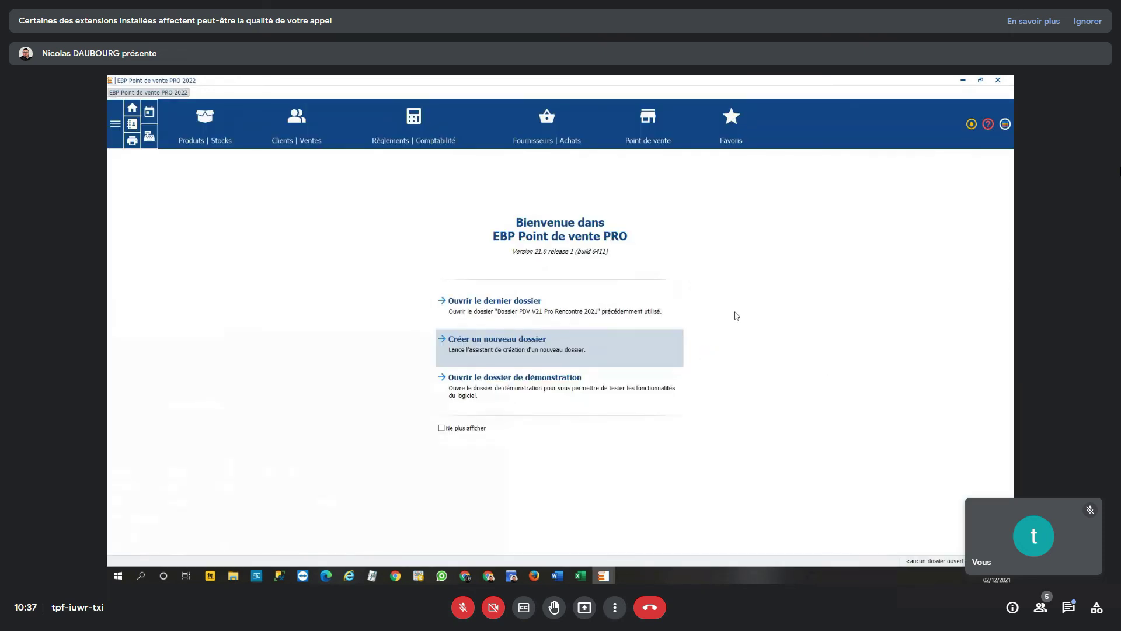
- Return via Point de vente to the back-office Mes tickets list
left_click(653, 132)
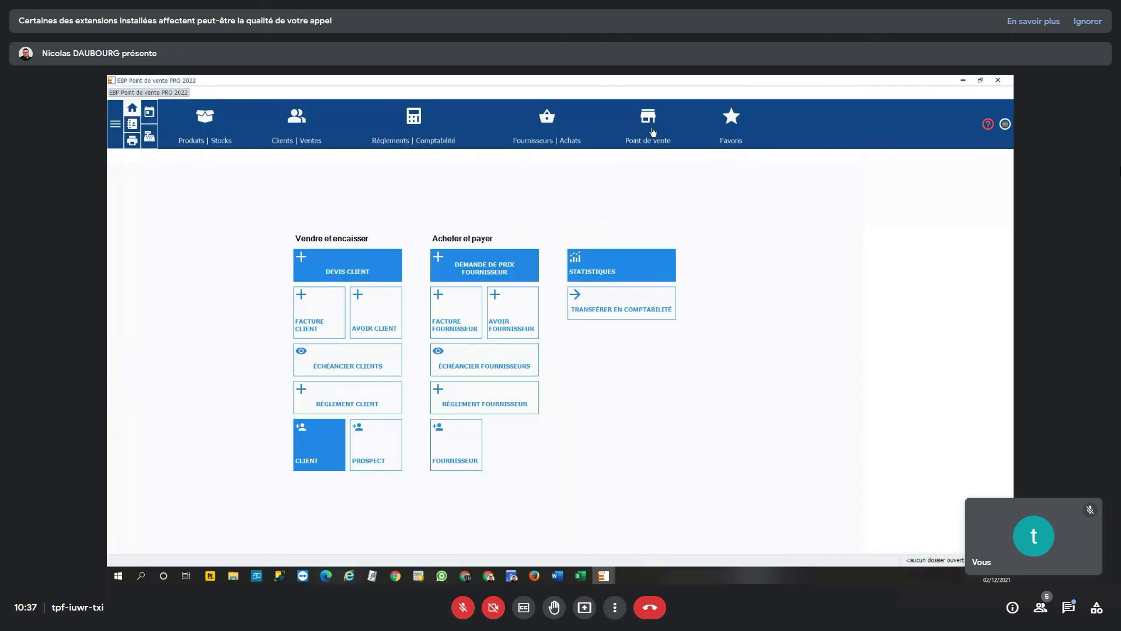
left_click(653, 131)
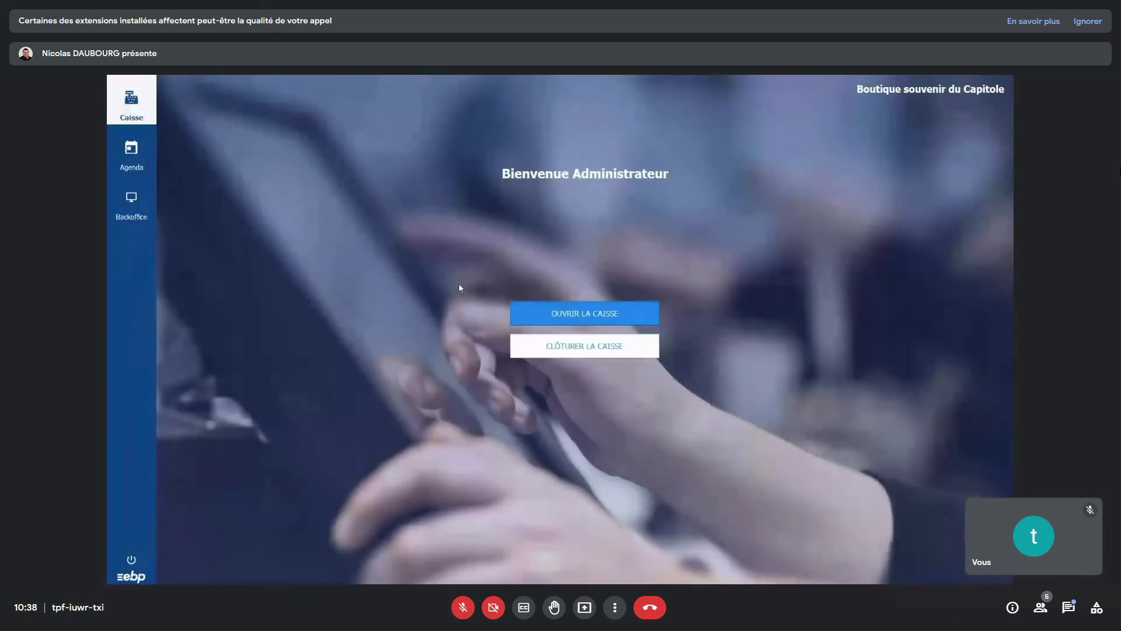
left_click(131, 216)
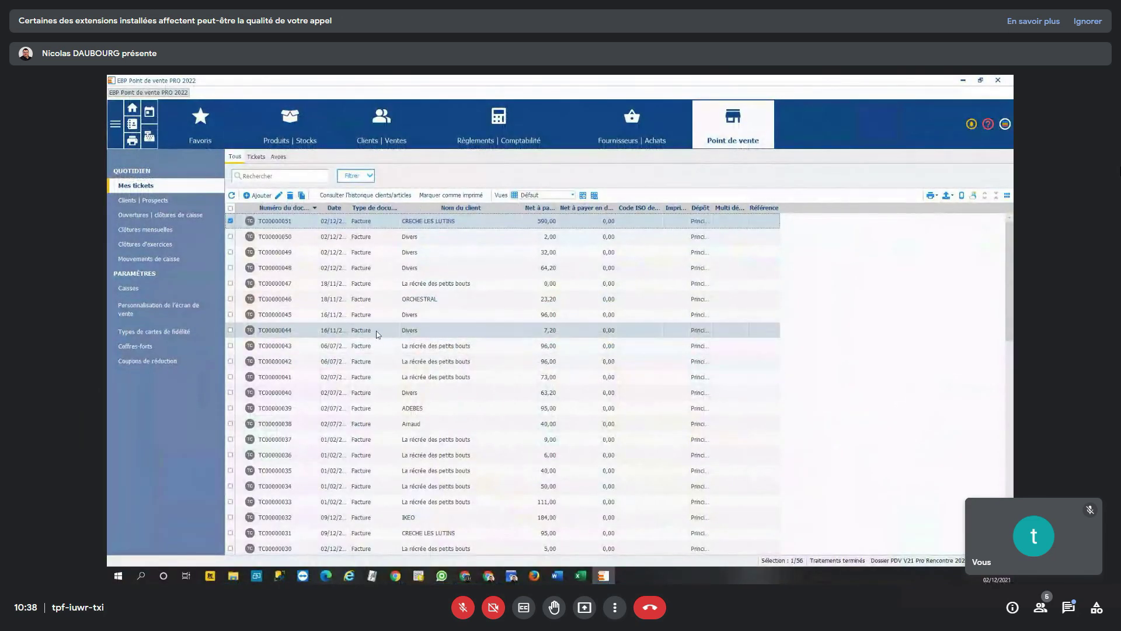
left_click(387, 139)
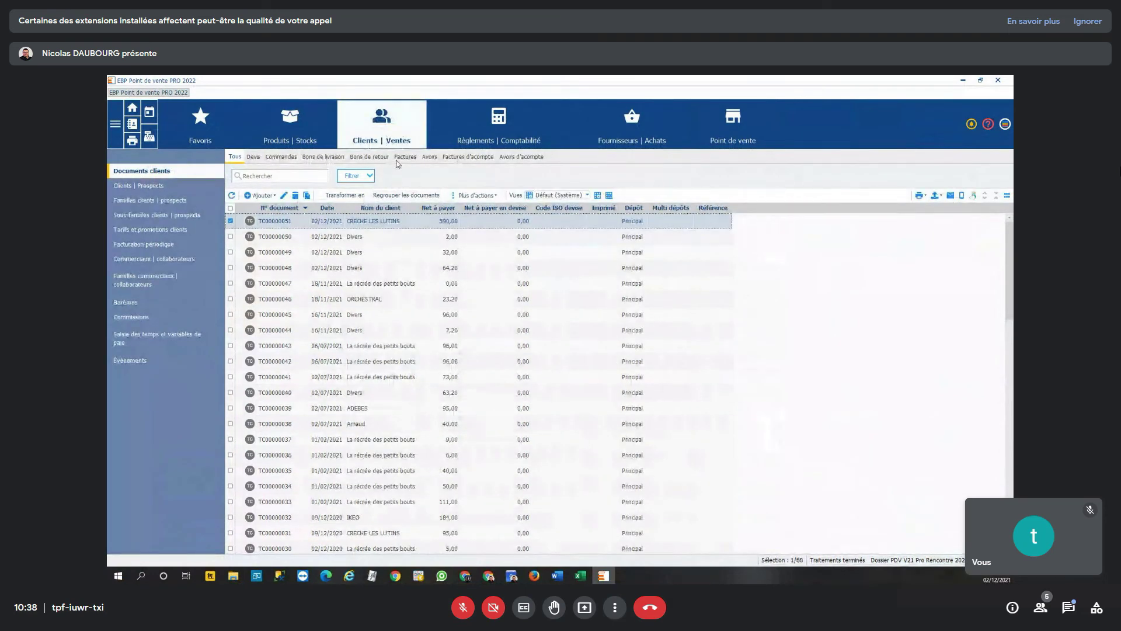
left_click(405, 156)
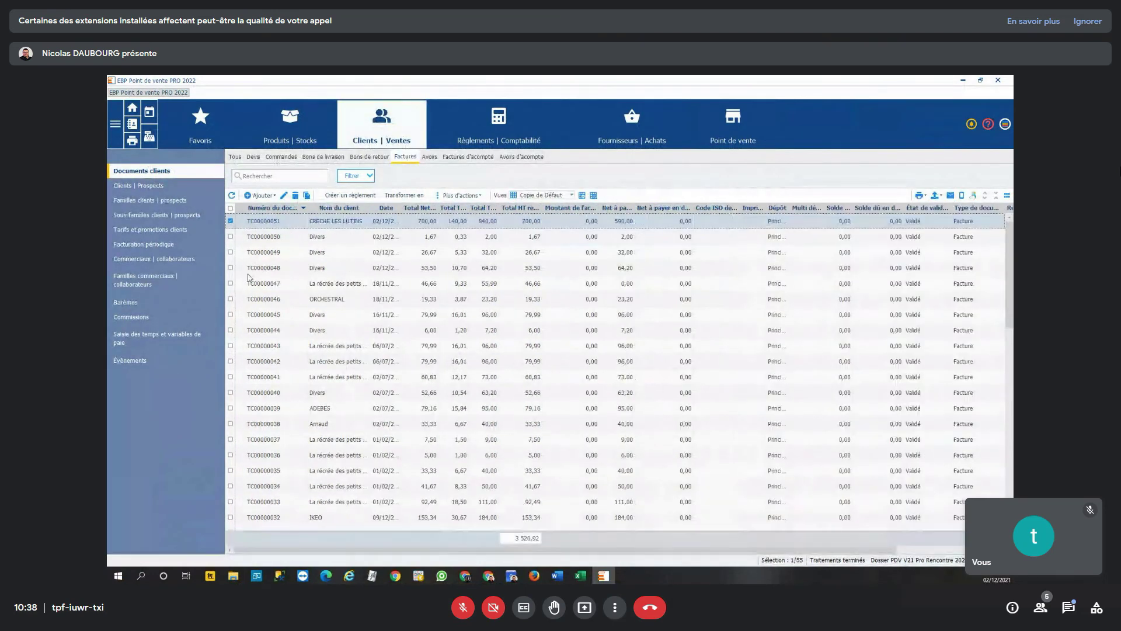
scroll(261, 397, "down", 12)
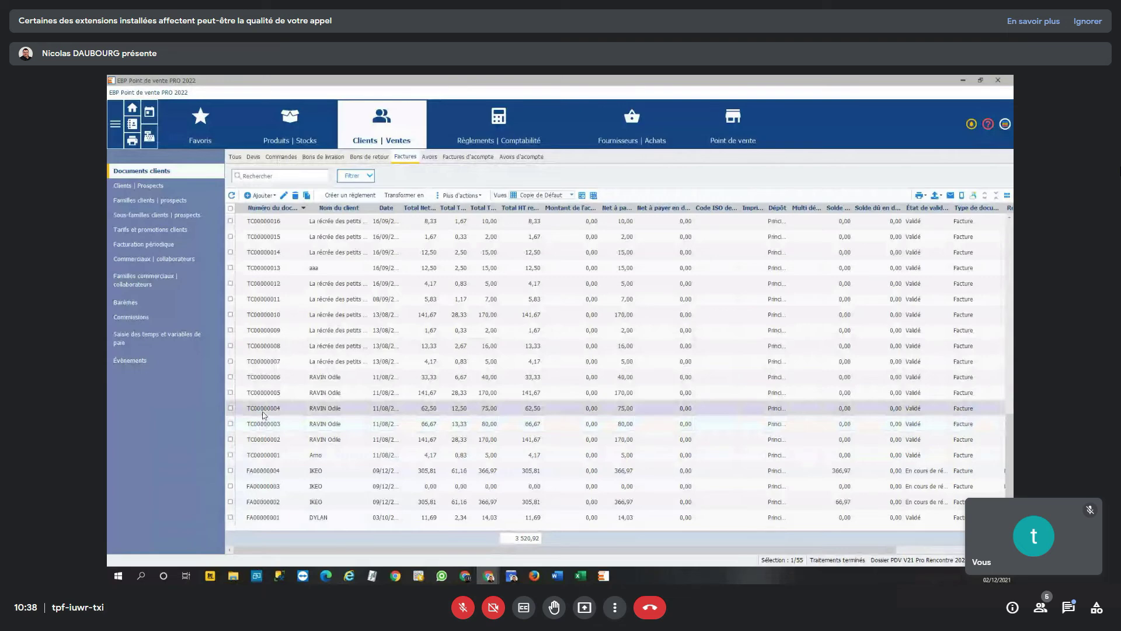
scroll(263, 414, "up", 12)
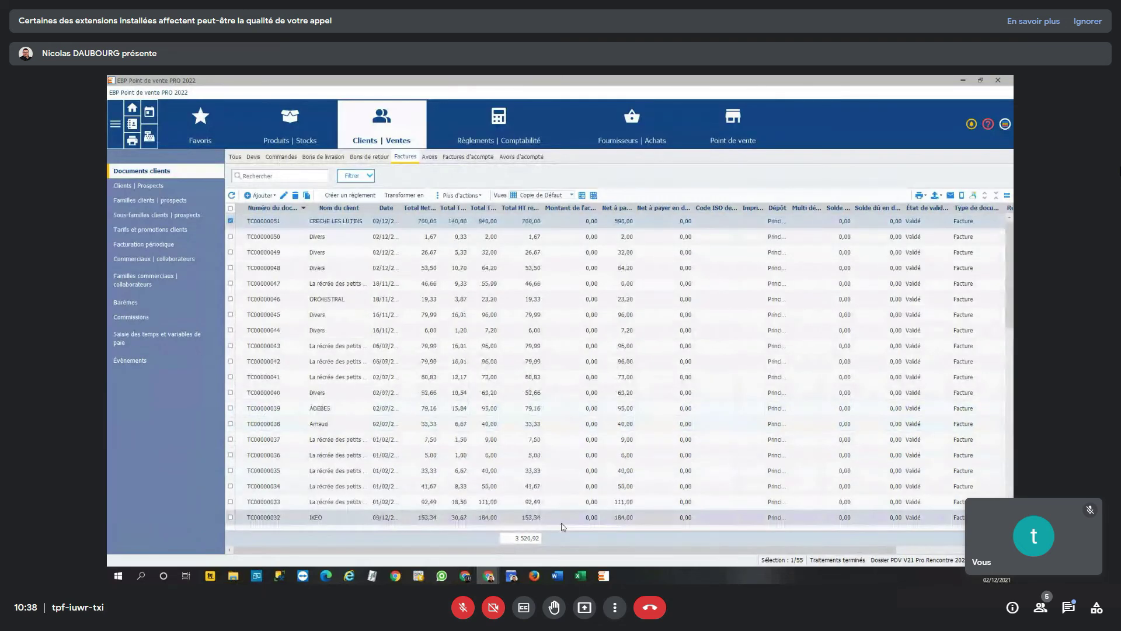
left_click(733, 125)
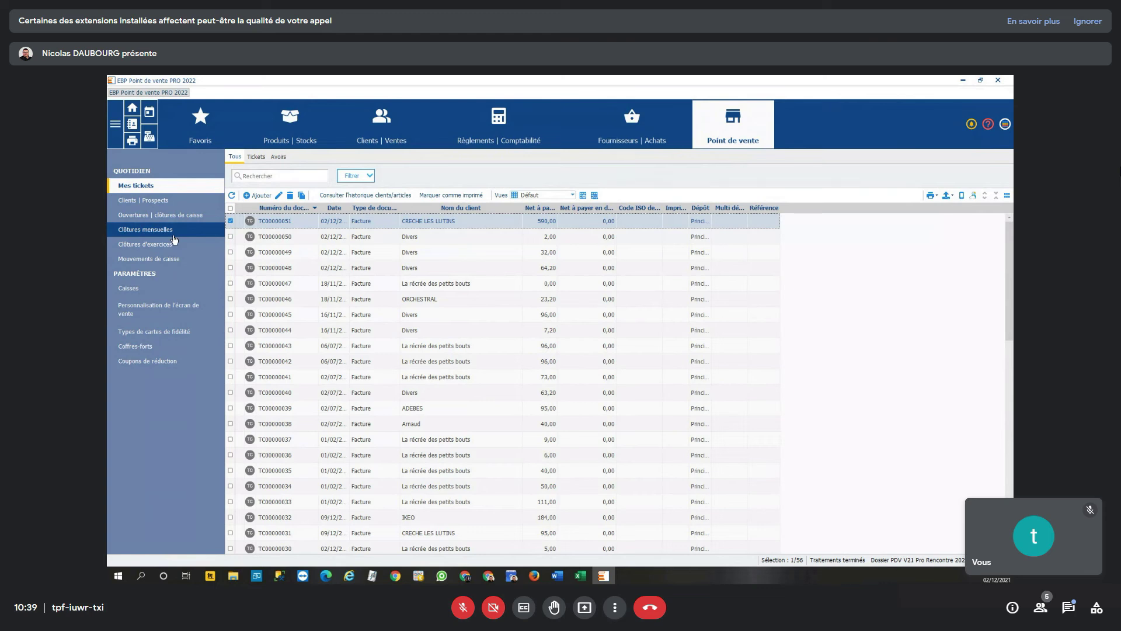
- View the cash movements, then the loyalty card types list (TCF00001 to TCF00003)
left_click(170, 263)
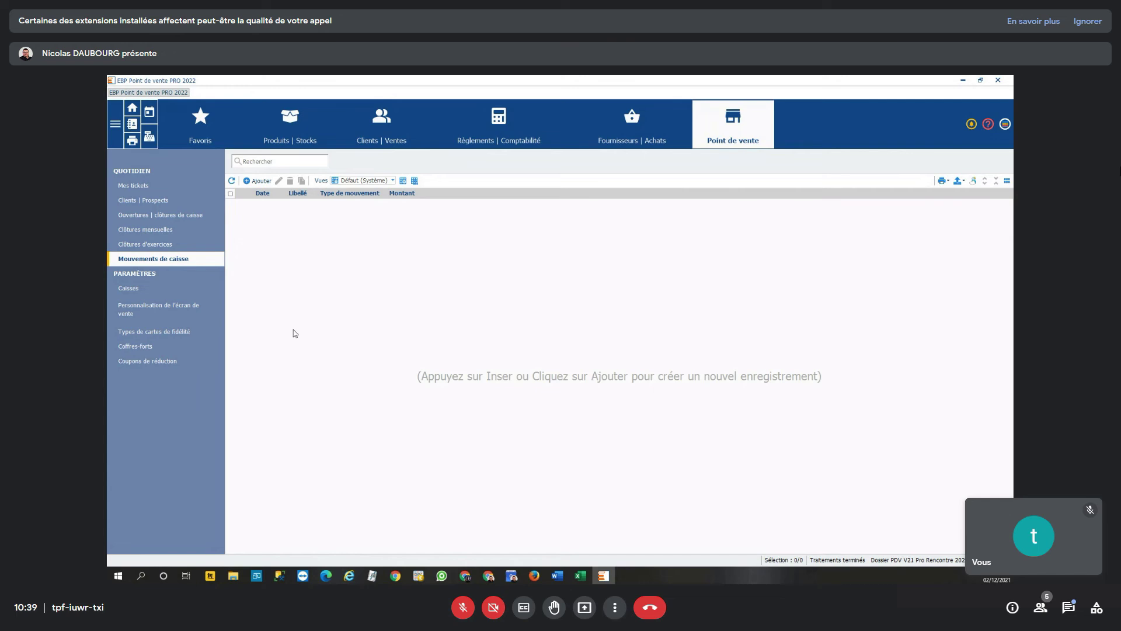
left_click(166, 332)
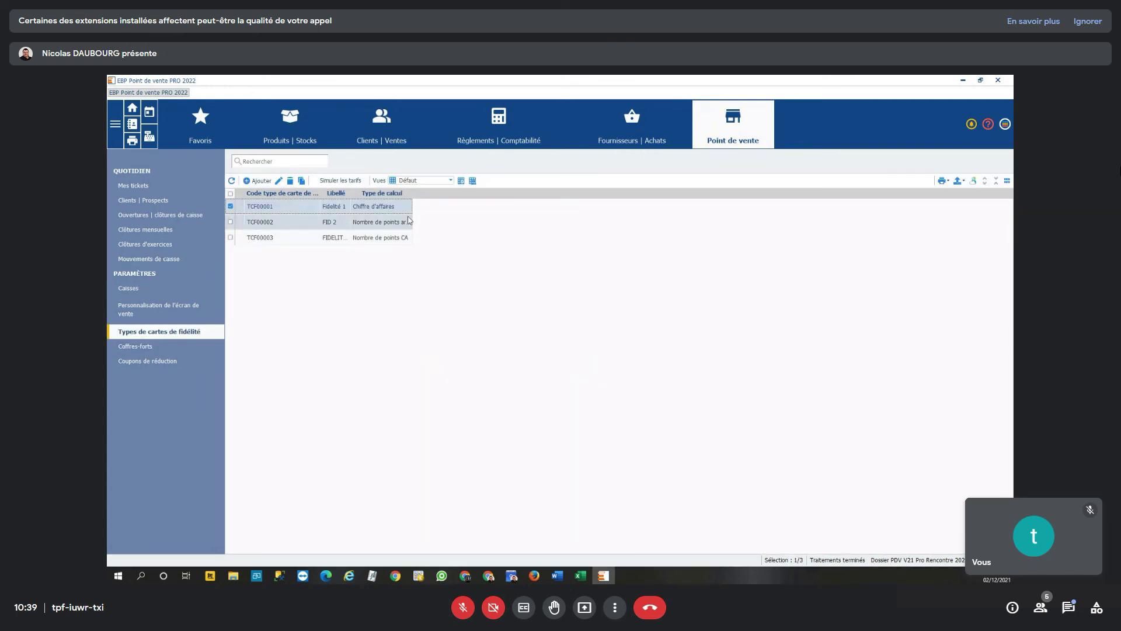
double_click(394, 207)
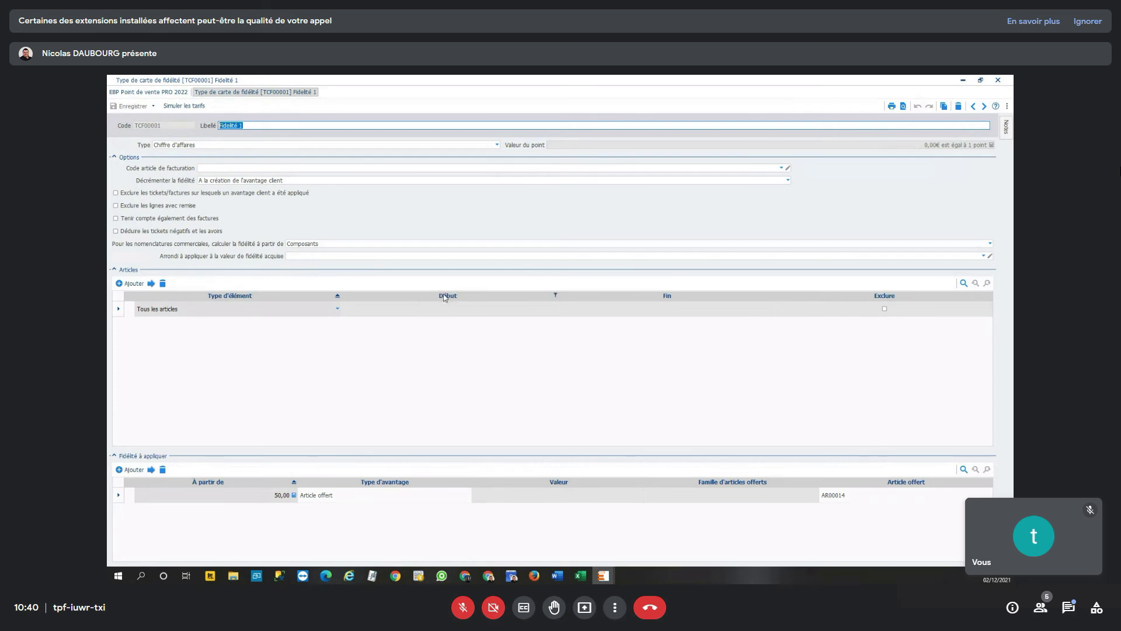
left_click(497, 145)
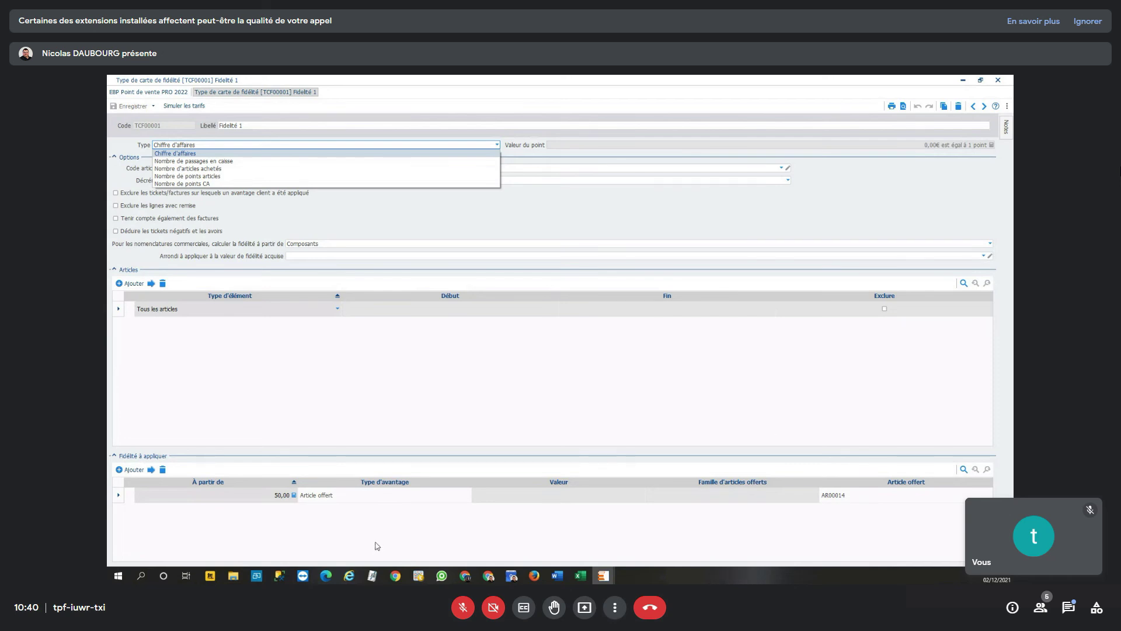
left_click(344, 497)
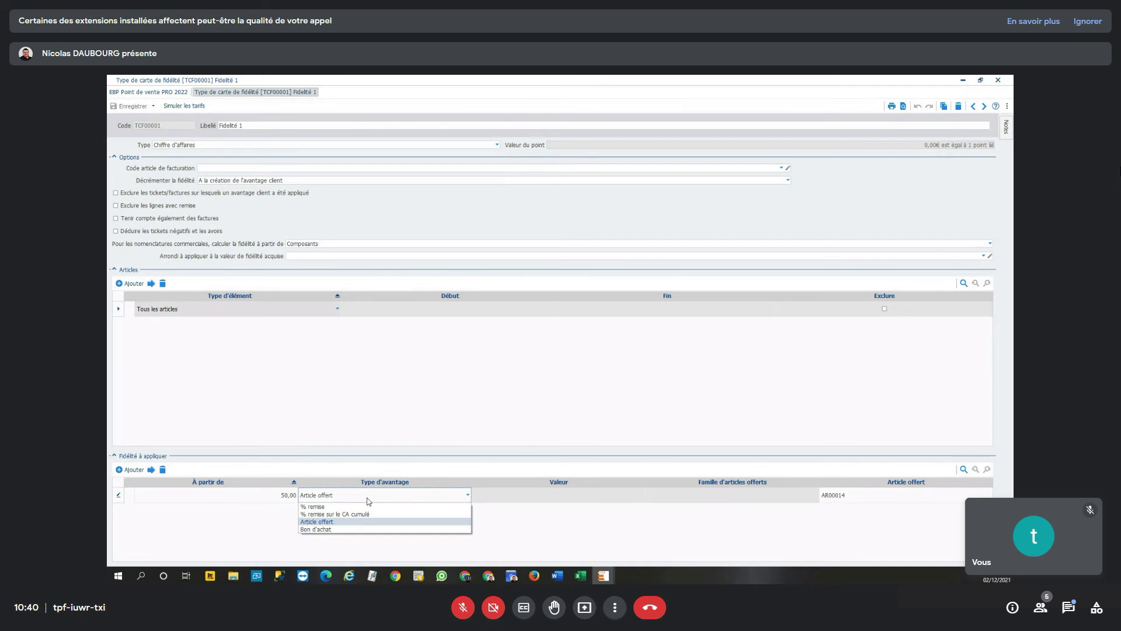
left_click(998, 79)
left_click(998, 80)
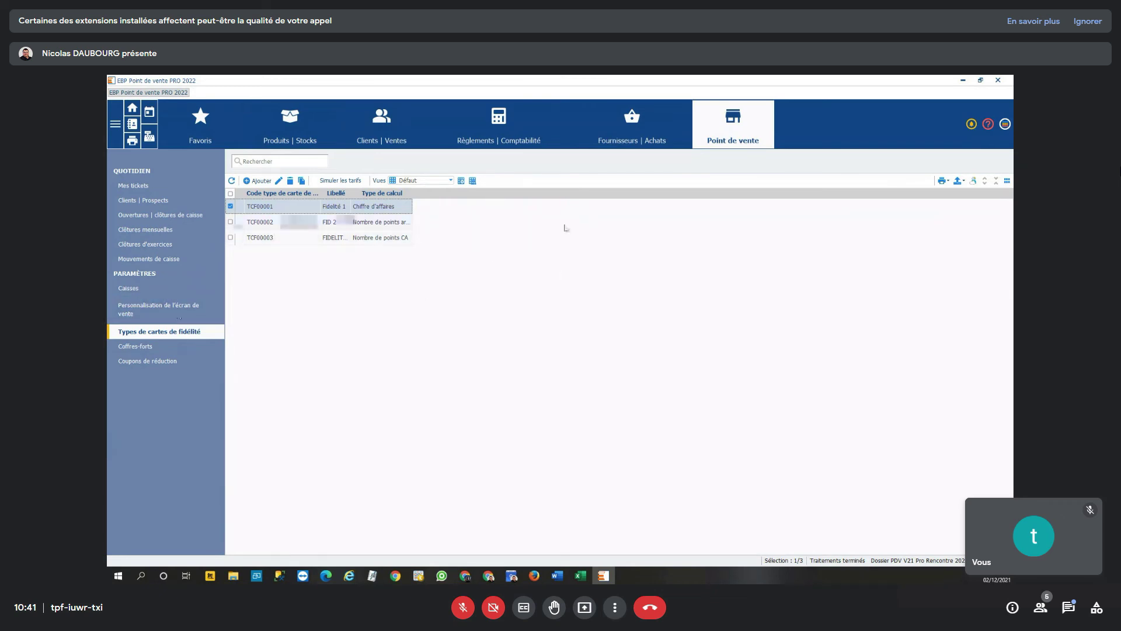
- Show the 'Tableau de bord Point de vente (Système)' dashboard and expand the Caisse group row
left_click(131, 109)
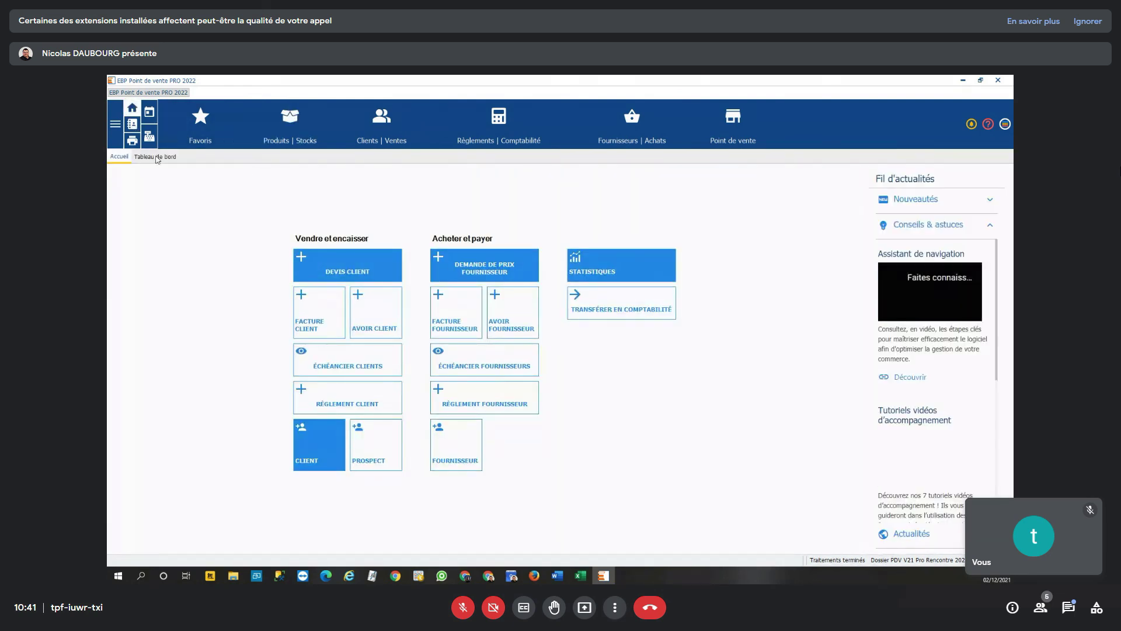
left_click(155, 157)
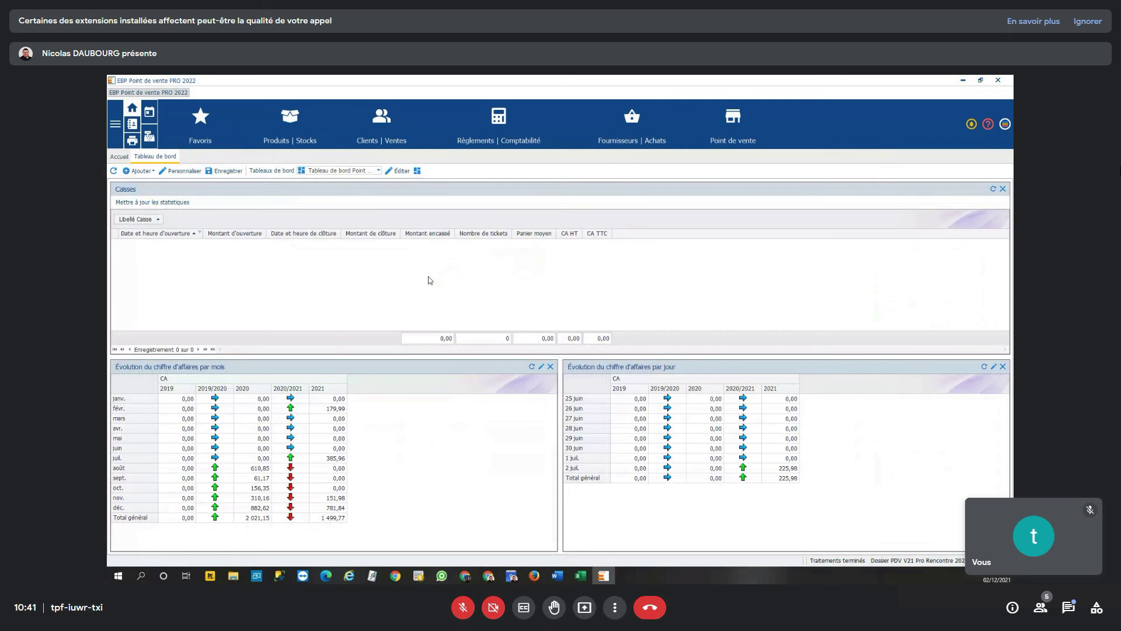
left_click(359, 171)
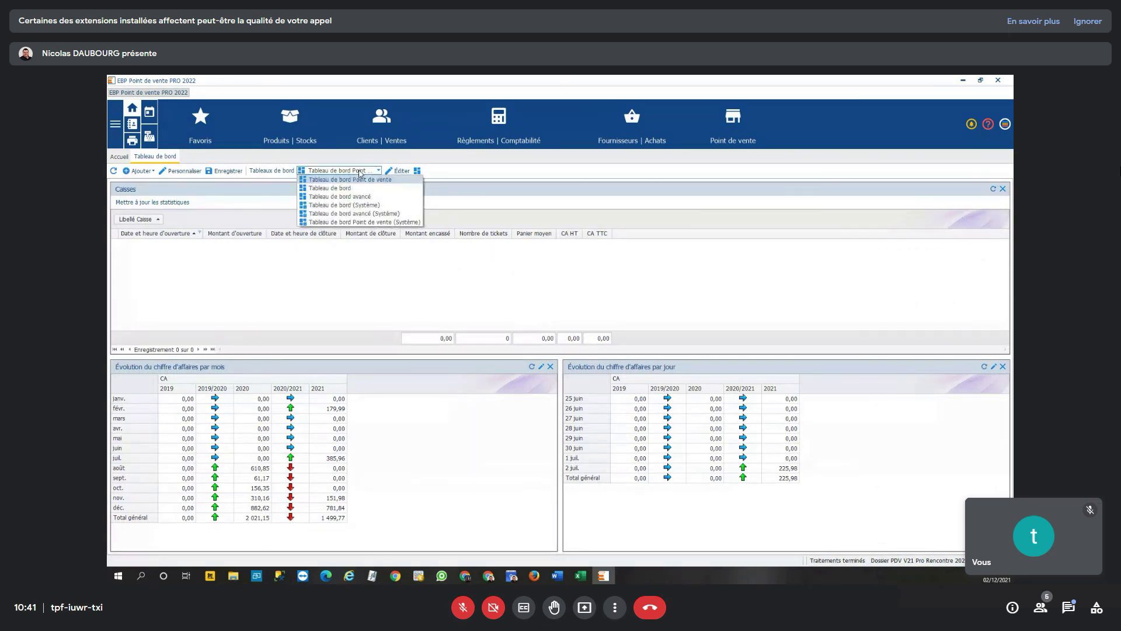
left_click(397, 222)
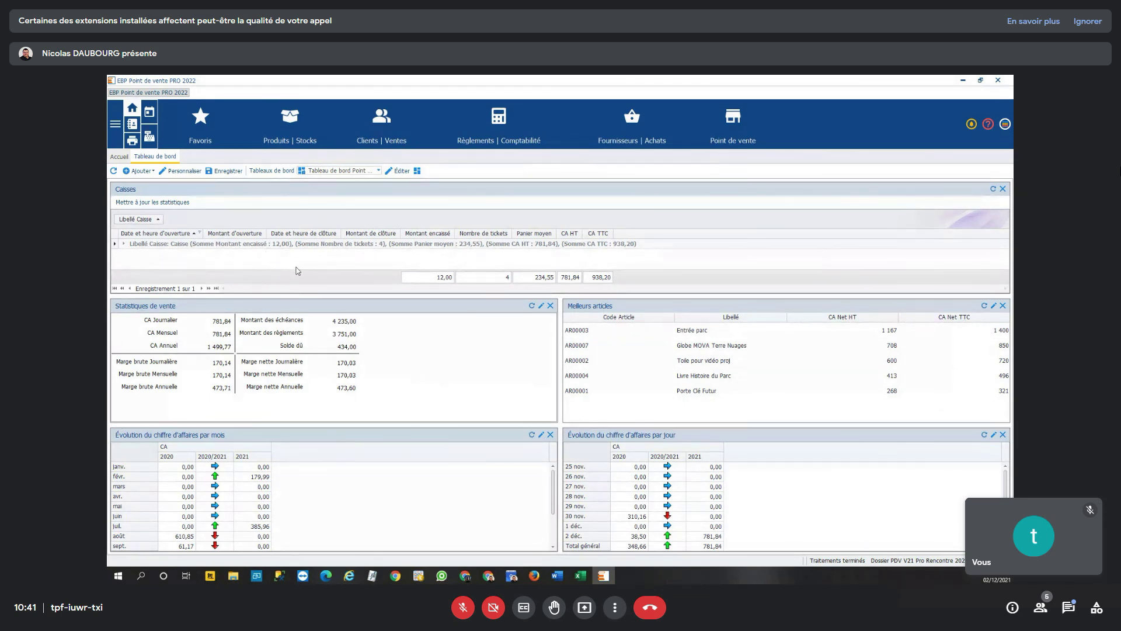
left_click(124, 244)
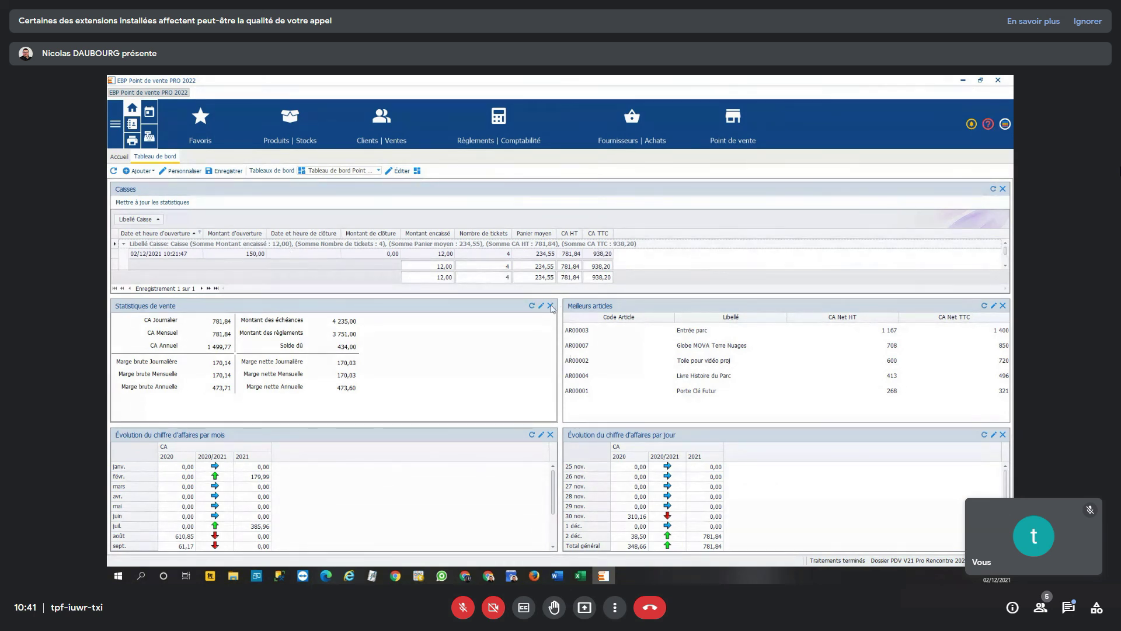
- Remove the Statistiques de vente, Meilleurs articles and both Évolution panels, then open Clients | Ventes documents
left_click(550, 305)
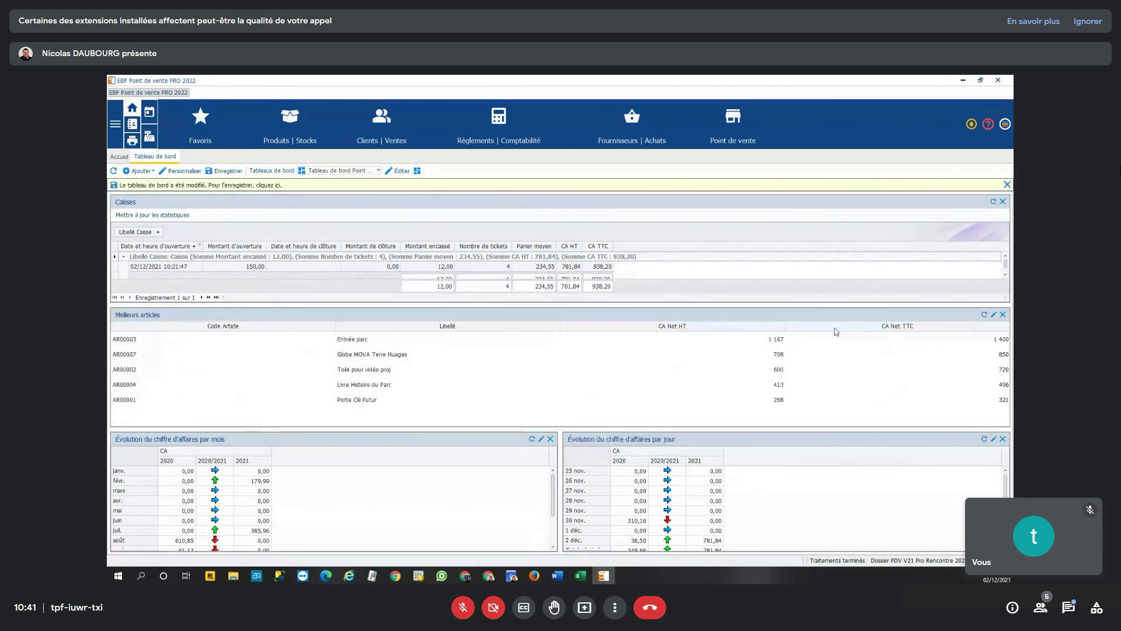
left_click(1003, 315)
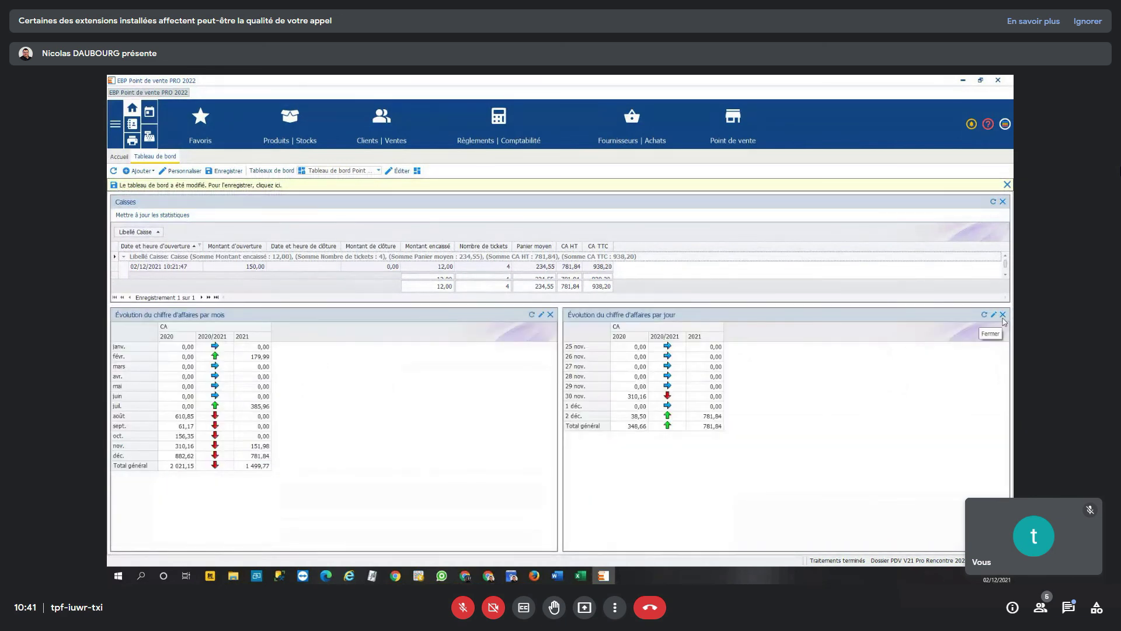
left_click(550, 314)
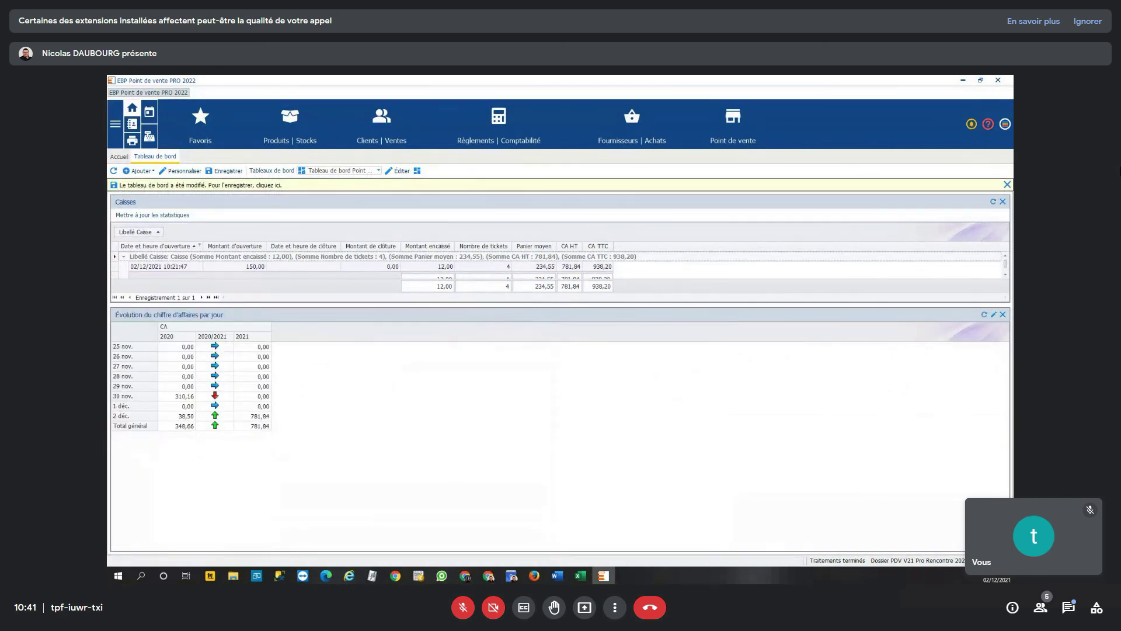
left_click(1003, 314)
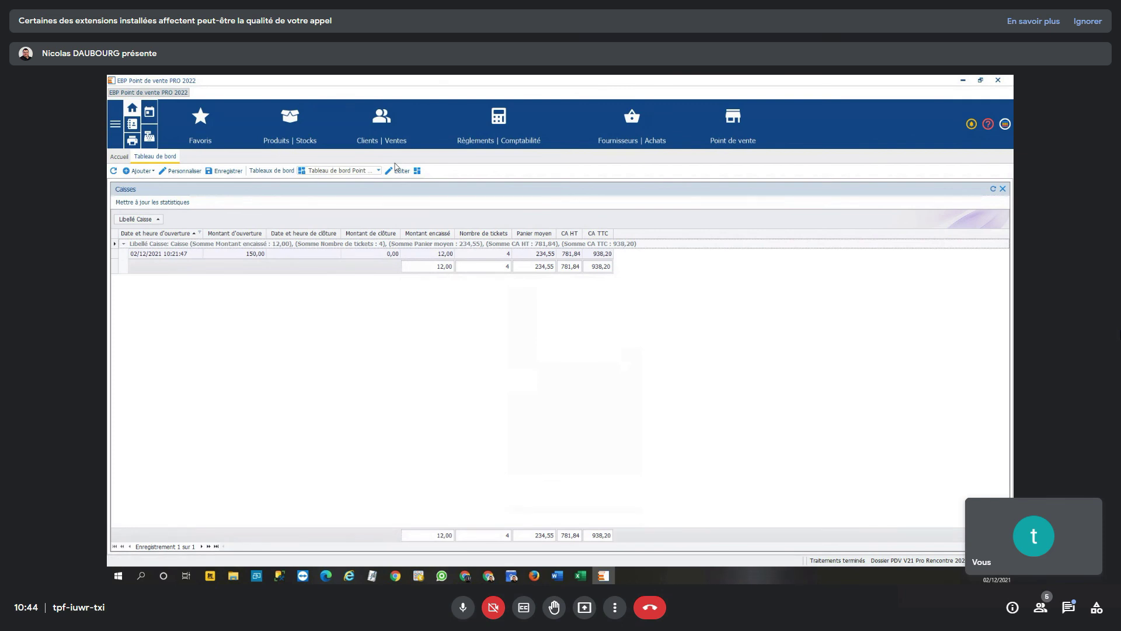
left_click(381, 123)
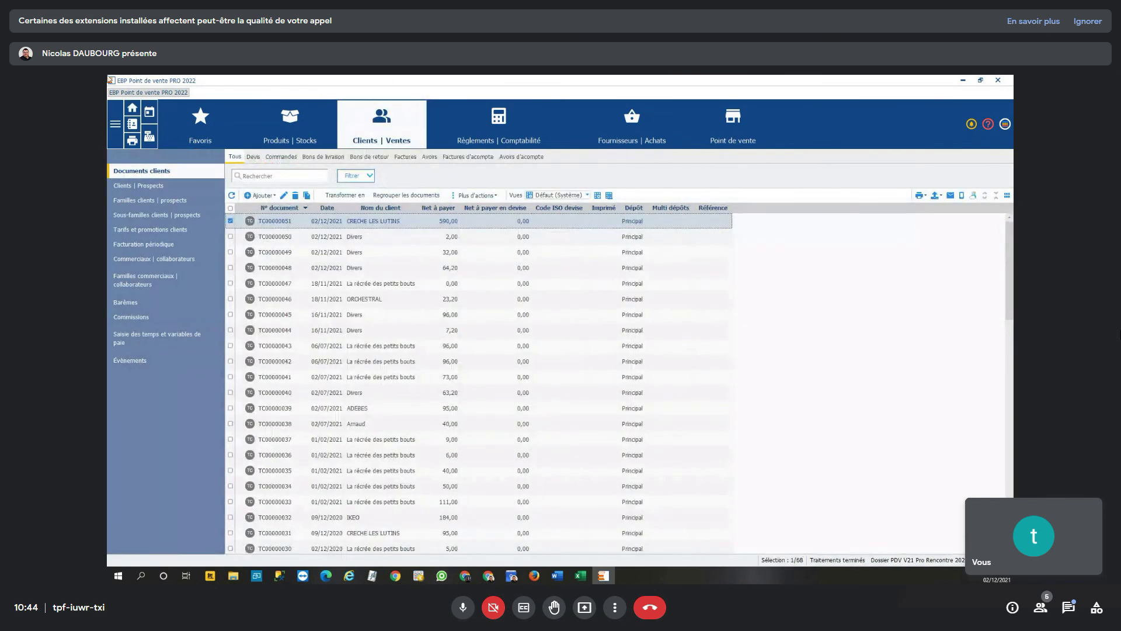
- In the print models editor, open Clients | Prospects > Clients 'Fiche client avec détail des tarifs'
left_click(133, 139)
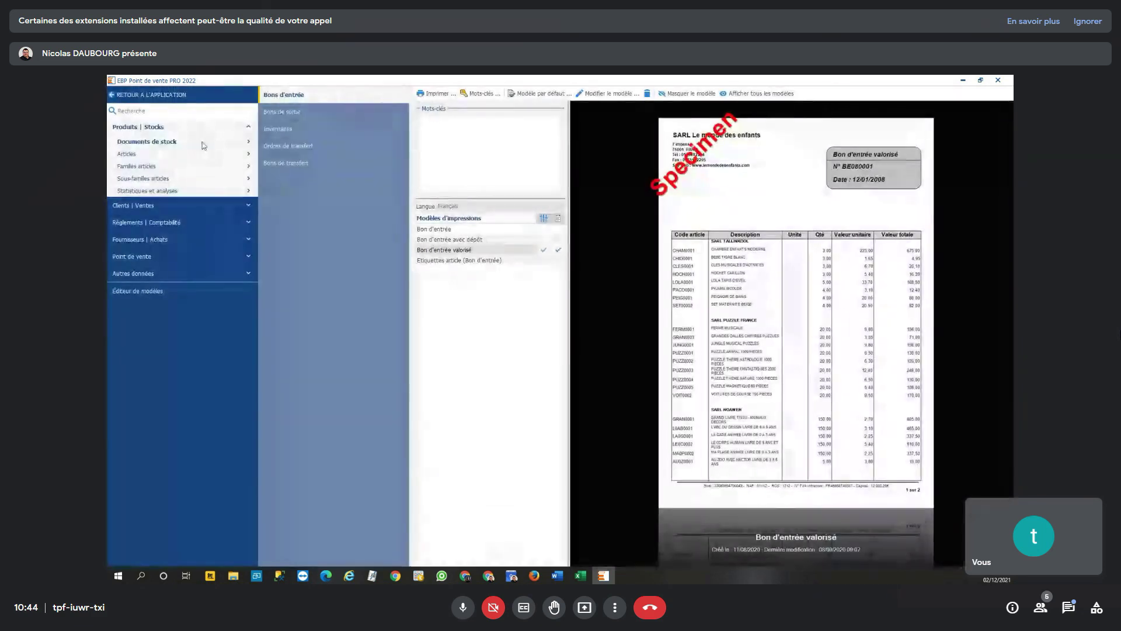
left_click(162, 109)
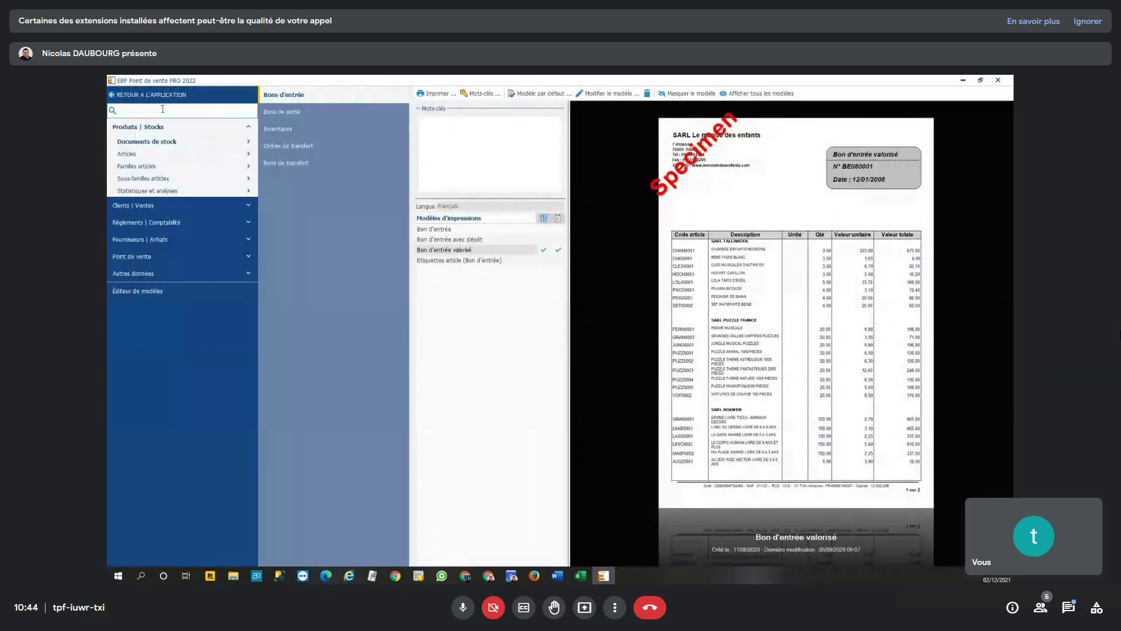
left_click(194, 211)
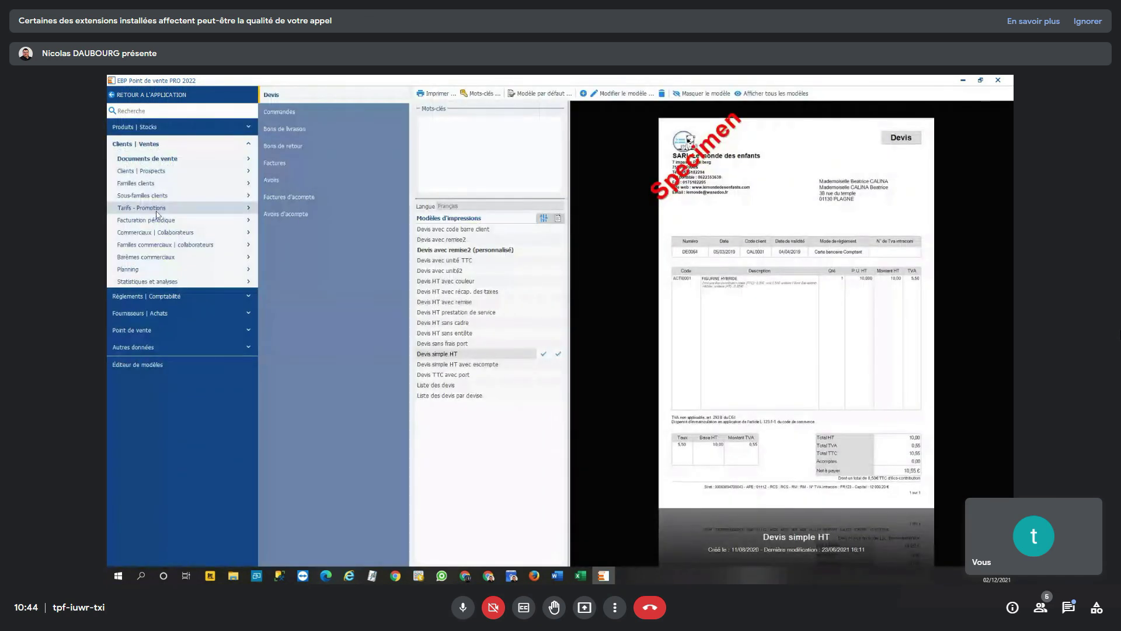
left_click(156, 171)
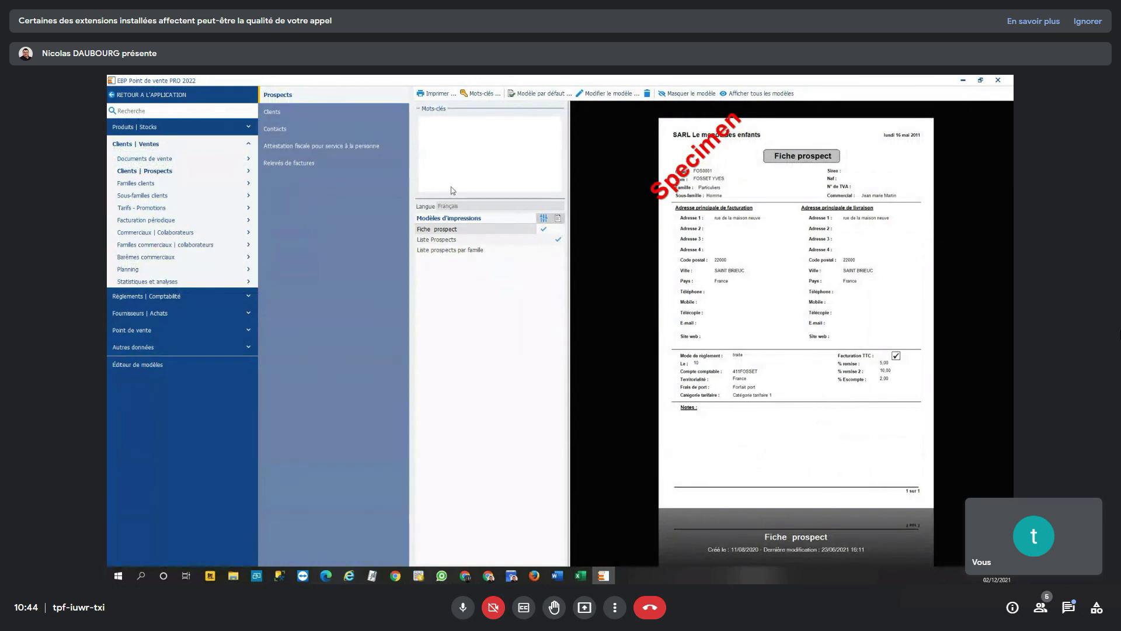
left_click(295, 113)
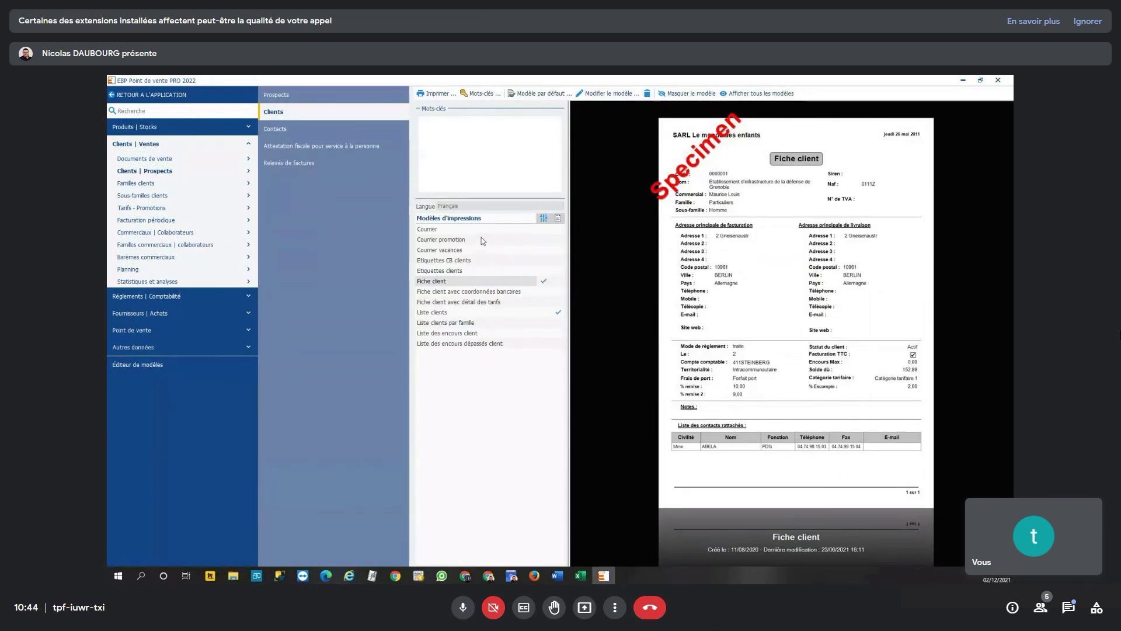
left_click(501, 303)
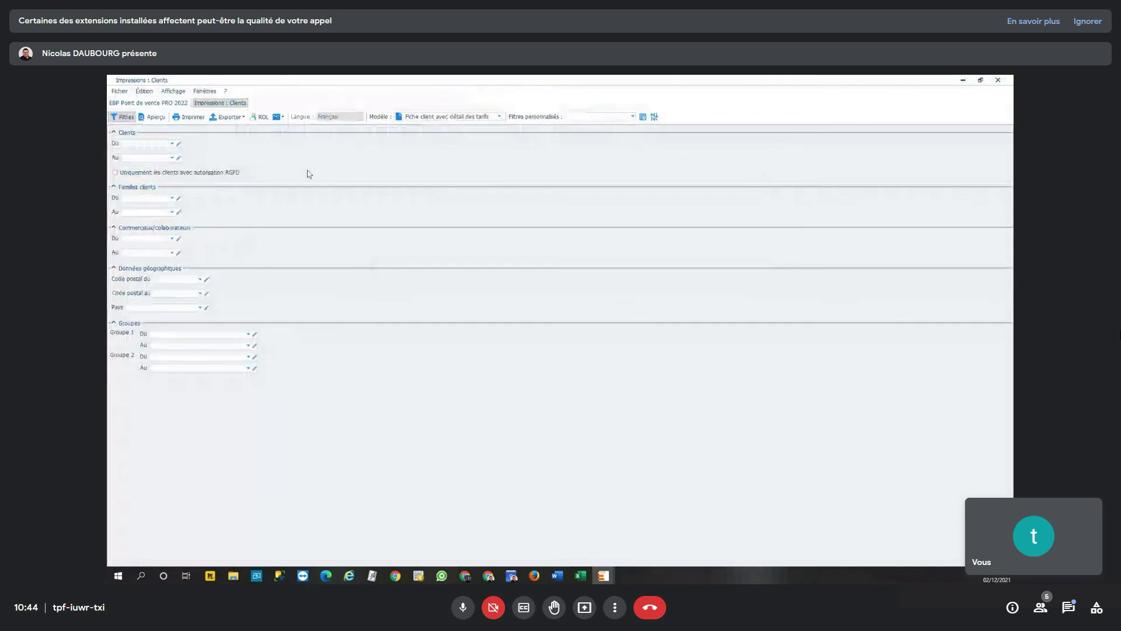
- Preview the client sheets with prices and scroll through the 68-page preview
left_click(154, 116)
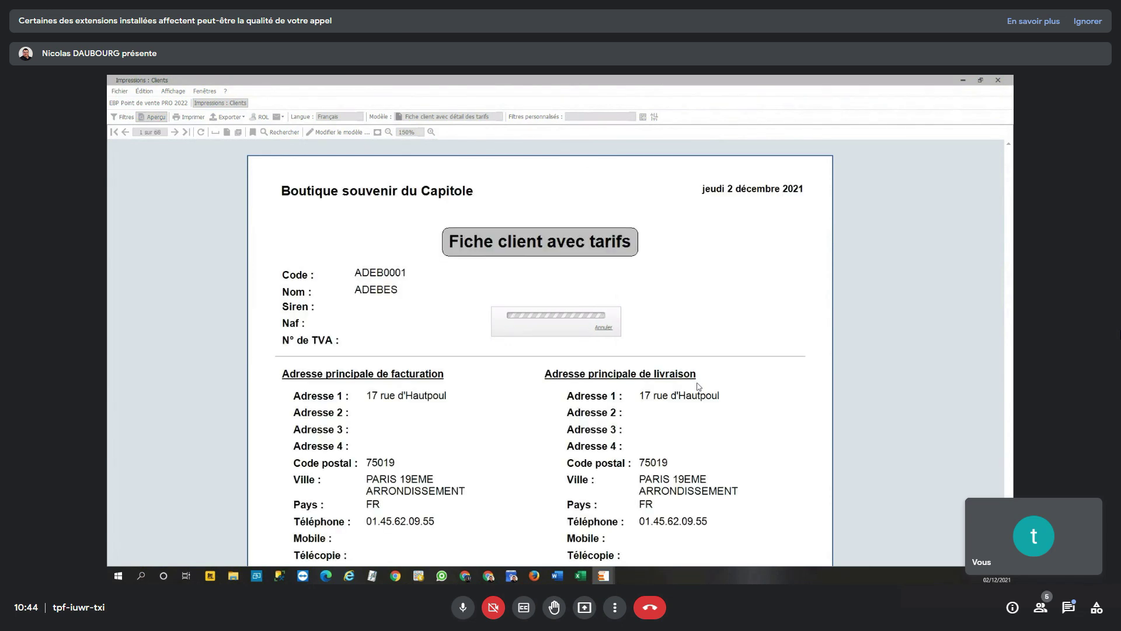
scroll(698, 386, "down", 12)
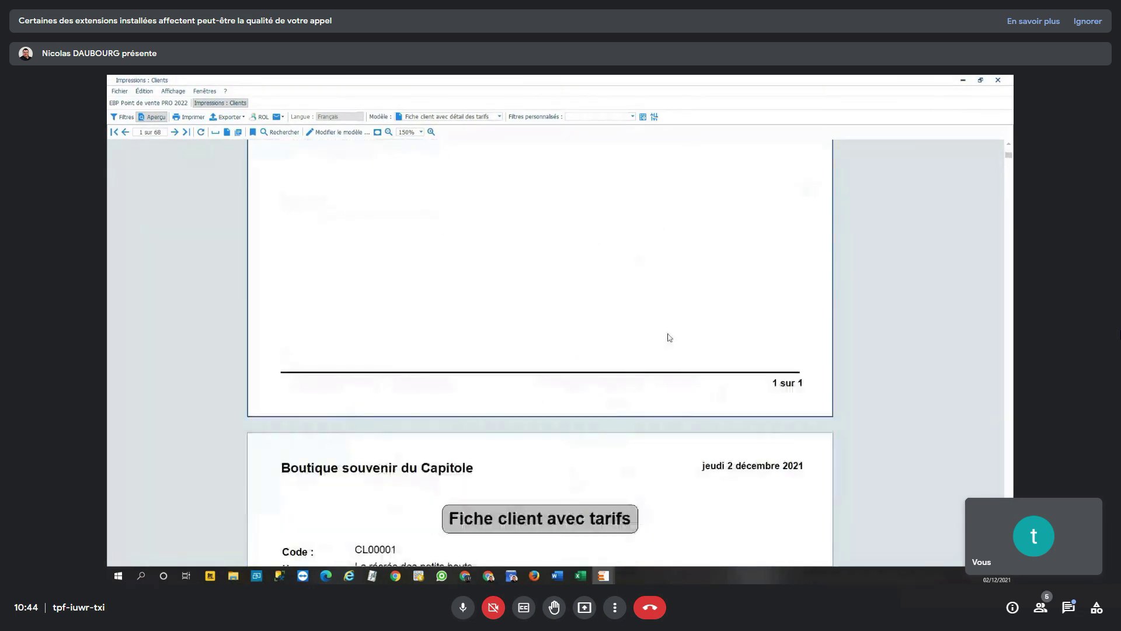
scroll(668, 330, "down", 20)
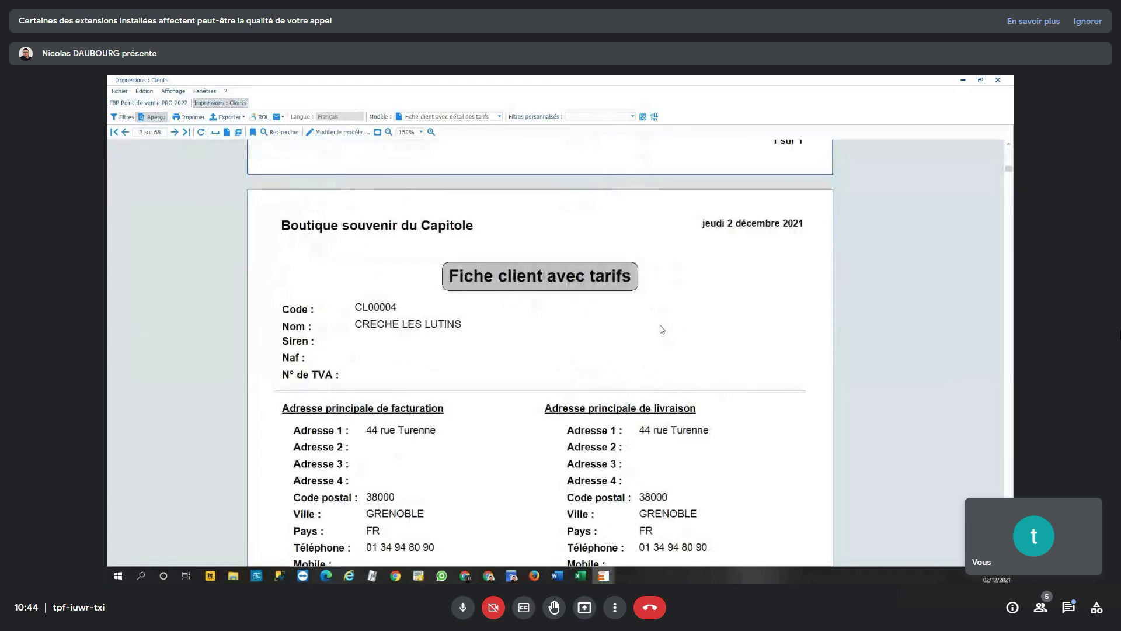
scroll(657, 334, "down", 20)
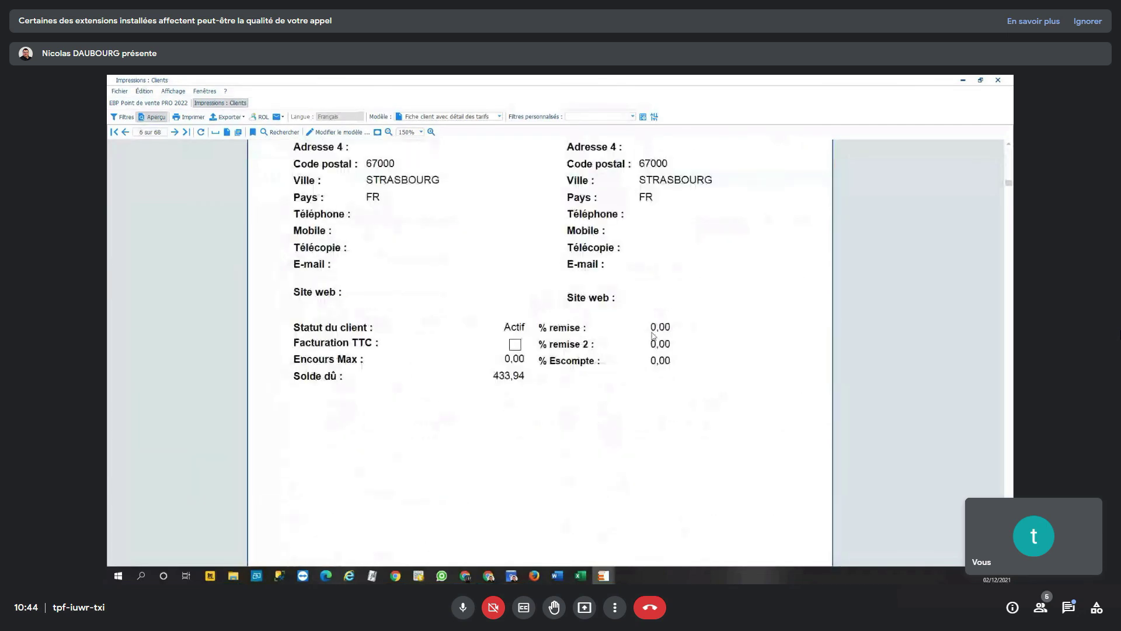
scroll(652, 338, "down", 20)
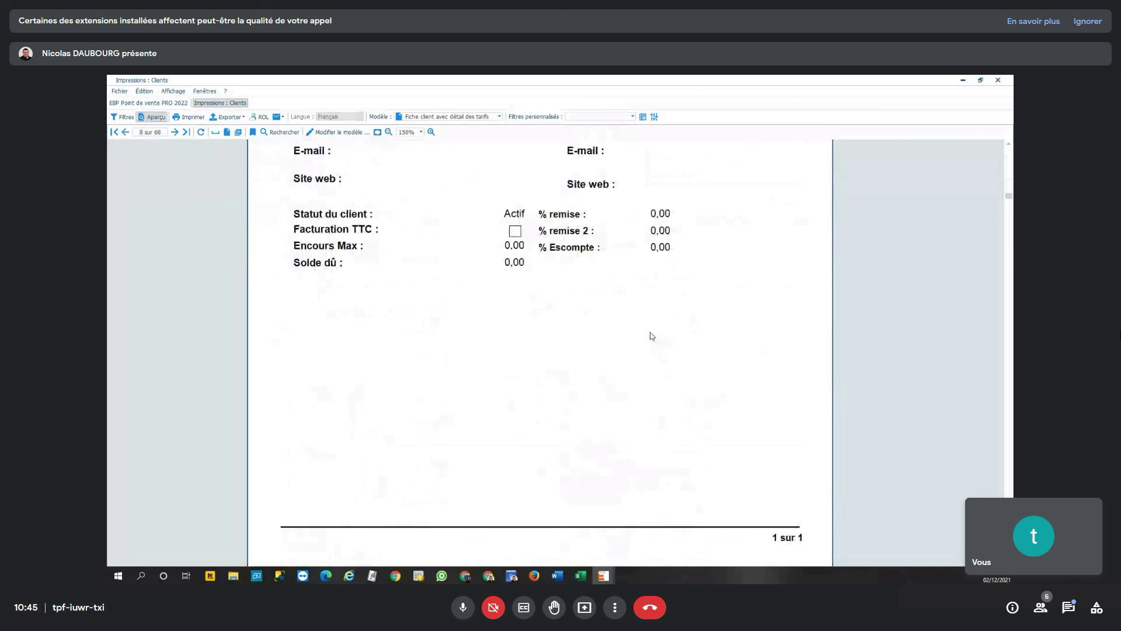
scroll(656, 344, "down", 20)
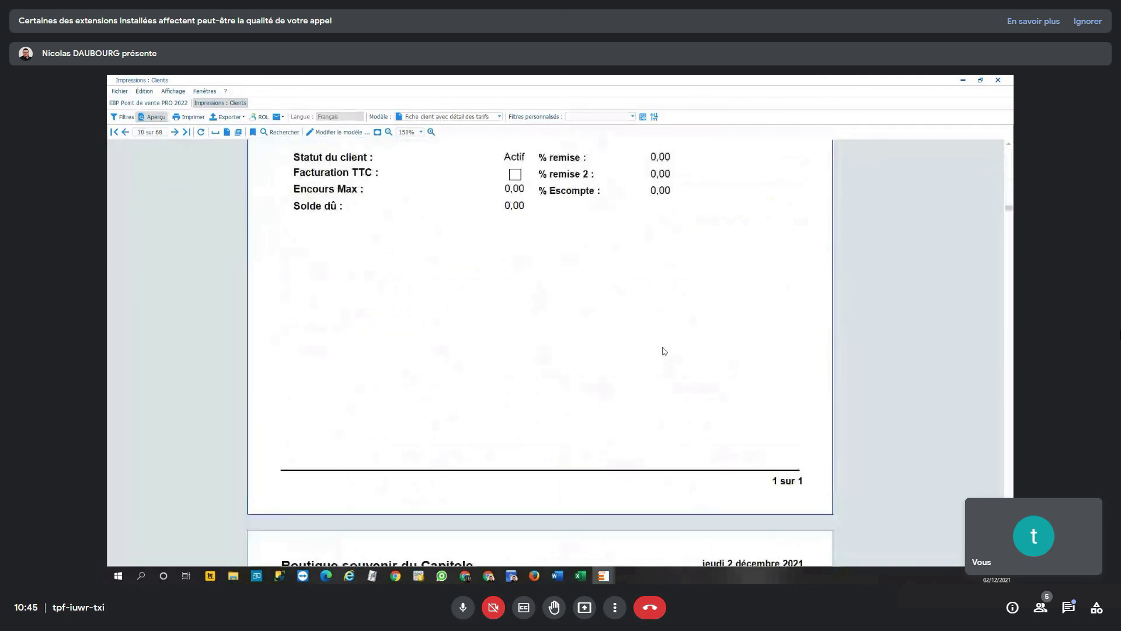
scroll(663, 355, "down", 20)
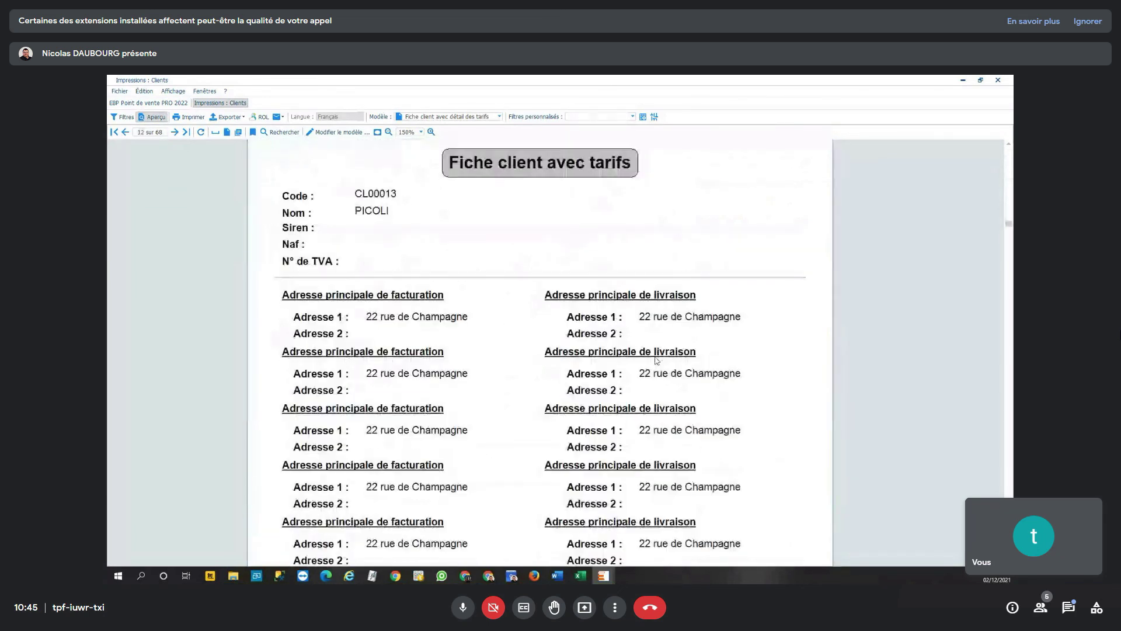
scroll(649, 373, "down", 15)
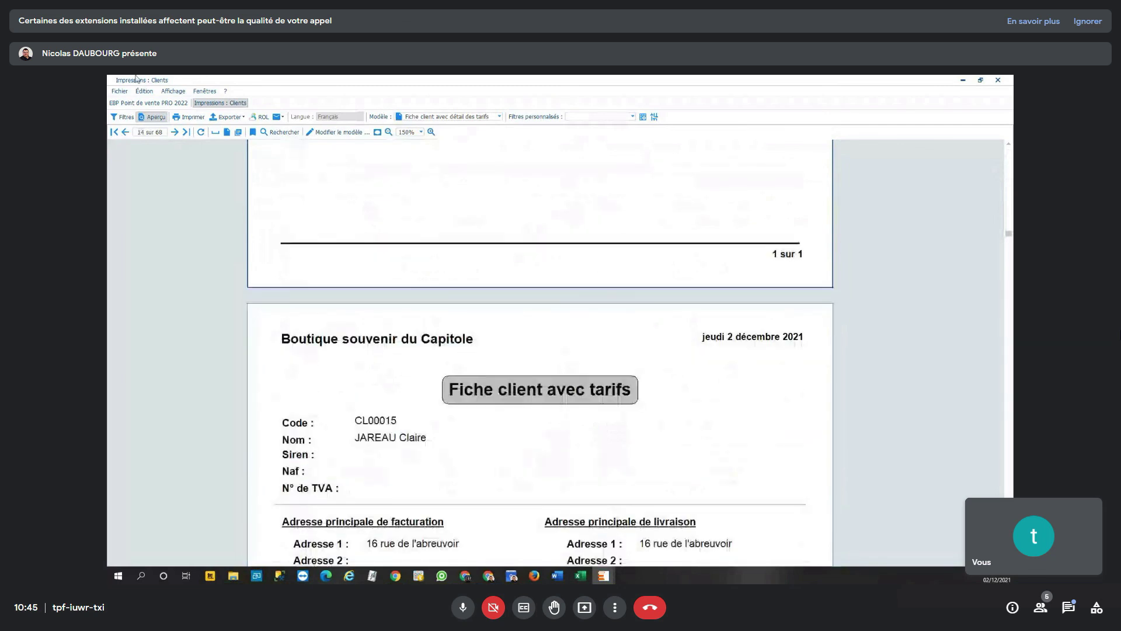
- Recheck the filter criteria and preview again, then close and reselect the client sheet with prices model
left_click(116, 118)
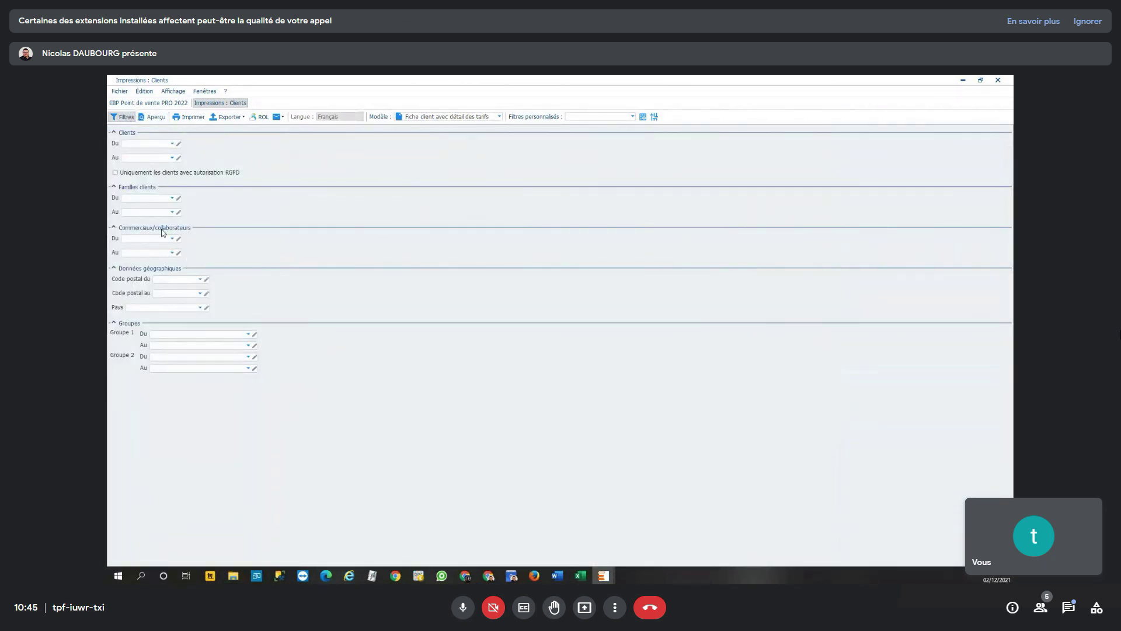
left_click(153, 117)
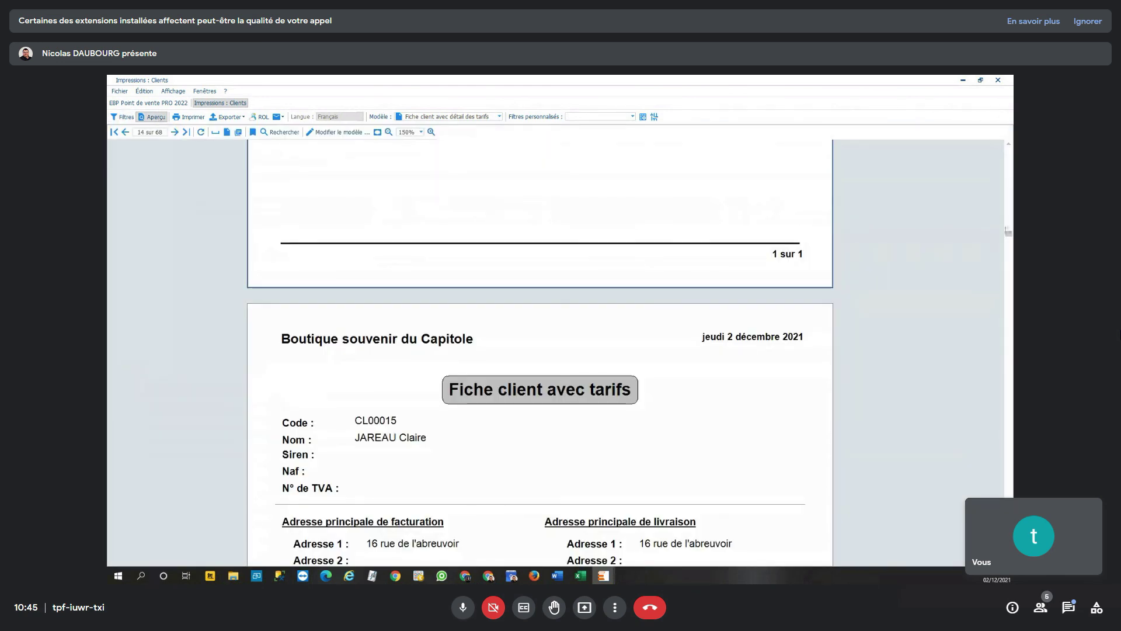
left_click_drag(1009, 234, 988, 555)
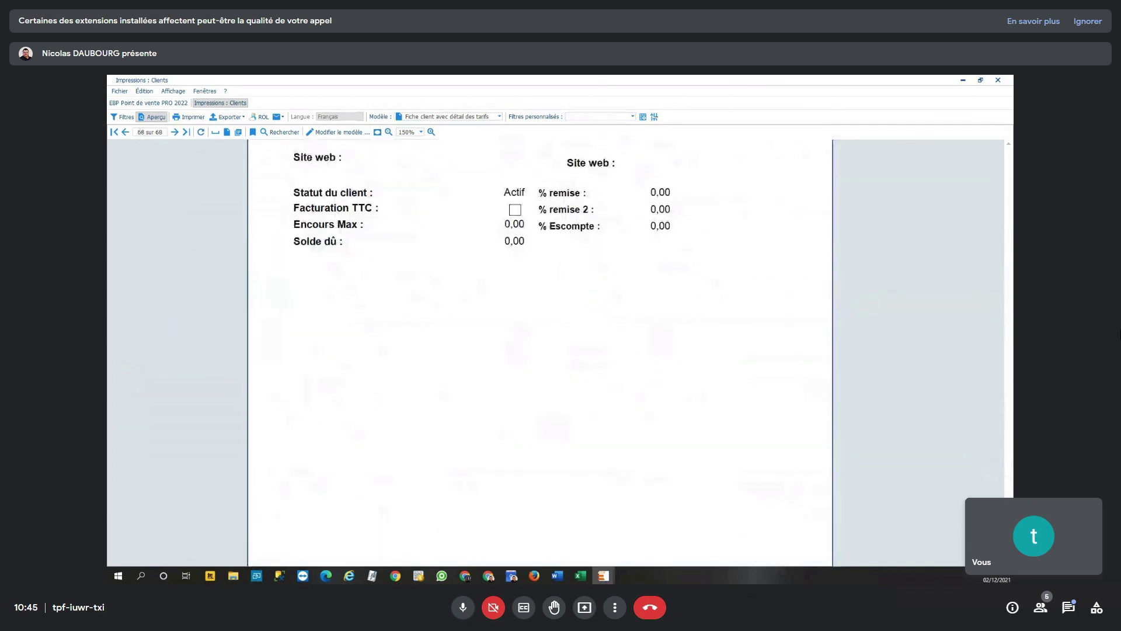
left_click(997, 80)
left_click(473, 315)
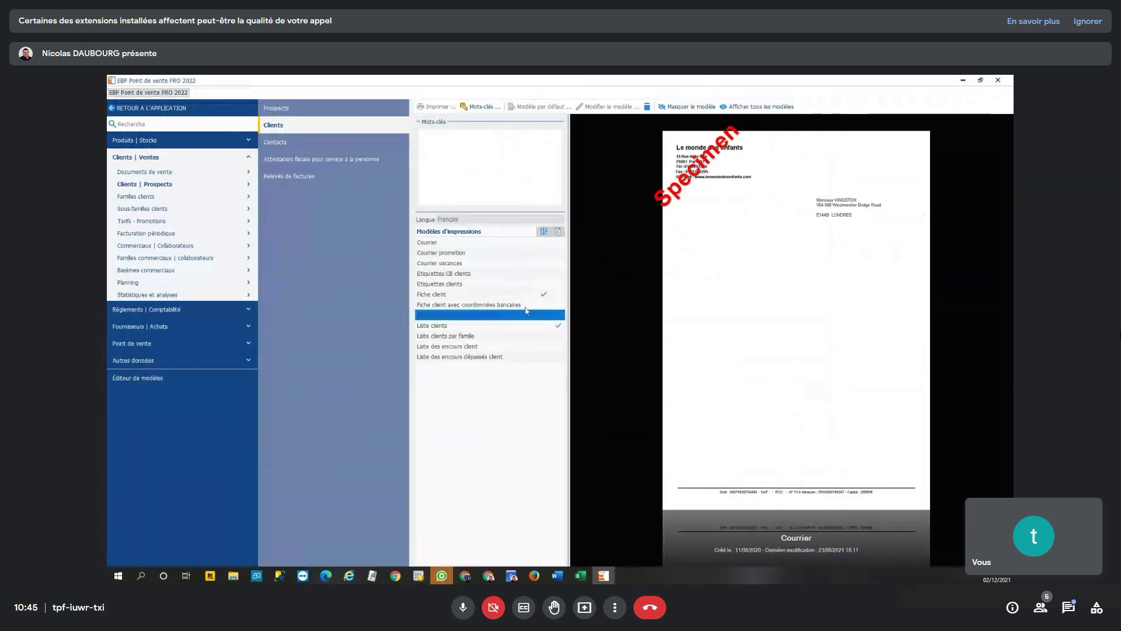